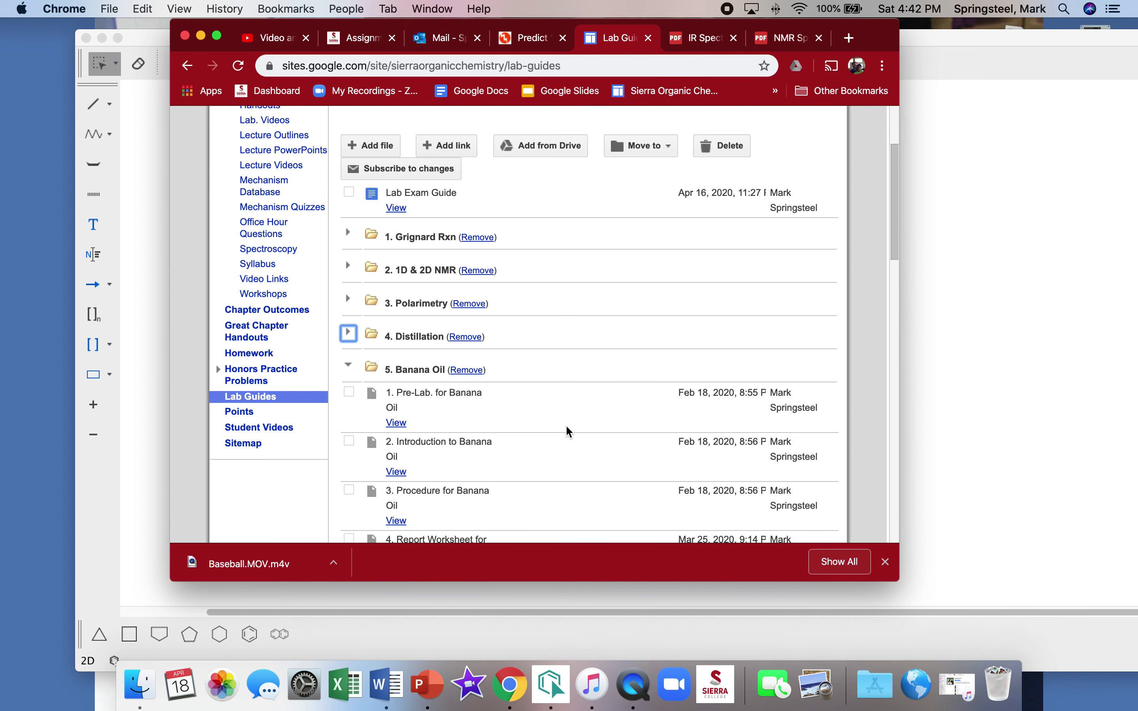
scroll(568, 432, "down", 2)
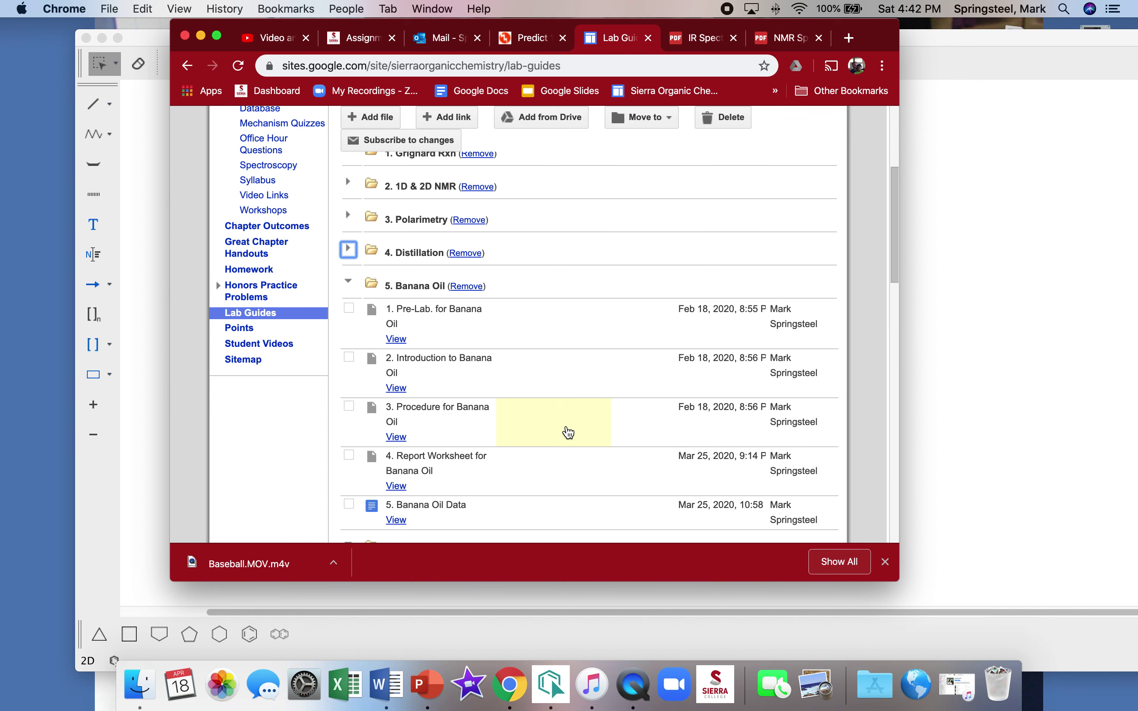
Open 5. Banana Oil Data from the Banana Oil folder on the Lab Guides page
left_click(396, 521)
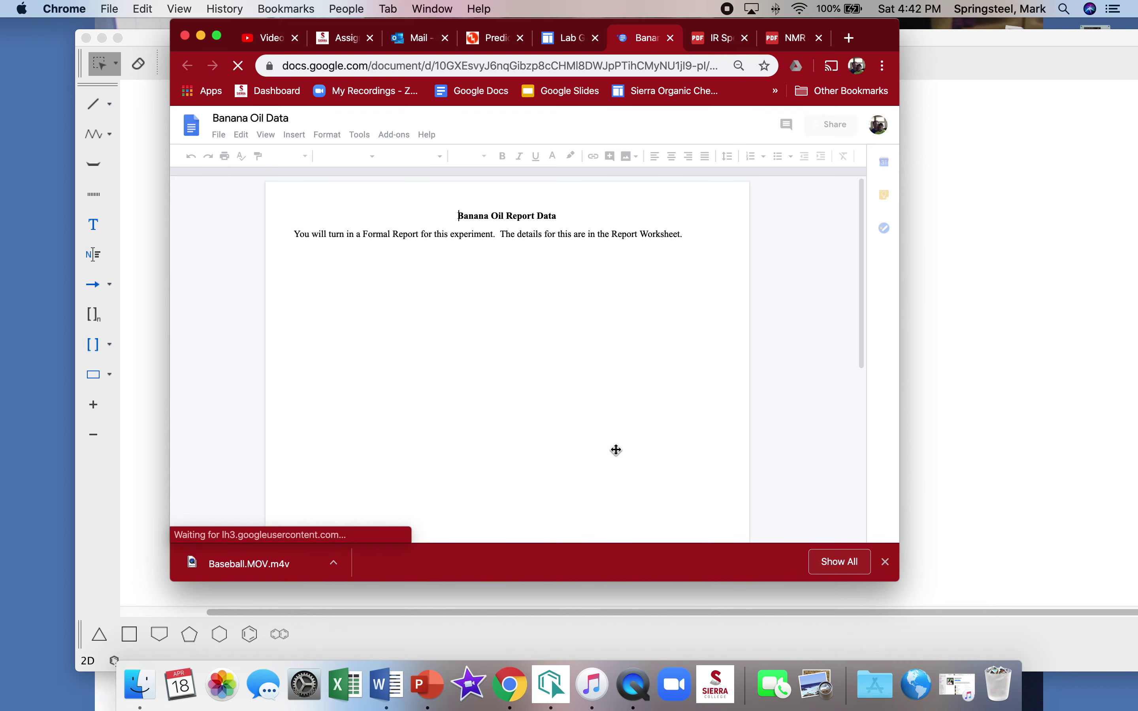
Select the photographed IR spectrum image in the document and copy it
scroll(616, 450, "down", 5)
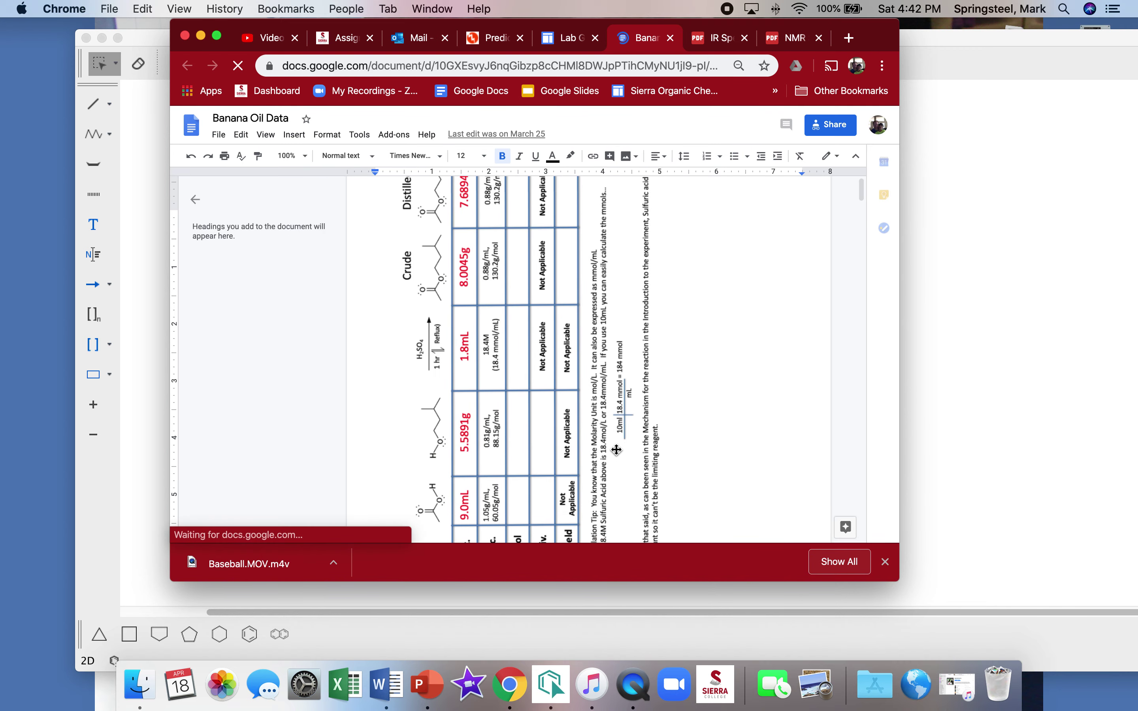
scroll(616, 449, "down", 10)
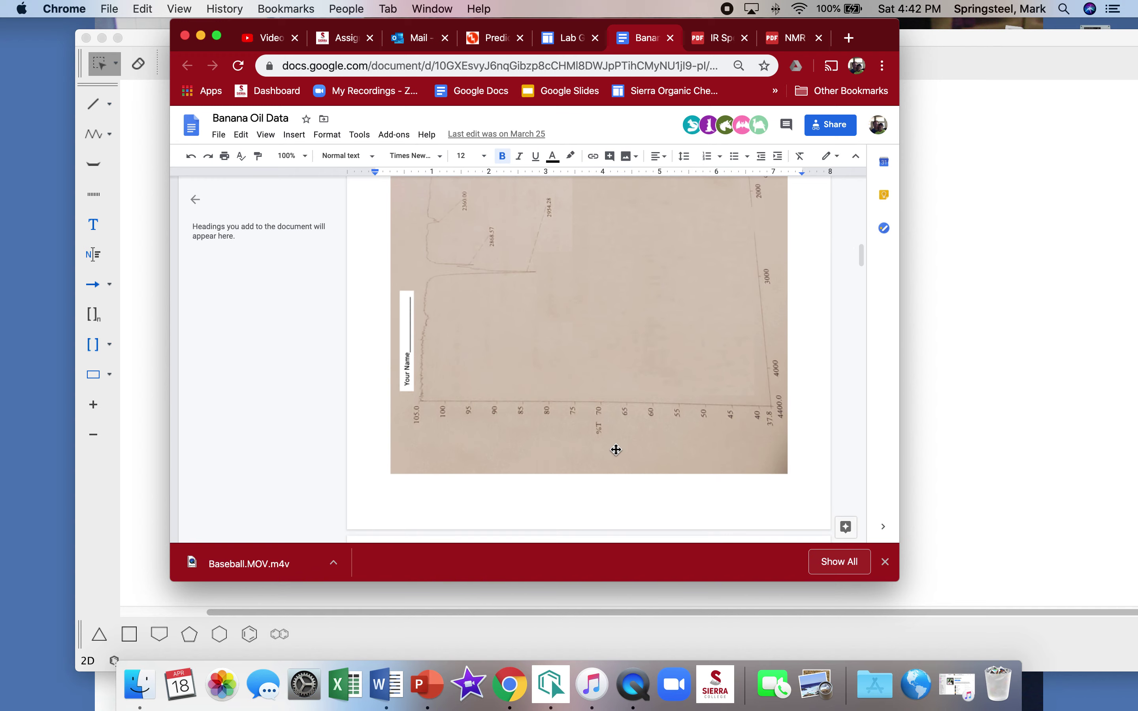
scroll(616, 449, "down", 3)
scroll(616, 452, "up", 3)
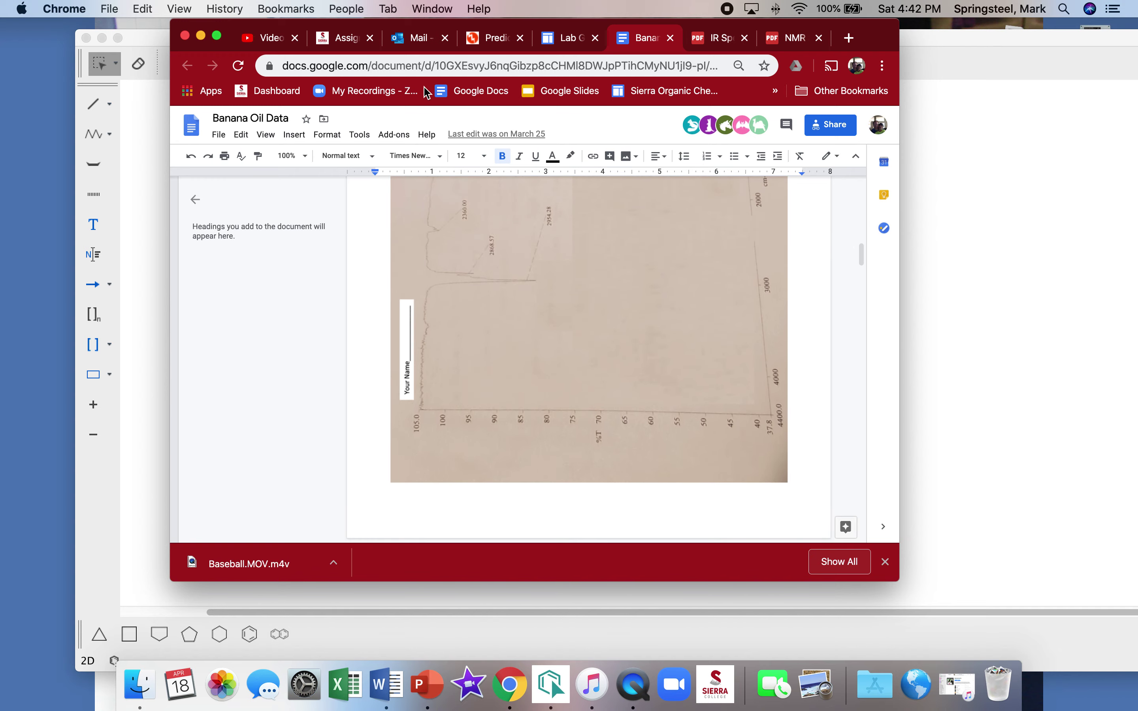
left_click(216, 35)
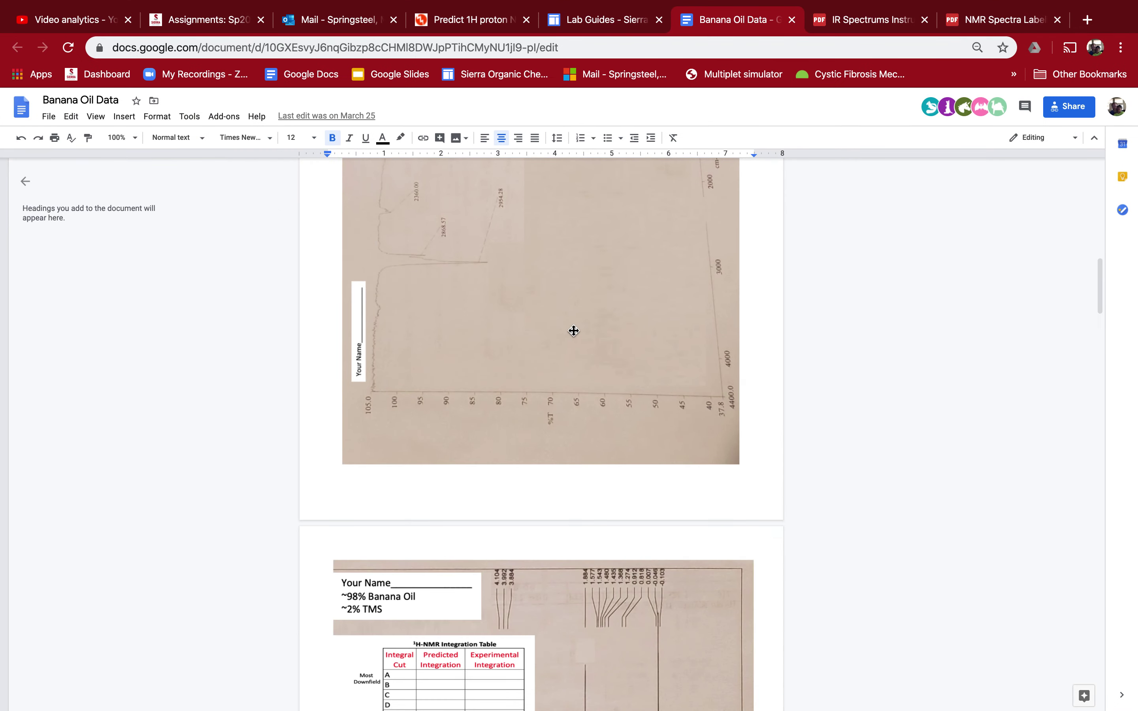
scroll(573, 330, "up", 7)
right_click(572, 328)
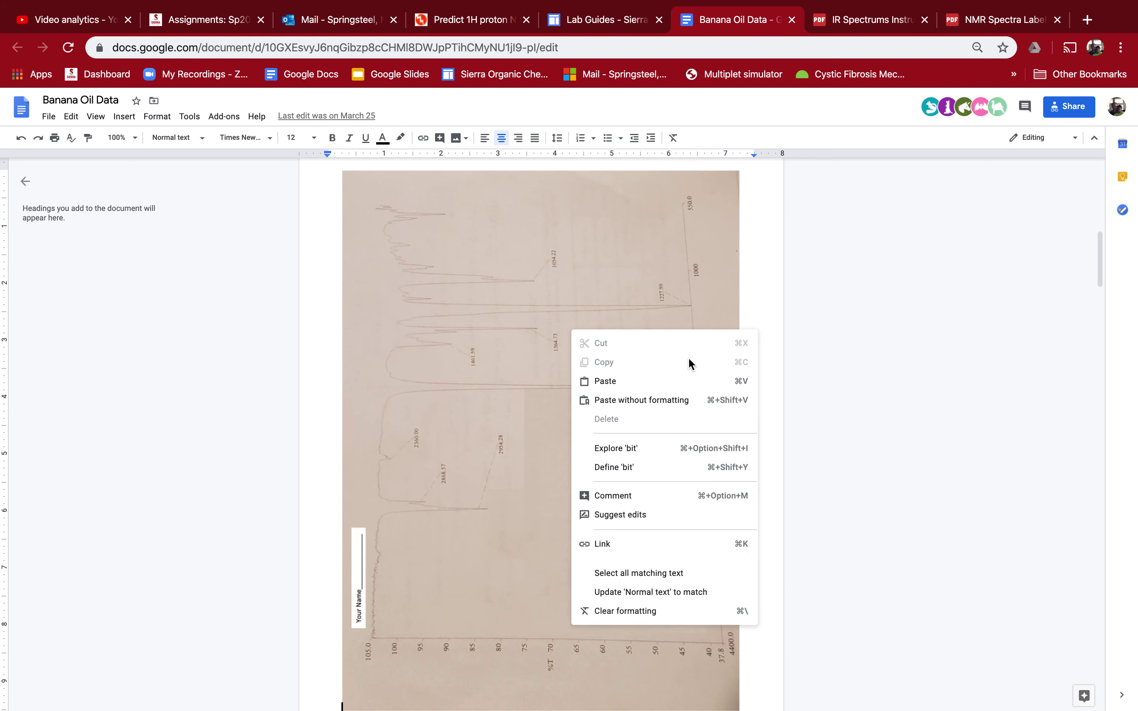
left_click(743, 316)
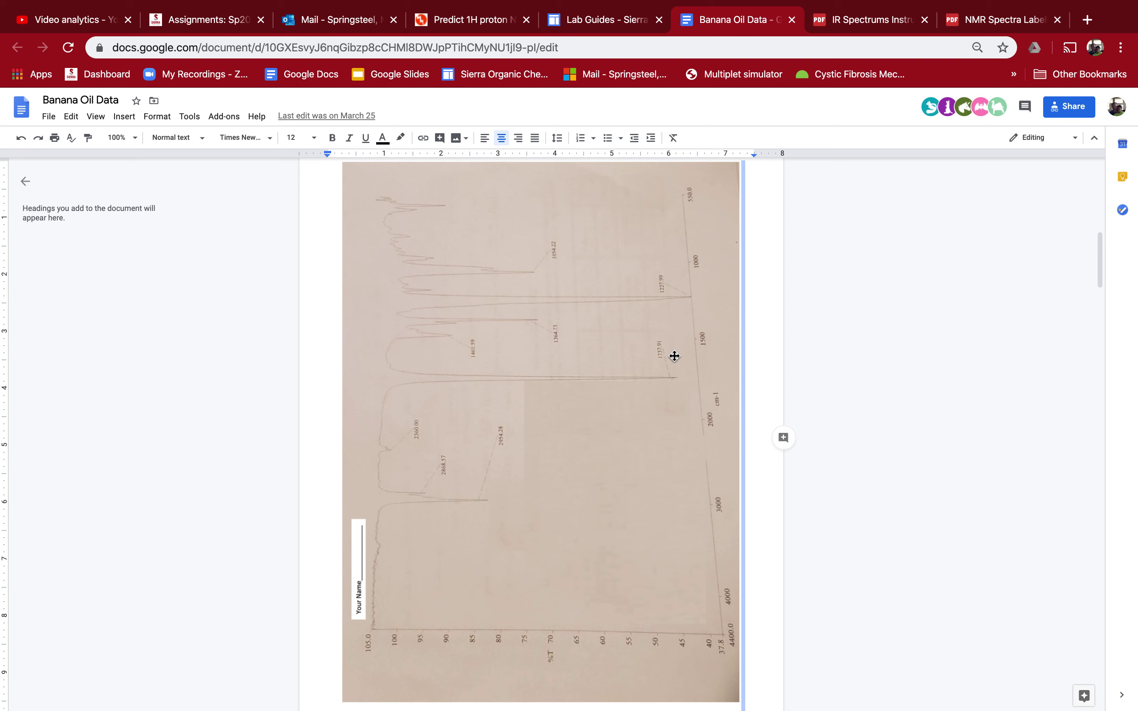
left_click(741, 353)
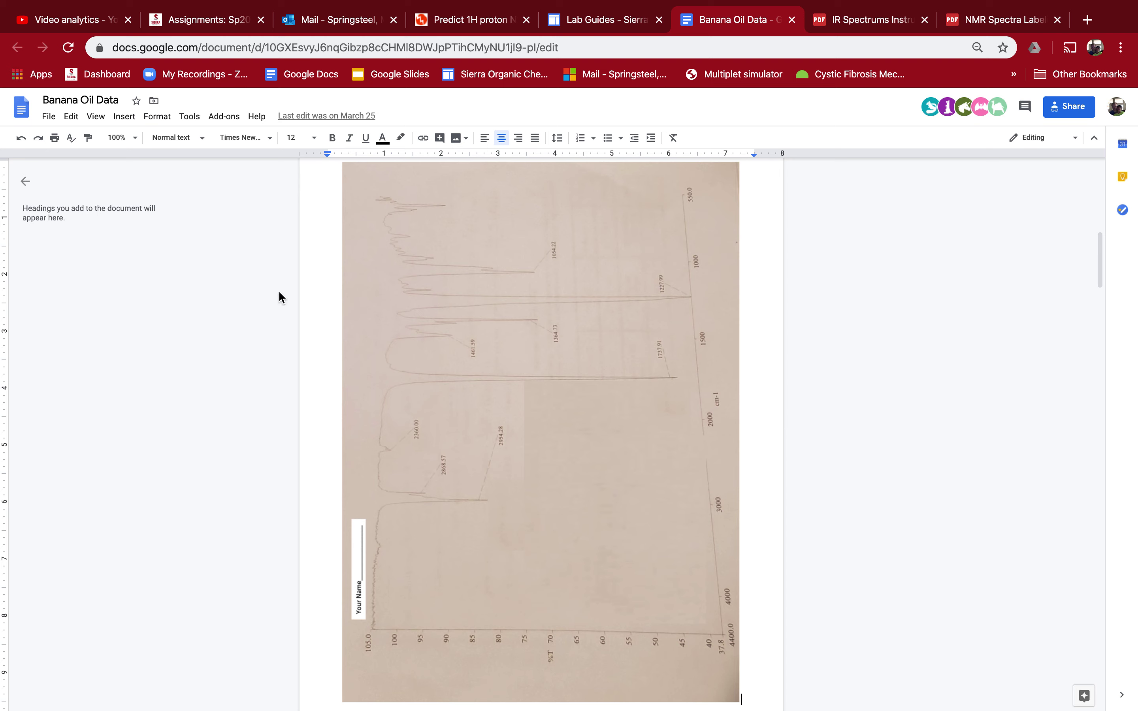
left_click(494, 359)
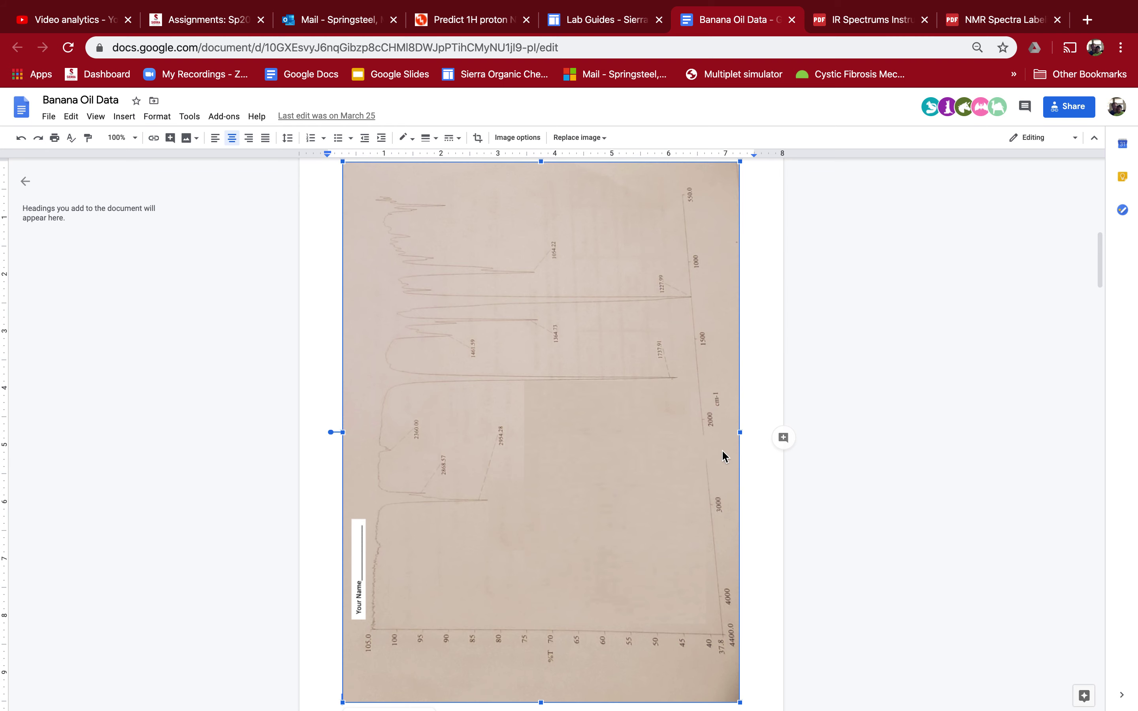
right_click(650, 429)
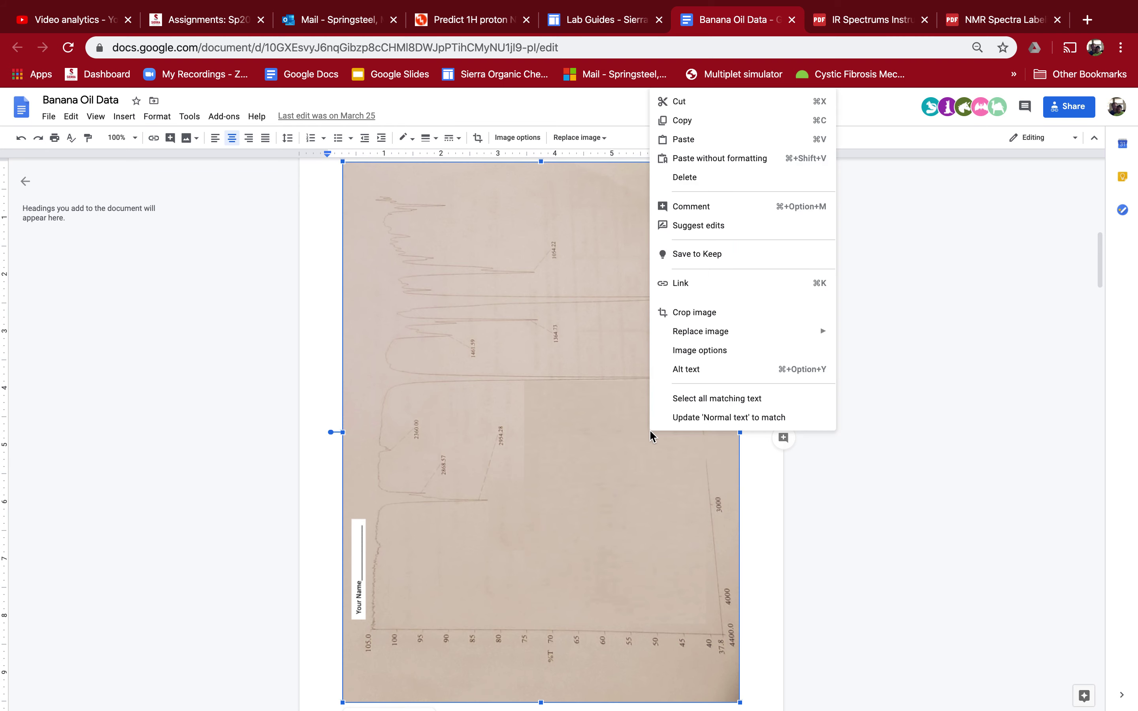
left_click(688, 123)
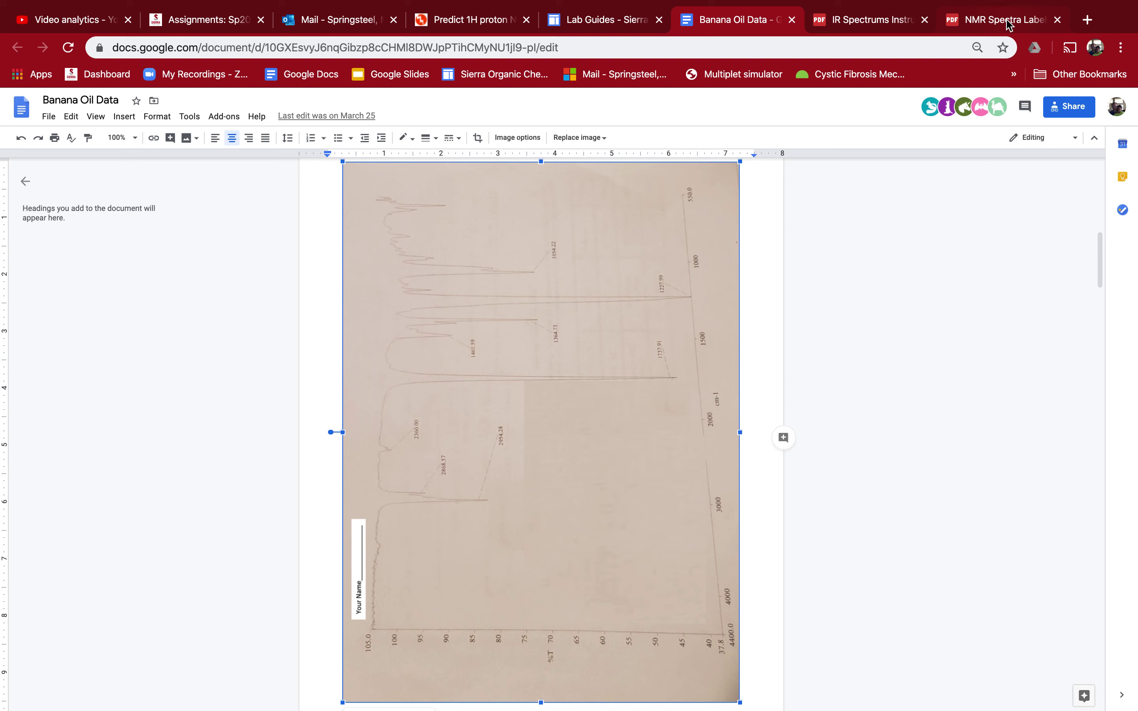
Start a blank Google Slides presentation and delete its title and subtitle placeholders
left_click(864, 20)
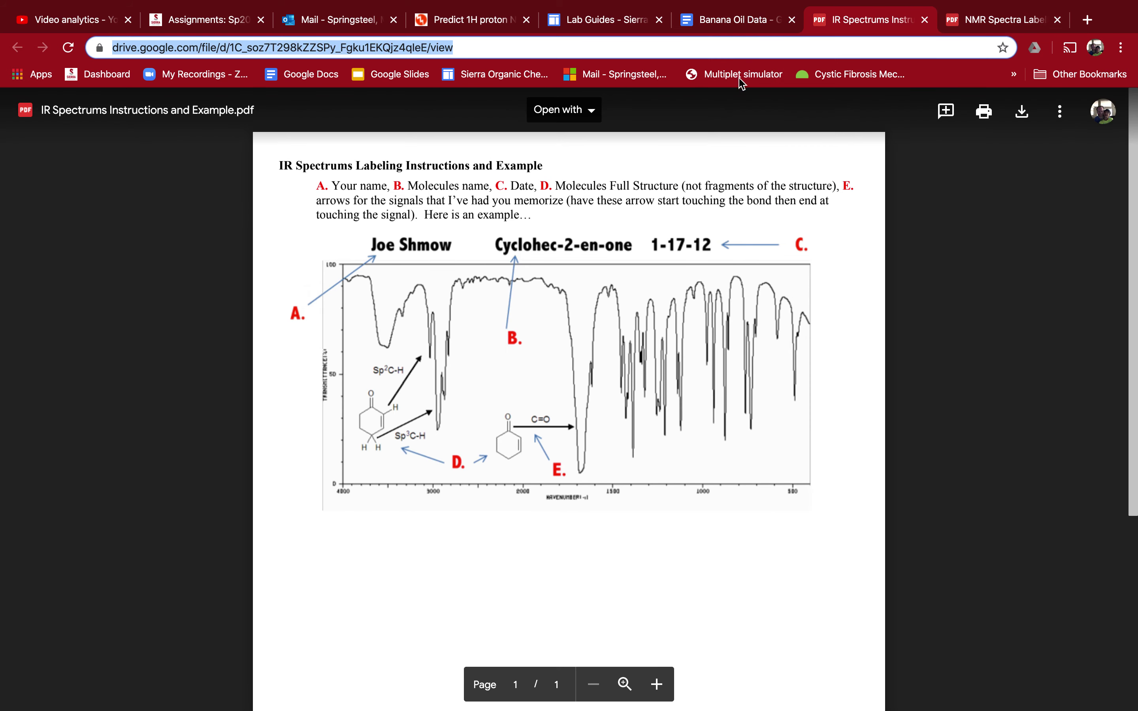
left_click(400, 75)
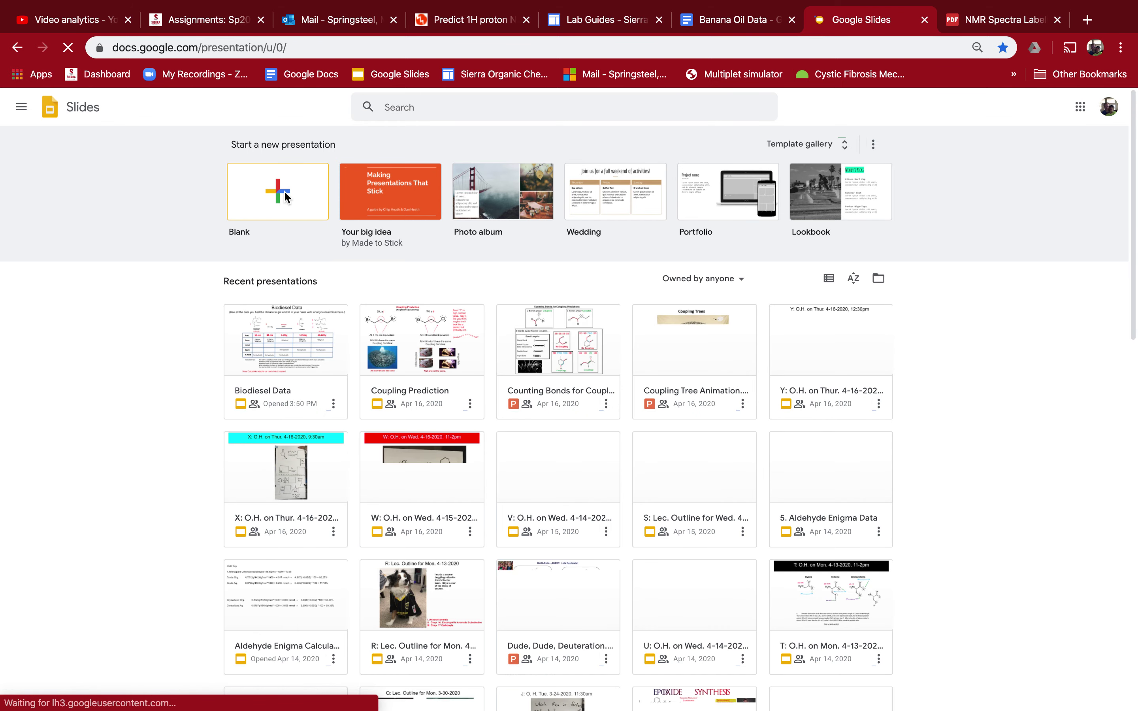
left_click(289, 202)
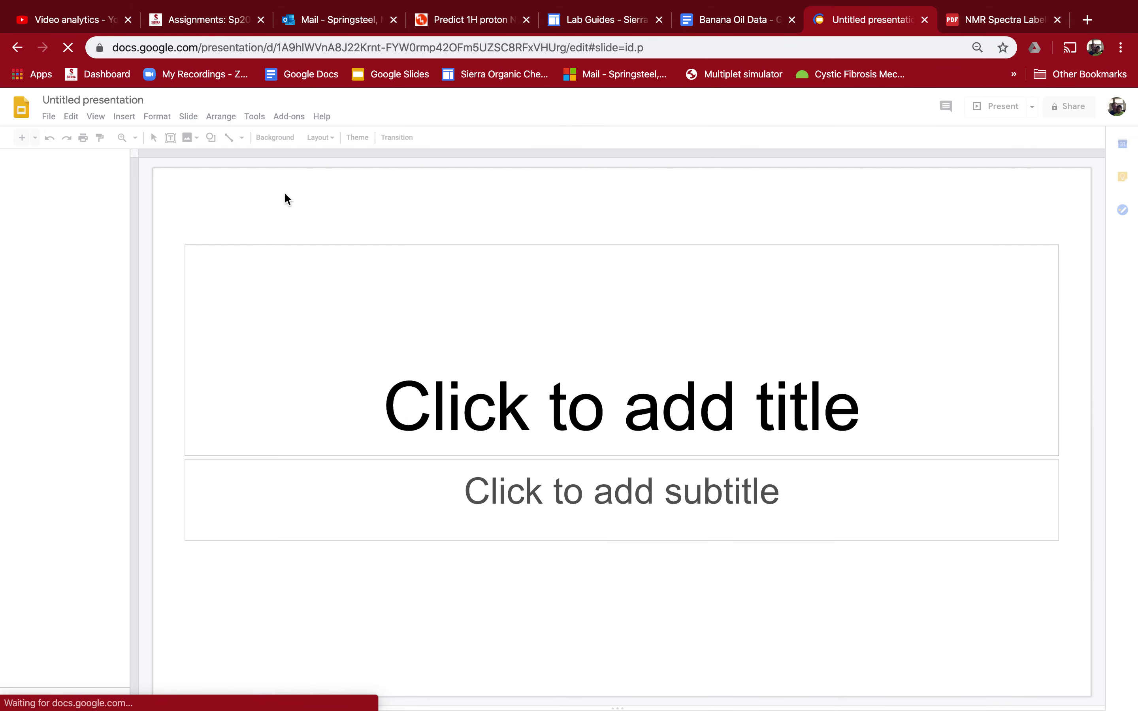
left_click(491, 277)
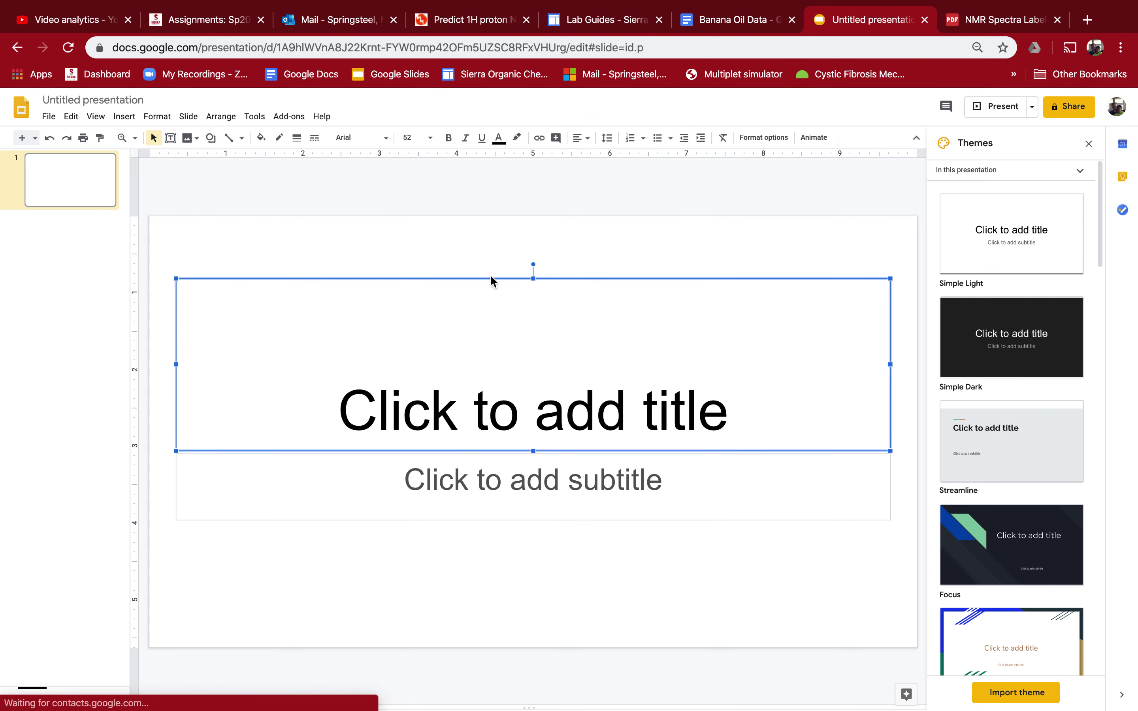
key("Delete")
left_click(544, 455)
key("Delete")
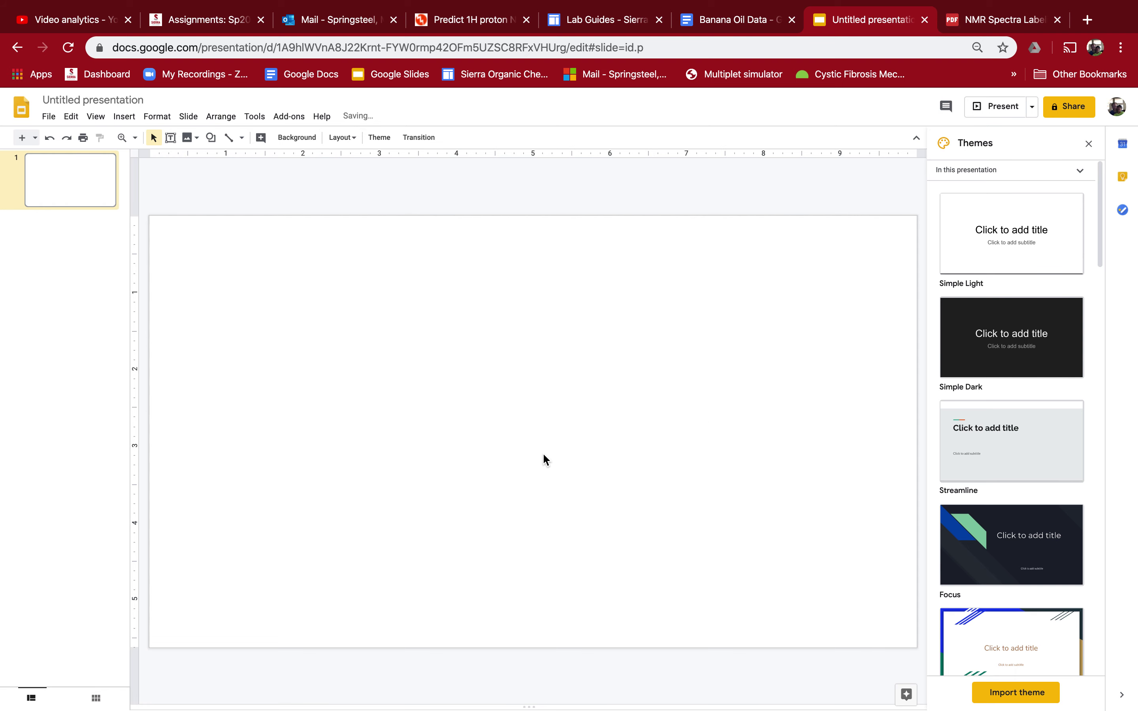
Paste the IR spectrum, rotate it upright to 0°, and enlarge it across the slide
key("ctrl+v")
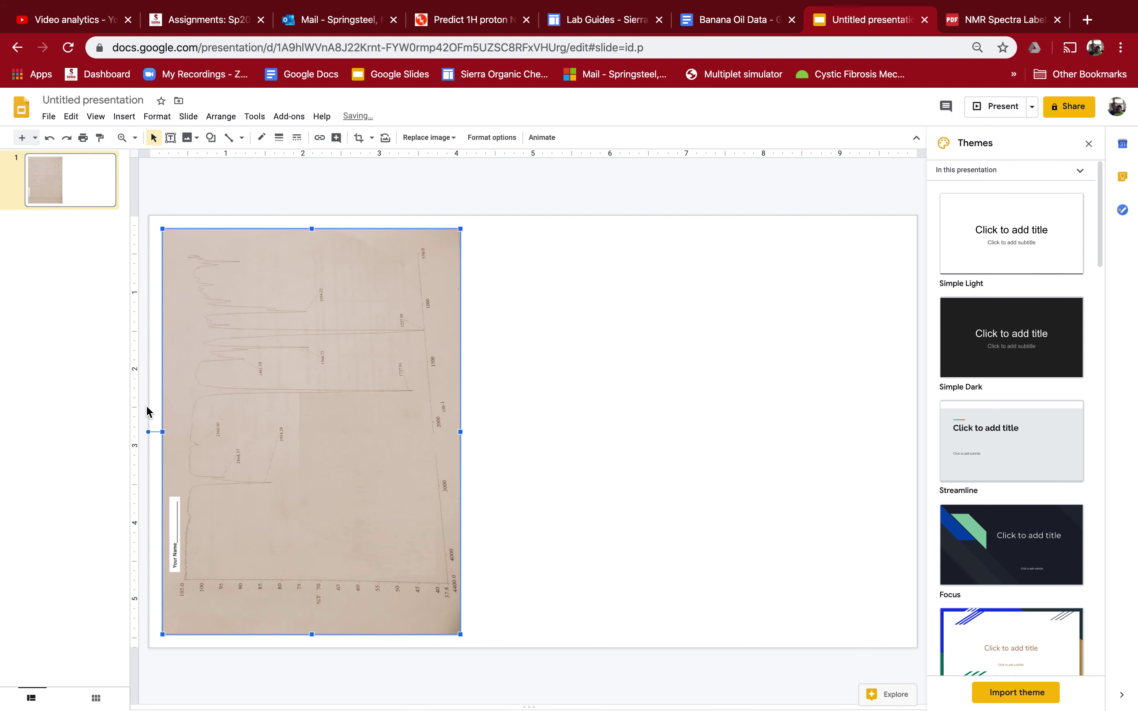
left_click_drag(147, 432, 312, 306)
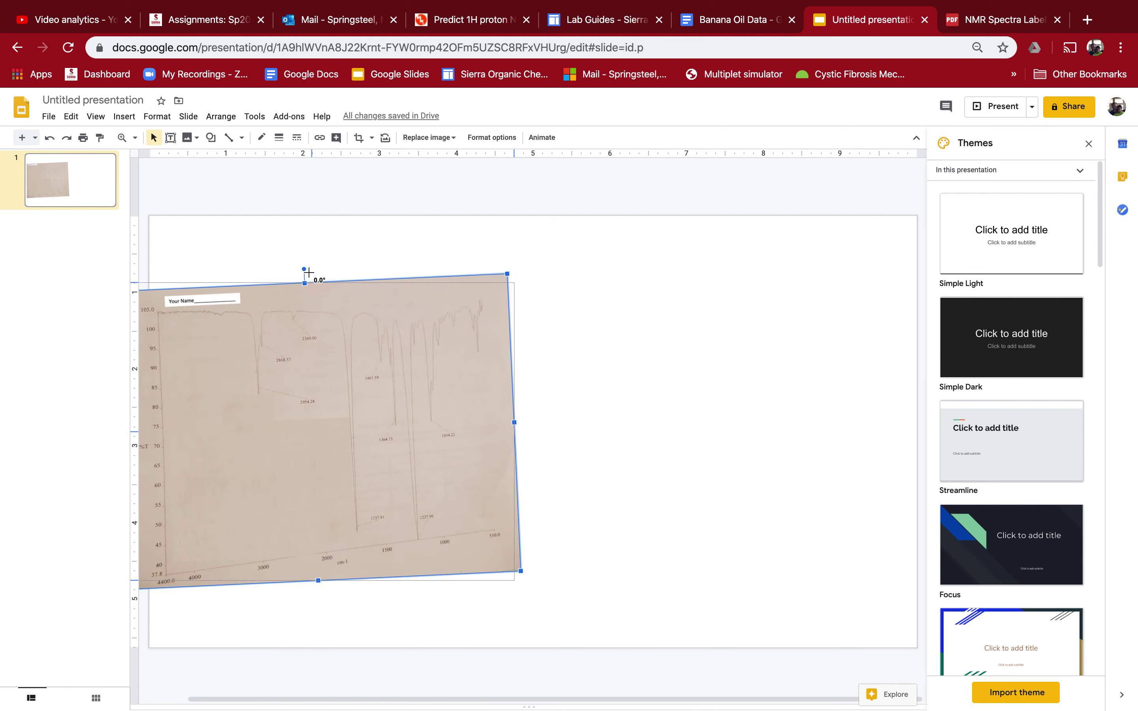
left_click_drag(303, 269, 381, 282)
left_click_drag(574, 526, 710, 626)
left_click_drag(508, 493, 572, 492)
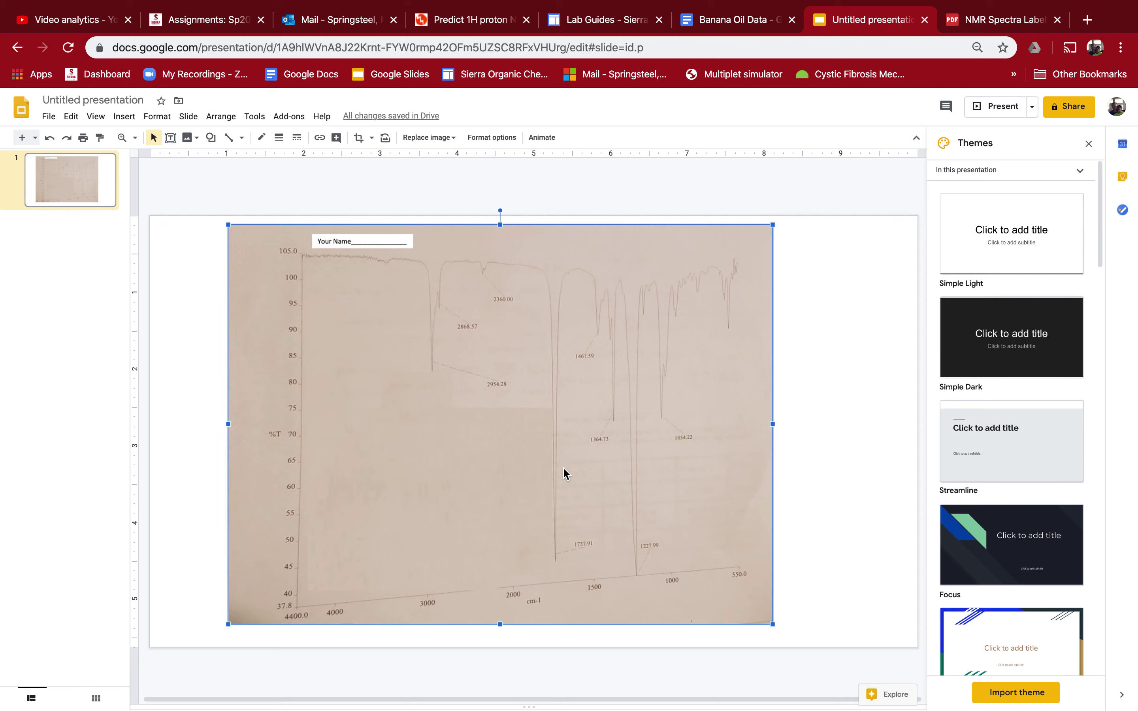
key("F4")
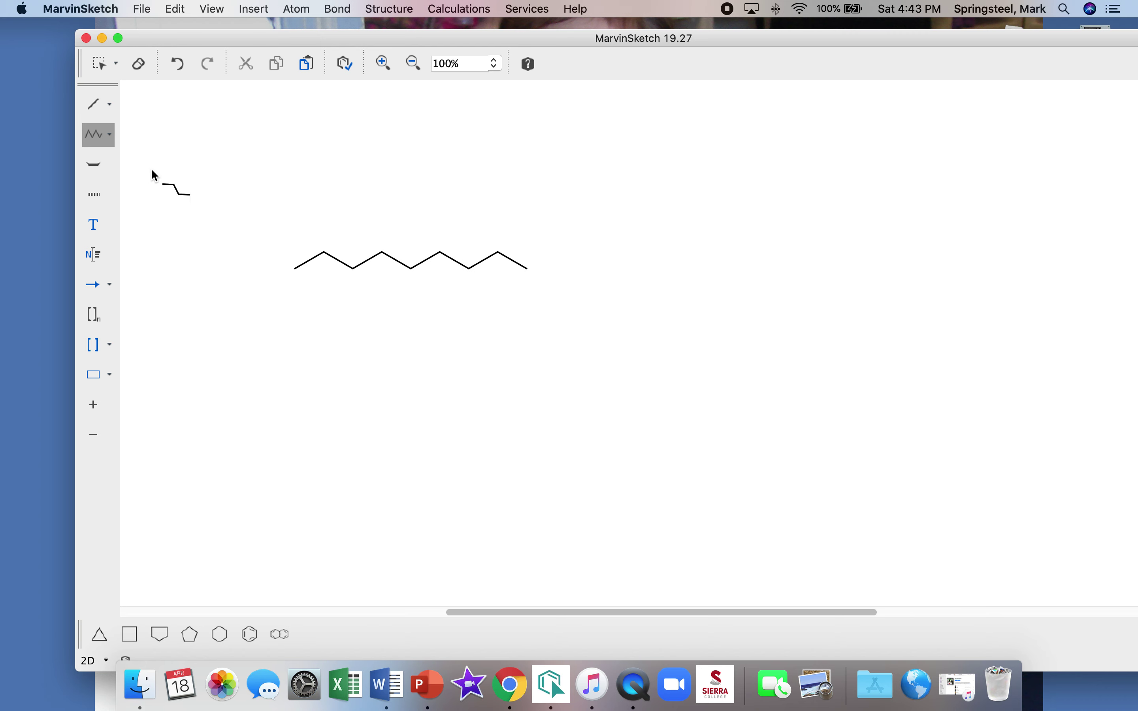
Add a double-bond branch and a methyl branch to the chain, and erase the extra end carbon
left_click(97, 104)
left_click_drag(324, 252, 327, 228)
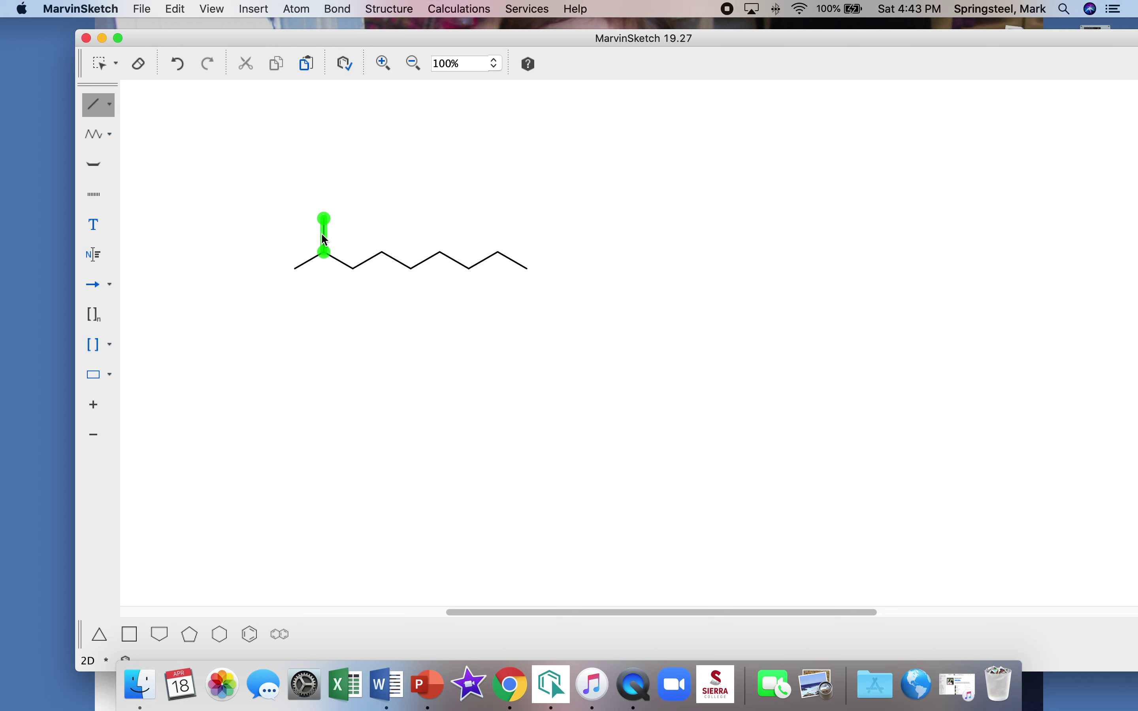
left_click(324, 234)
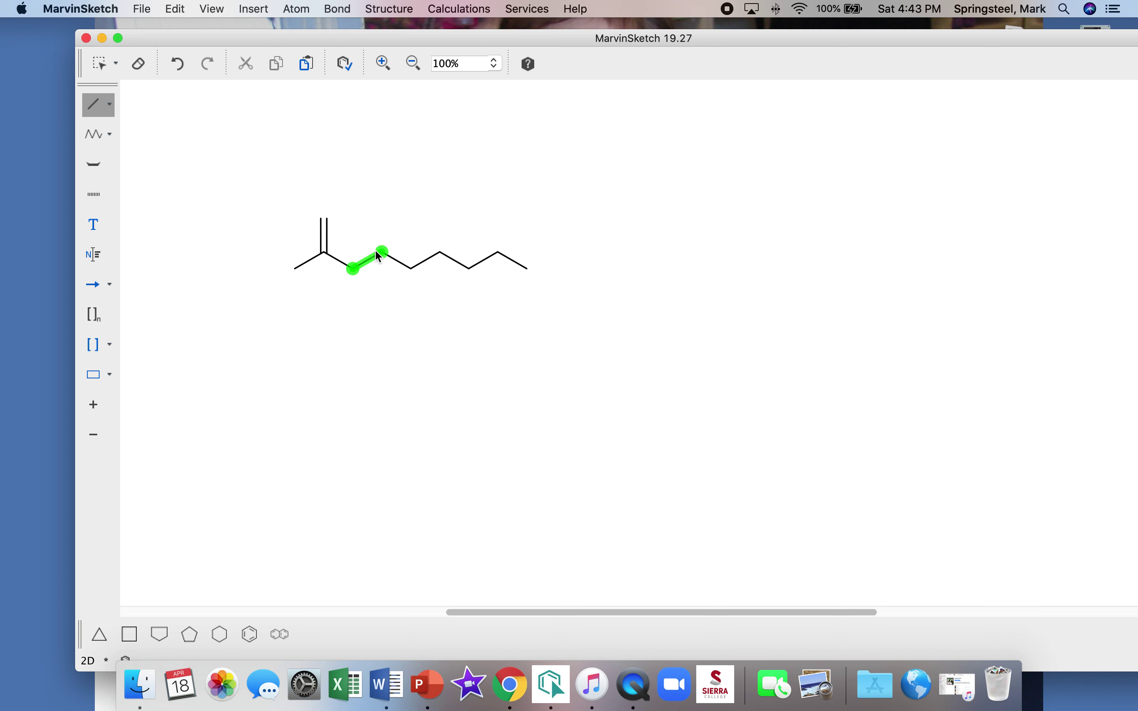
left_click(441, 252)
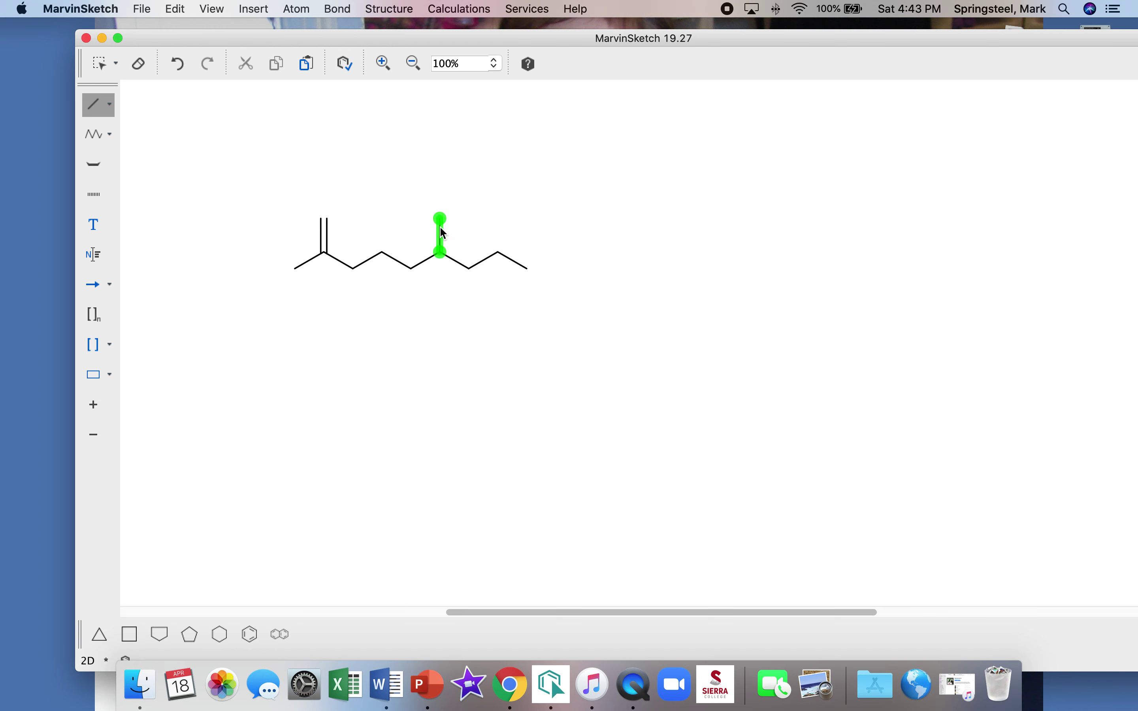
left_click(139, 64)
left_click(497, 256)
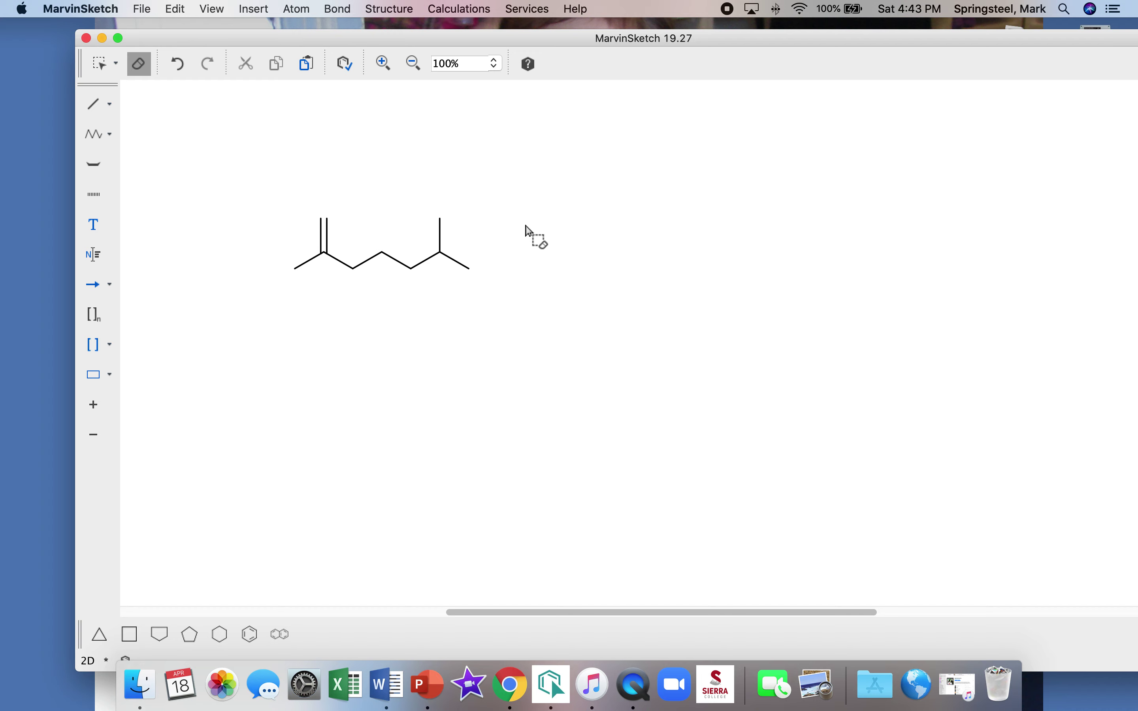
Turn the double-bonded atom into a carbonyl oxygen and the adjacent atom into an ester oxygen
left_click_drag(652, 40, 640, 36)
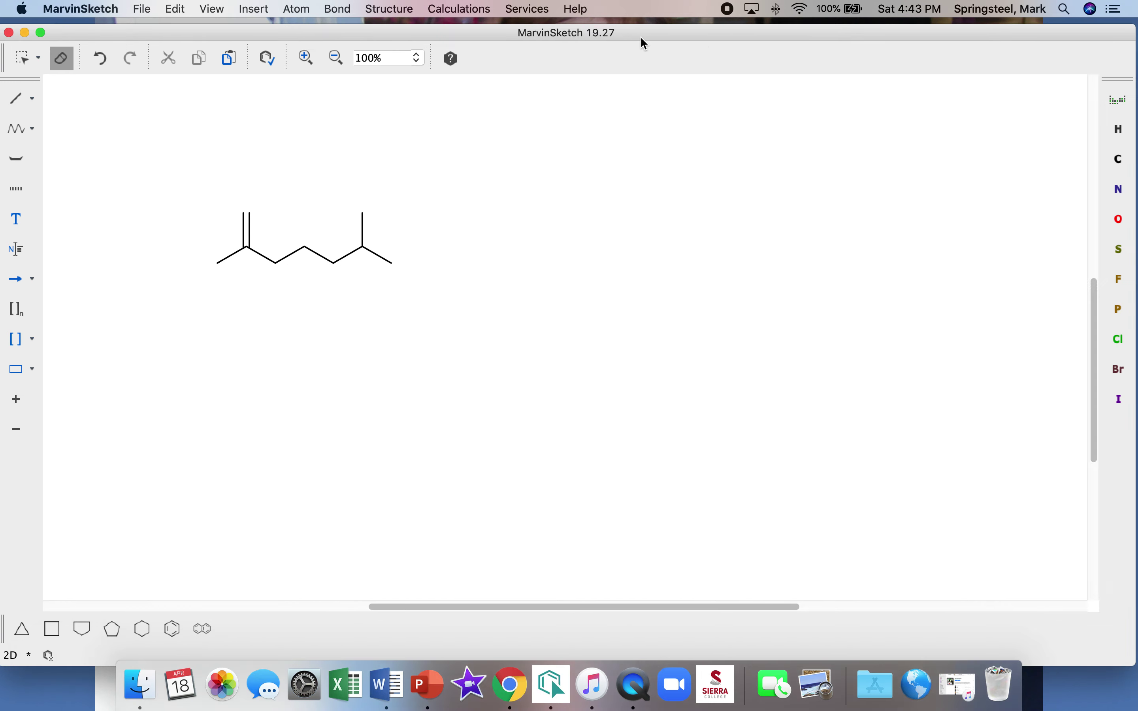
left_click(1091, 217)
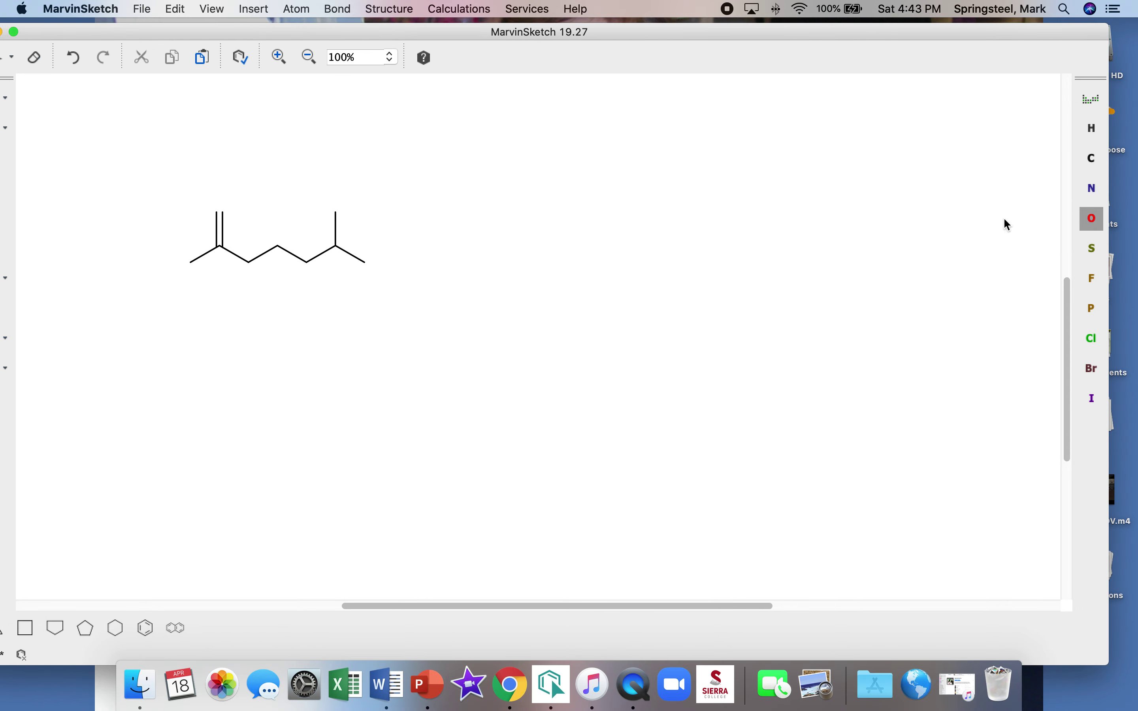
left_click(219, 213)
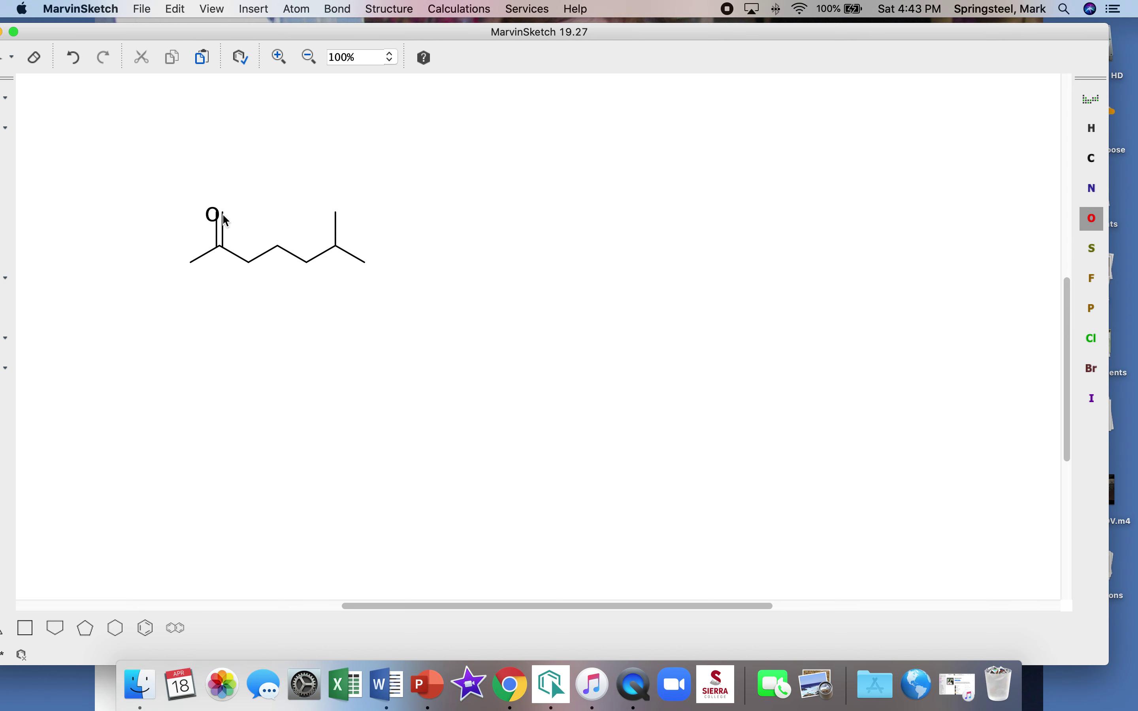
left_click(249, 262)
Turn on lone-pair display so both oxygens of isoamyl acetate show their electron dots
left_click(215, 10)
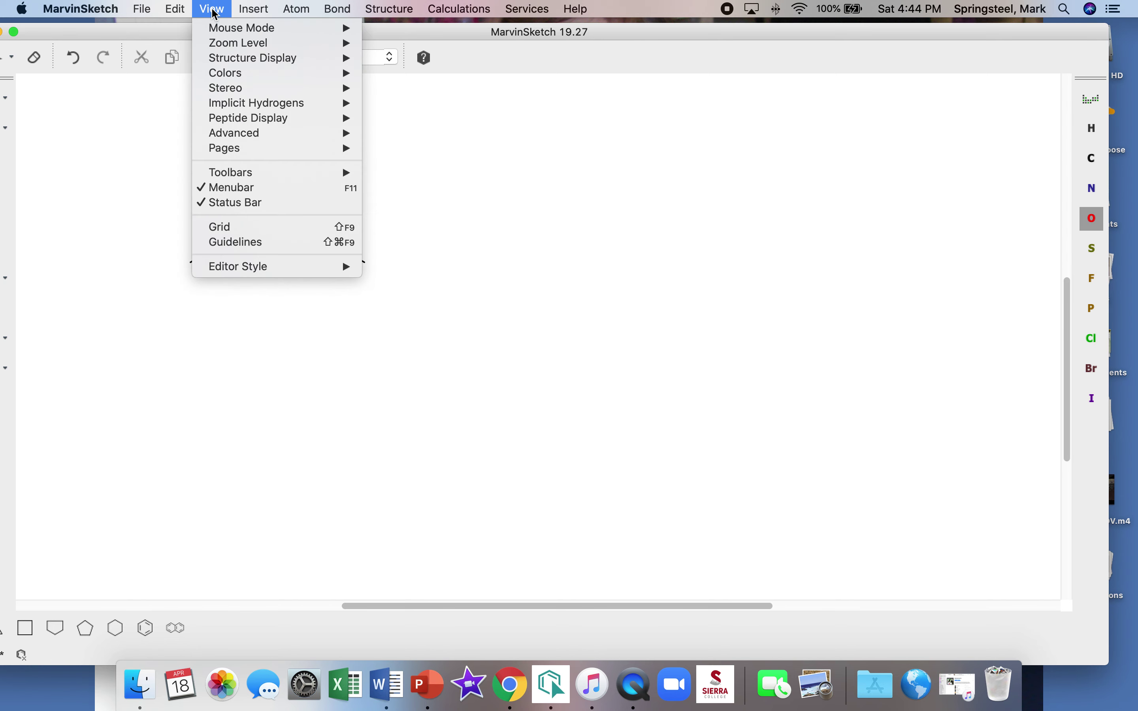
mouse_move(247, 136)
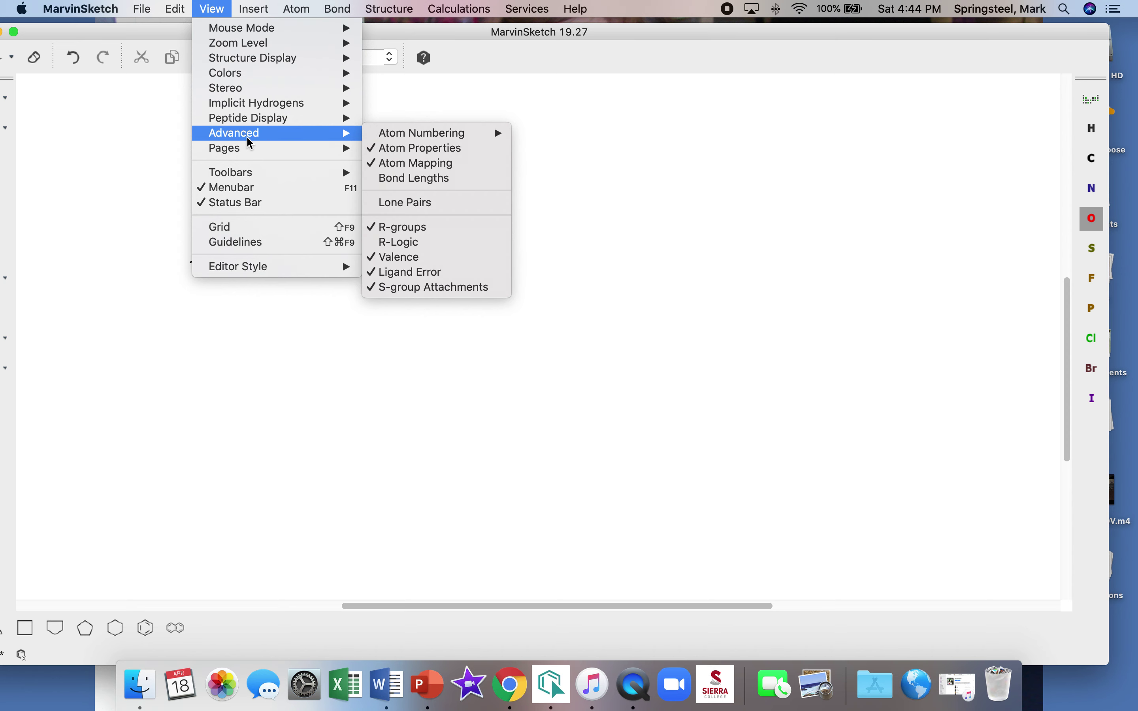
left_click(407, 202)
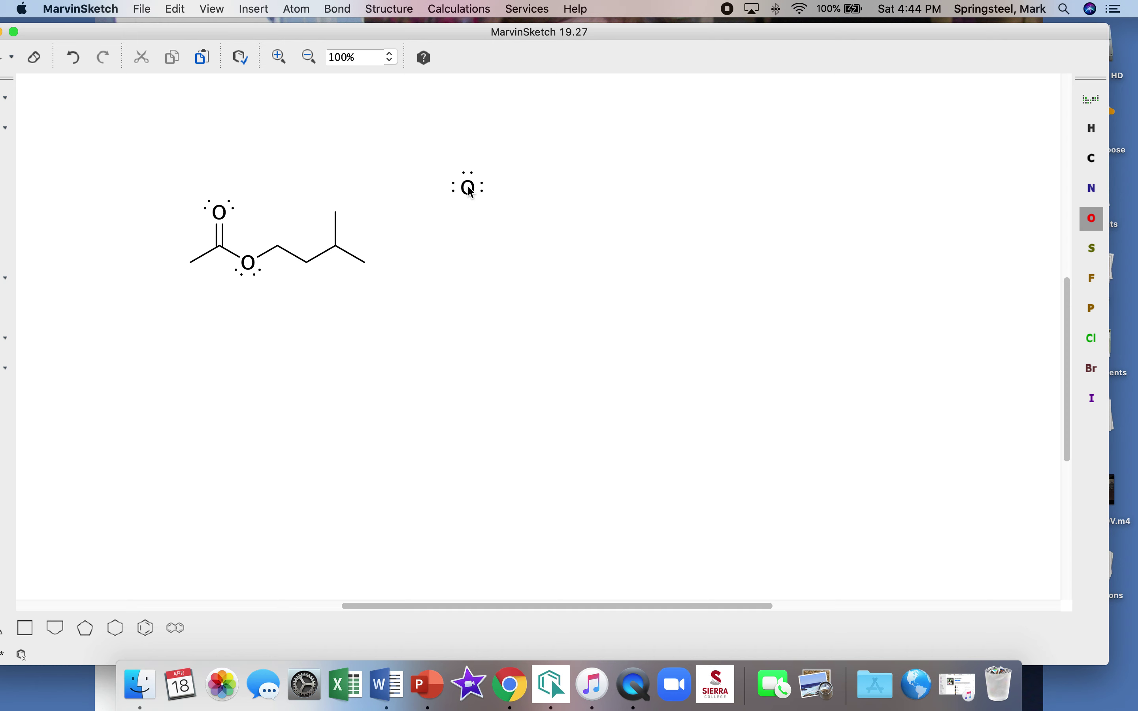
left_click(469, 188)
left_click_drag(171, 190, 377, 287)
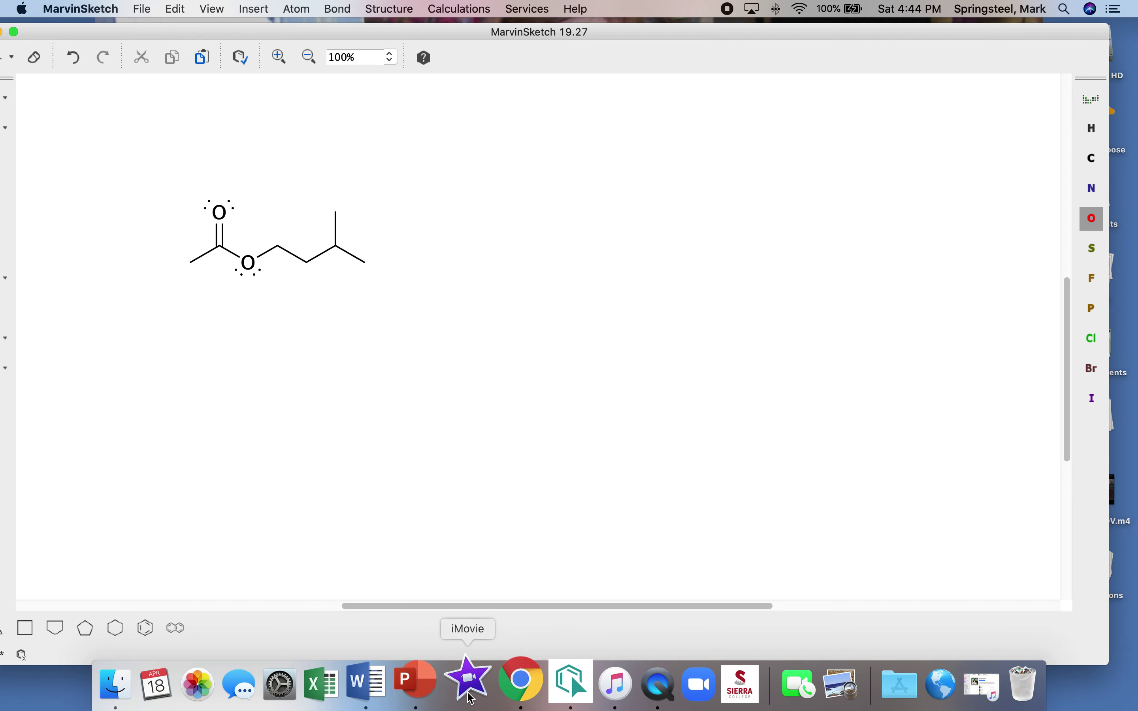
left_click(510, 685)
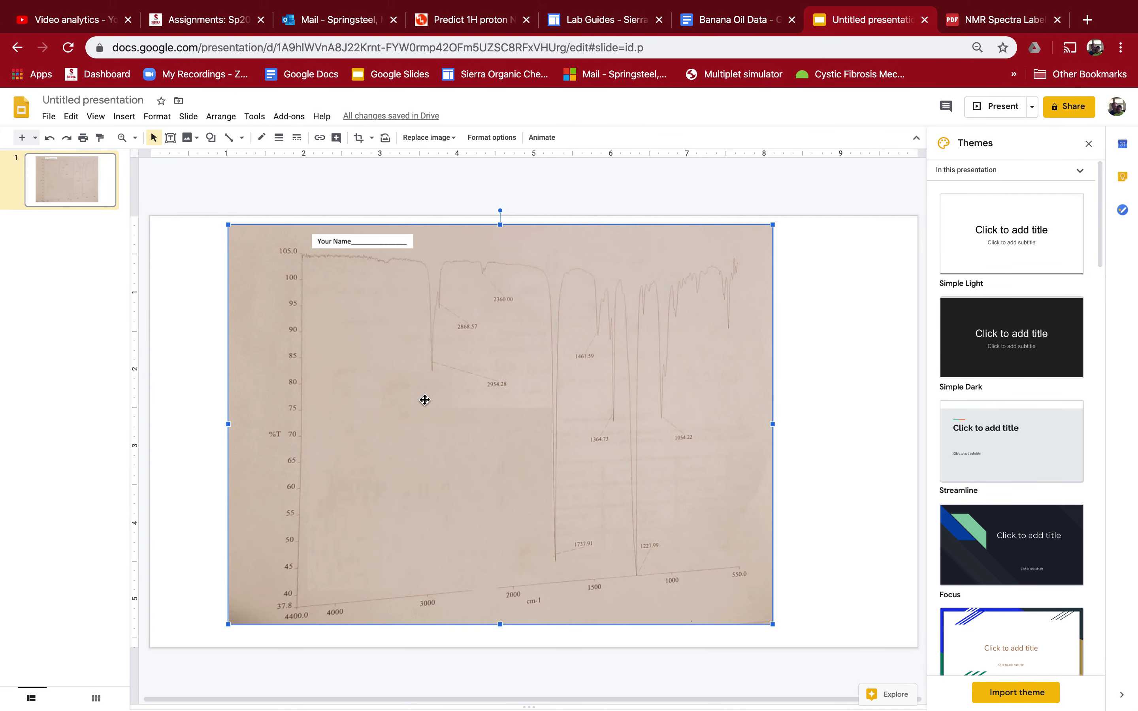
Paste the isoamyl acetate structure and resize it over the spectrum's left side
key("super+v")
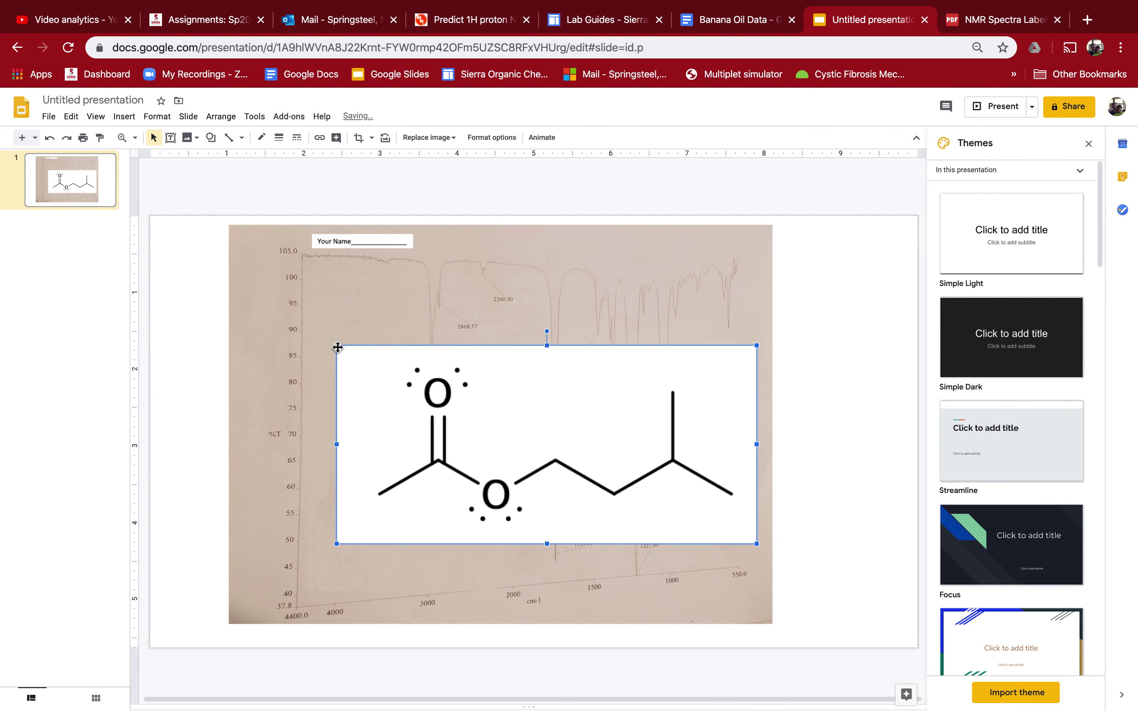
left_click_drag(334, 343, 353, 431)
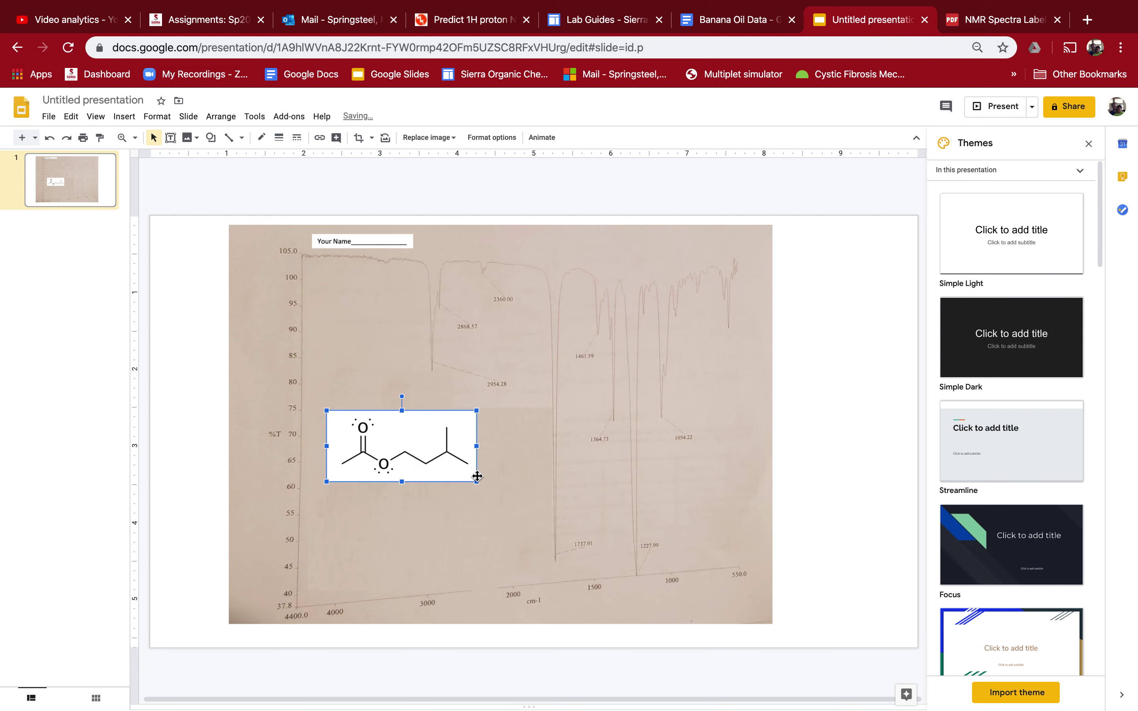
left_click_drag(478, 482, 522, 503)
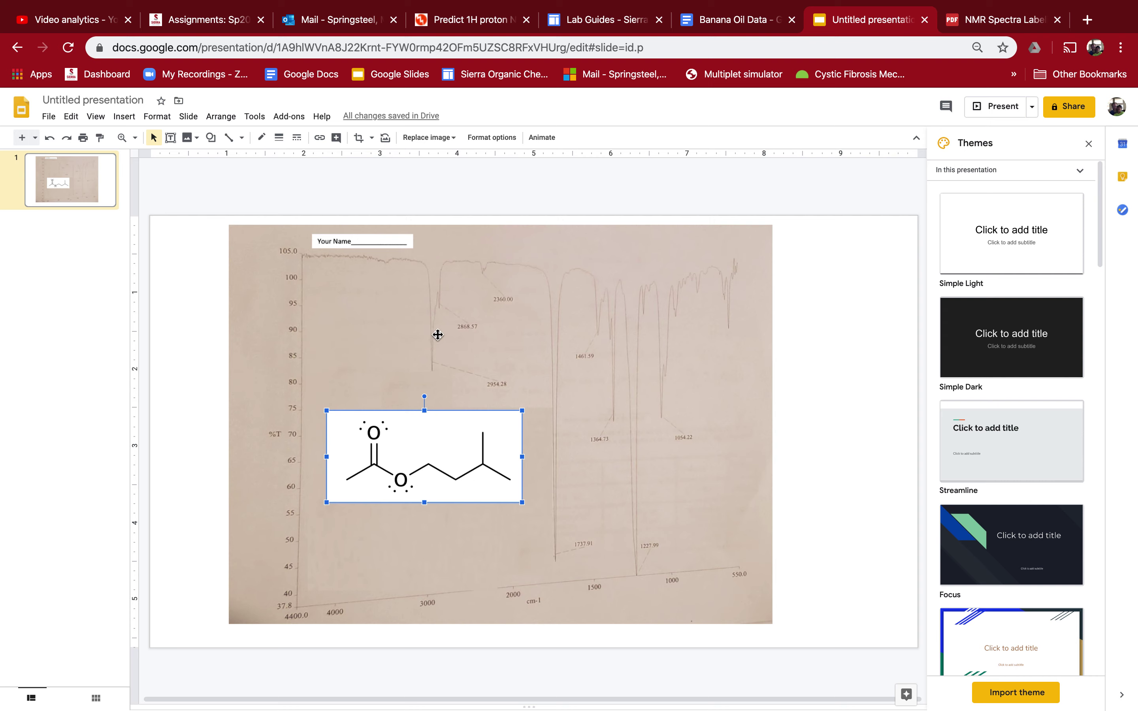
Switch to the NMR Spectra Labeling 1D & 2D.pdf tab
key("F4")
key("Escape")
key("F4")
key("Escape")
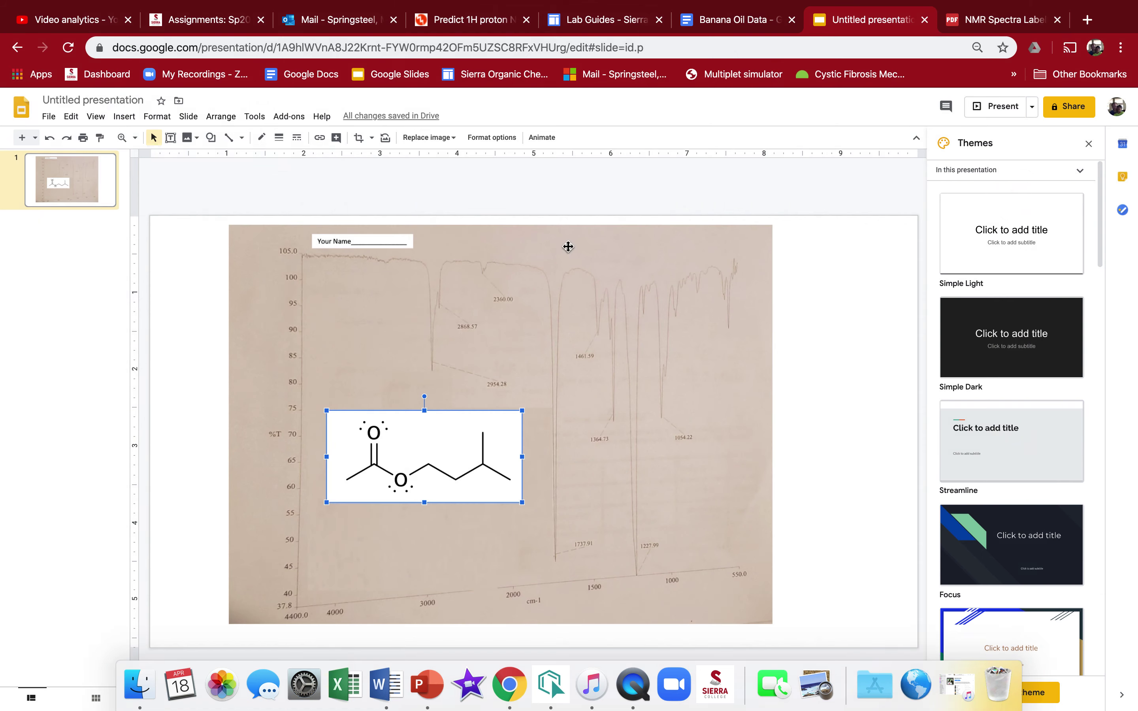
left_click(984, 28)
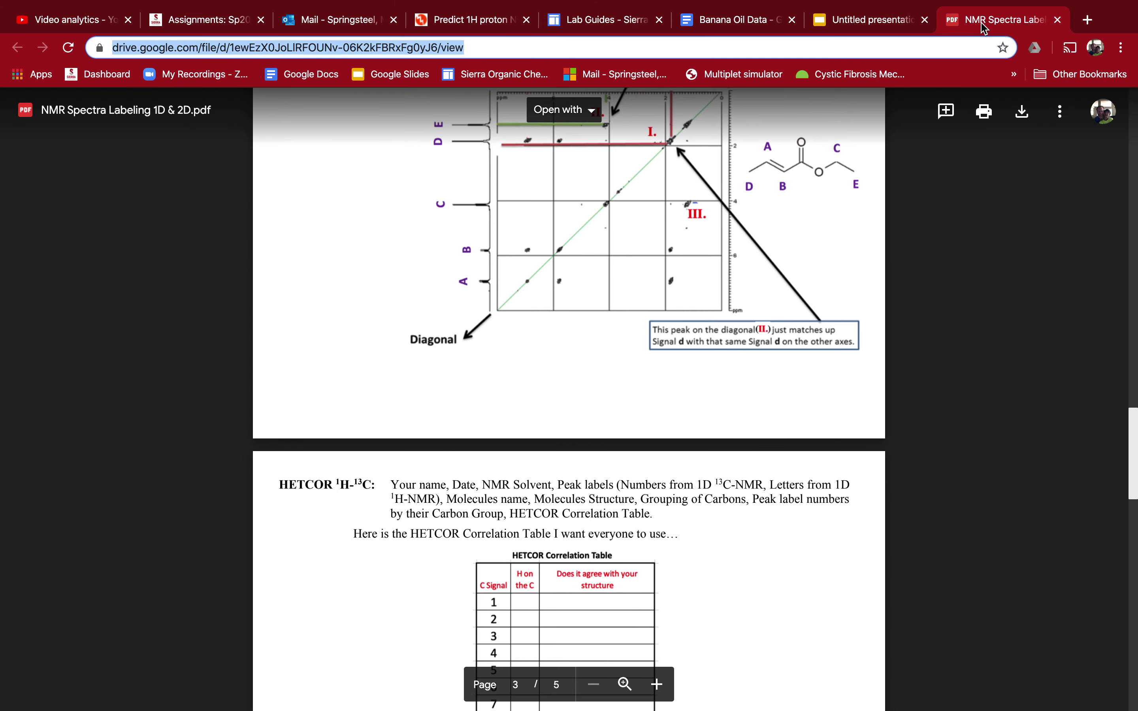
Search 'nmr' from the address bar and open the nmrdb.org 1H NMR predictor result
left_click(456, 24)
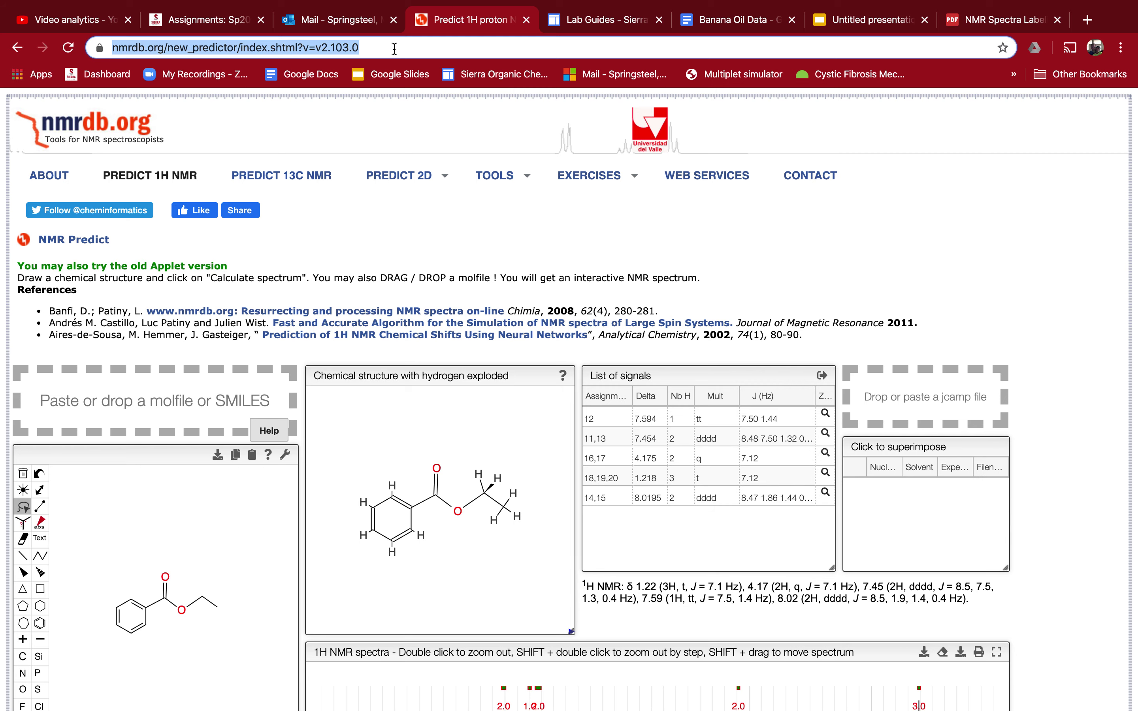
left_click_drag(394, 48, 59, 45)
type("n")
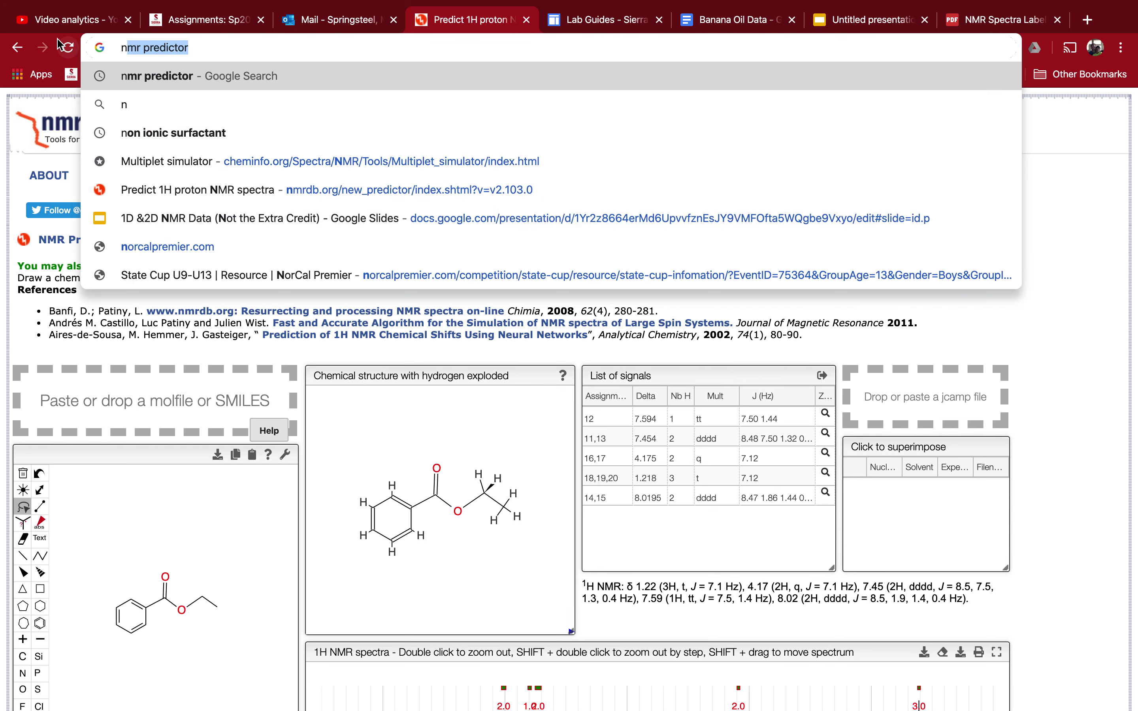
type("mr")
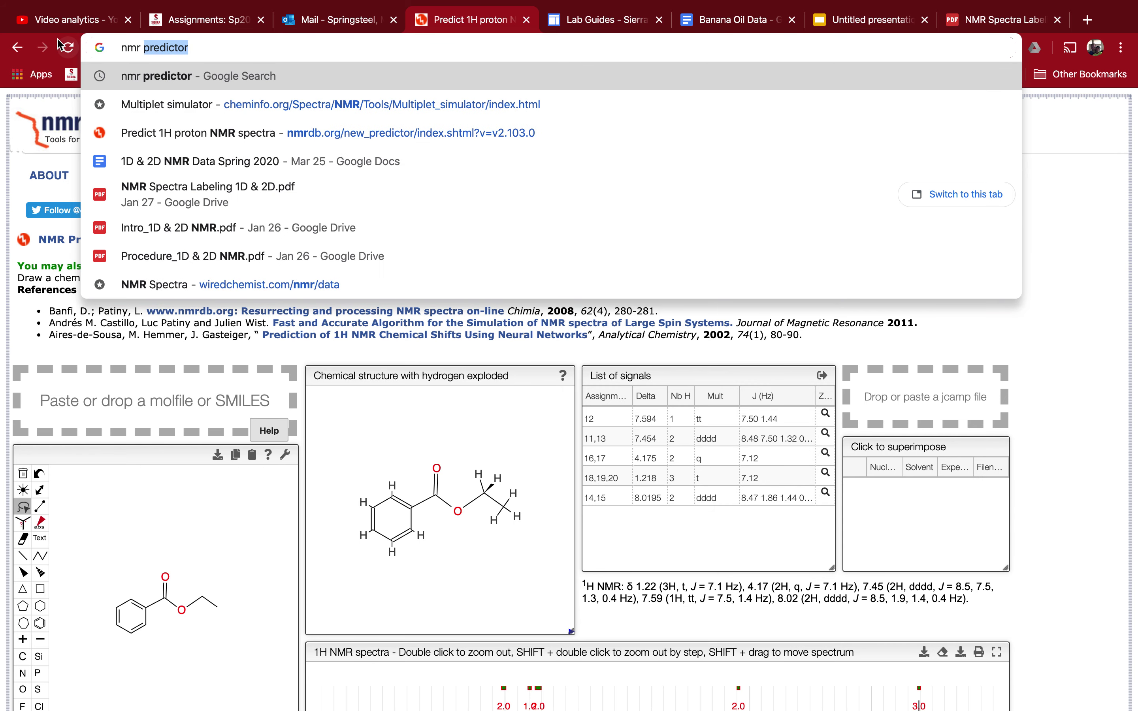
key("Return")
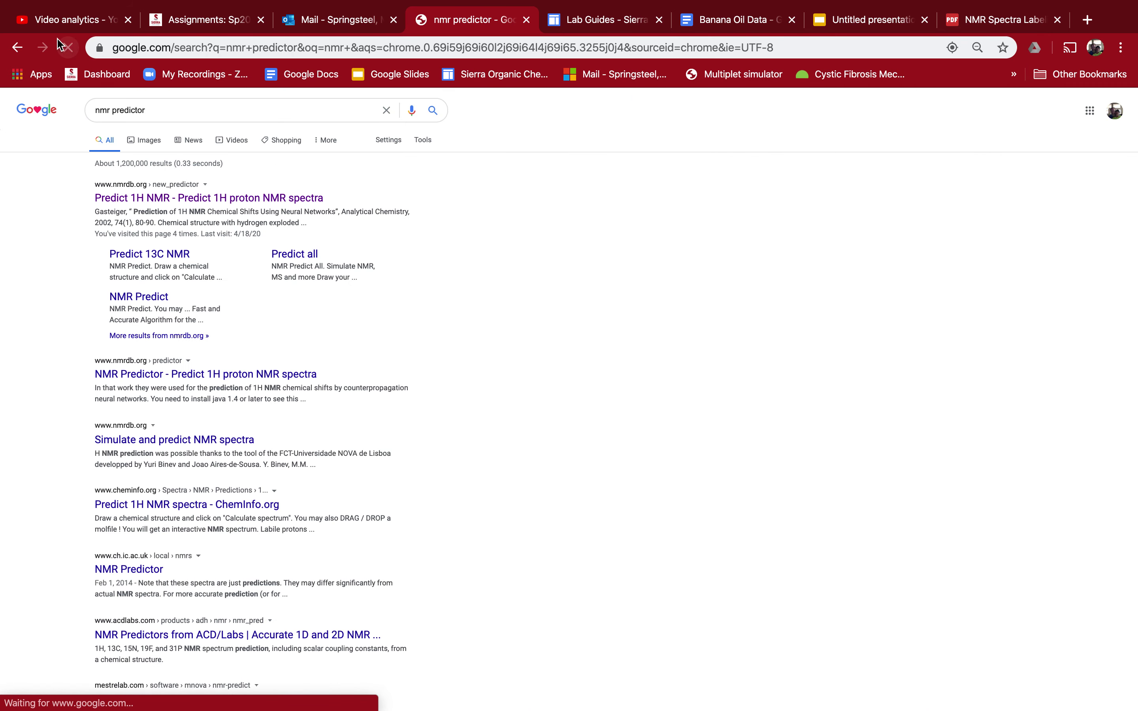
left_click(282, 202)
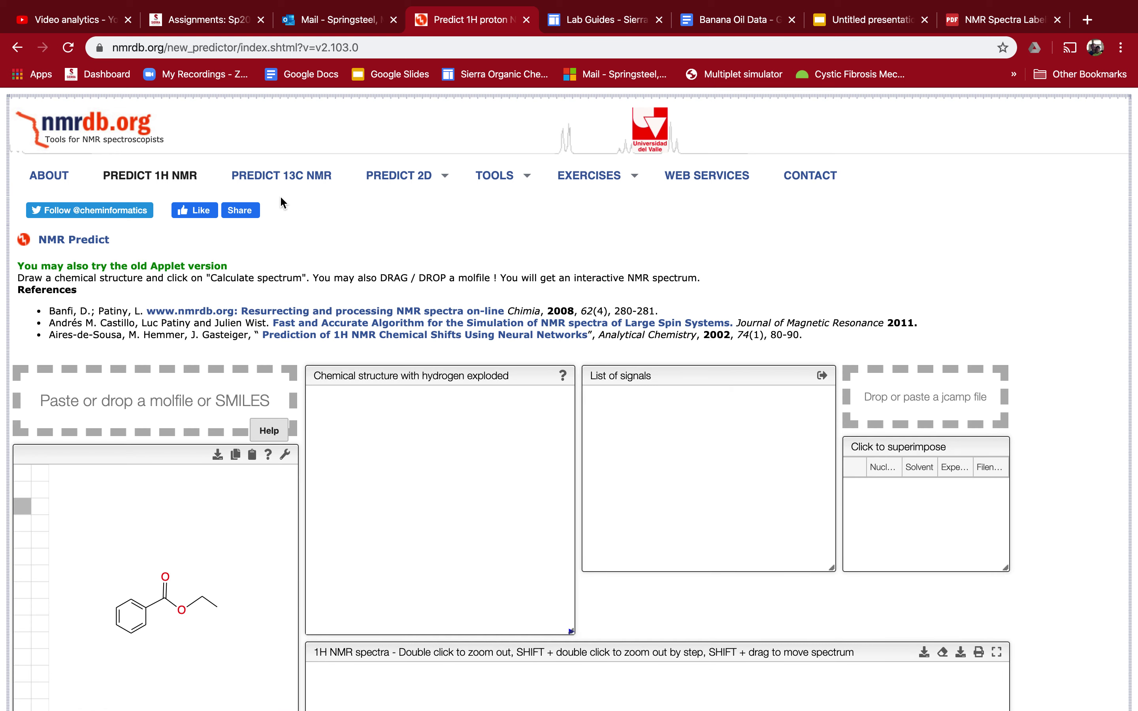
scroll(227, 401, "down", 5)
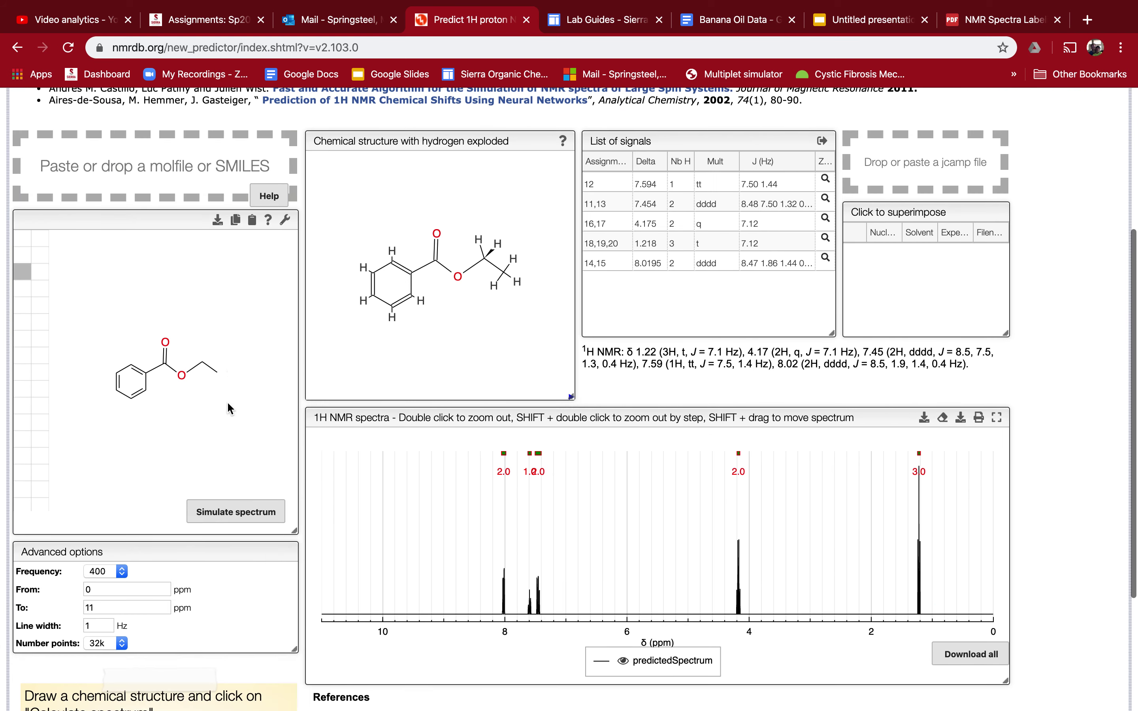
scroll(188, 353, "down", 2)
scroll(164, 320, "up", 2)
scroll(376, 357, "down", 2)
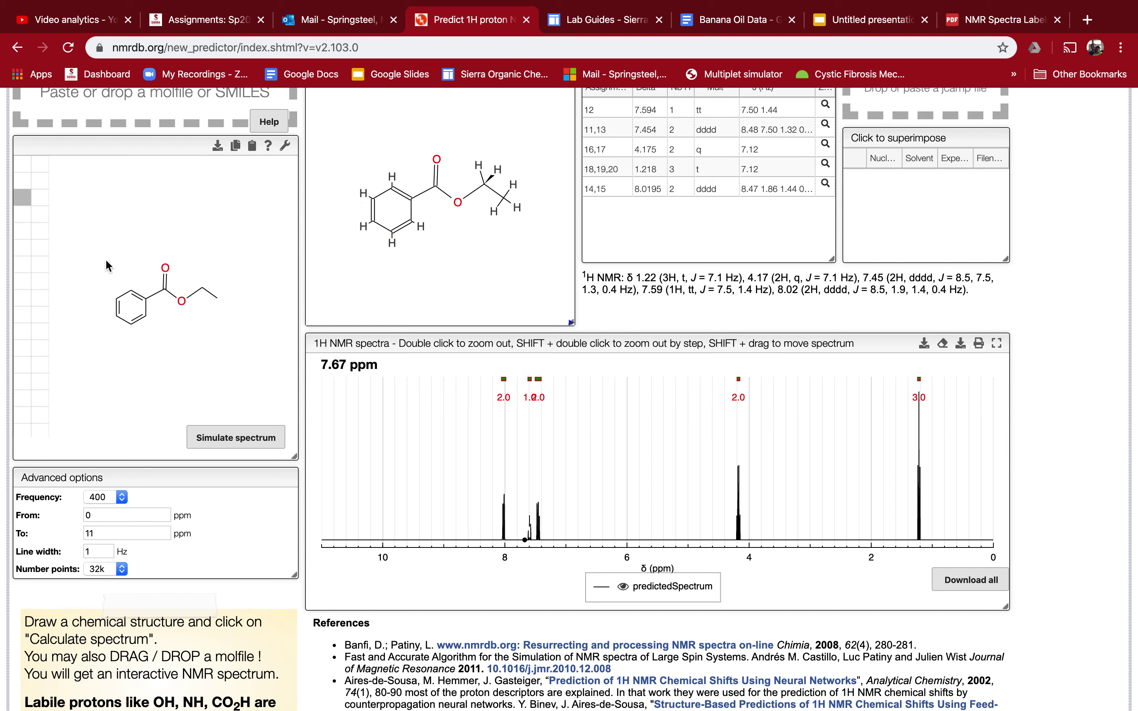
Erase the ethyl benzoate ring, carbonyl and HO fragments from the structure editor
mouse_move(141, 281)
left_click(27, 232)
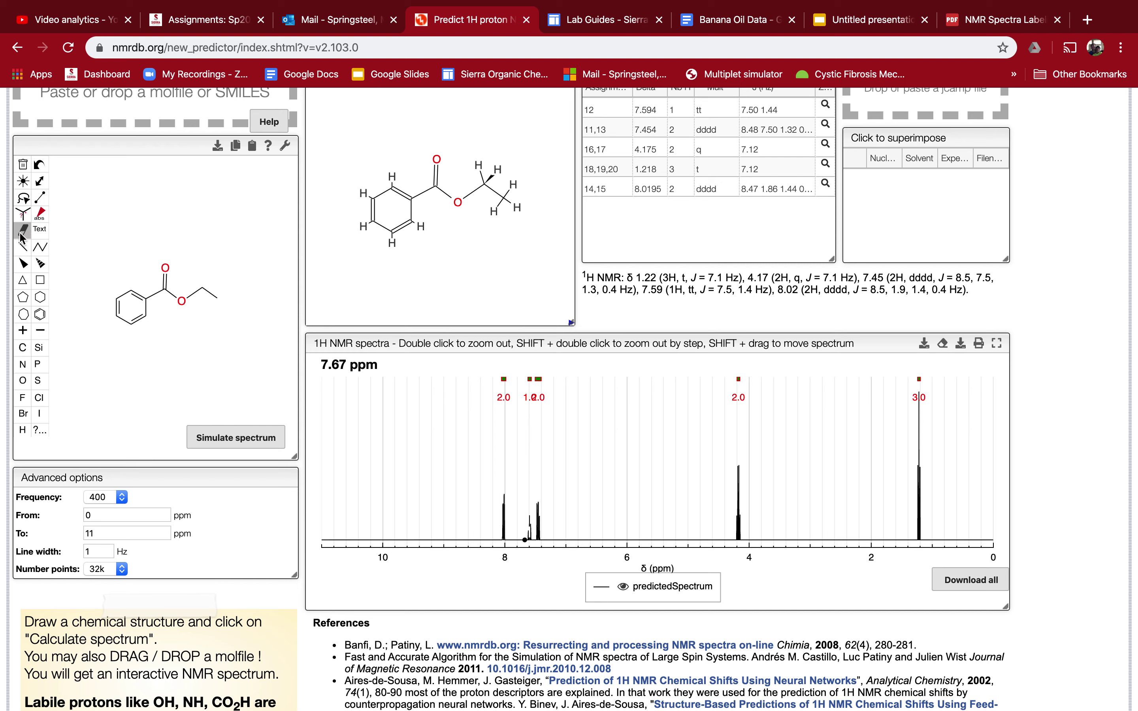
left_click(146, 307)
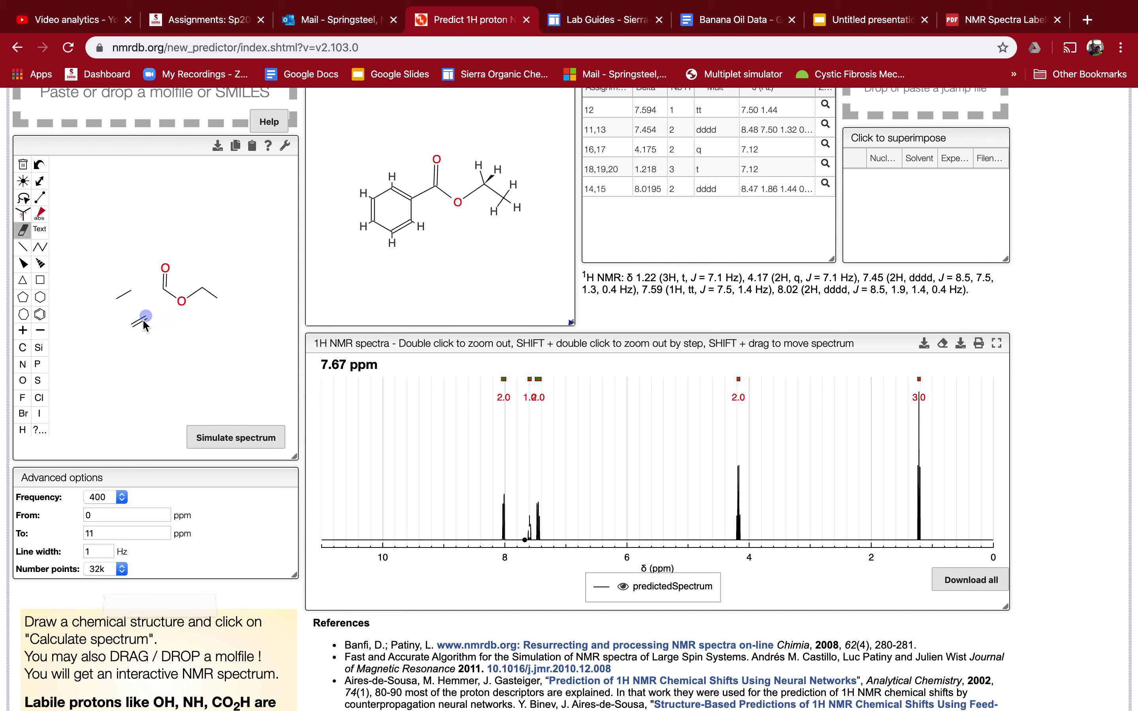
left_click(142, 319)
left_click(123, 294)
left_click(164, 289)
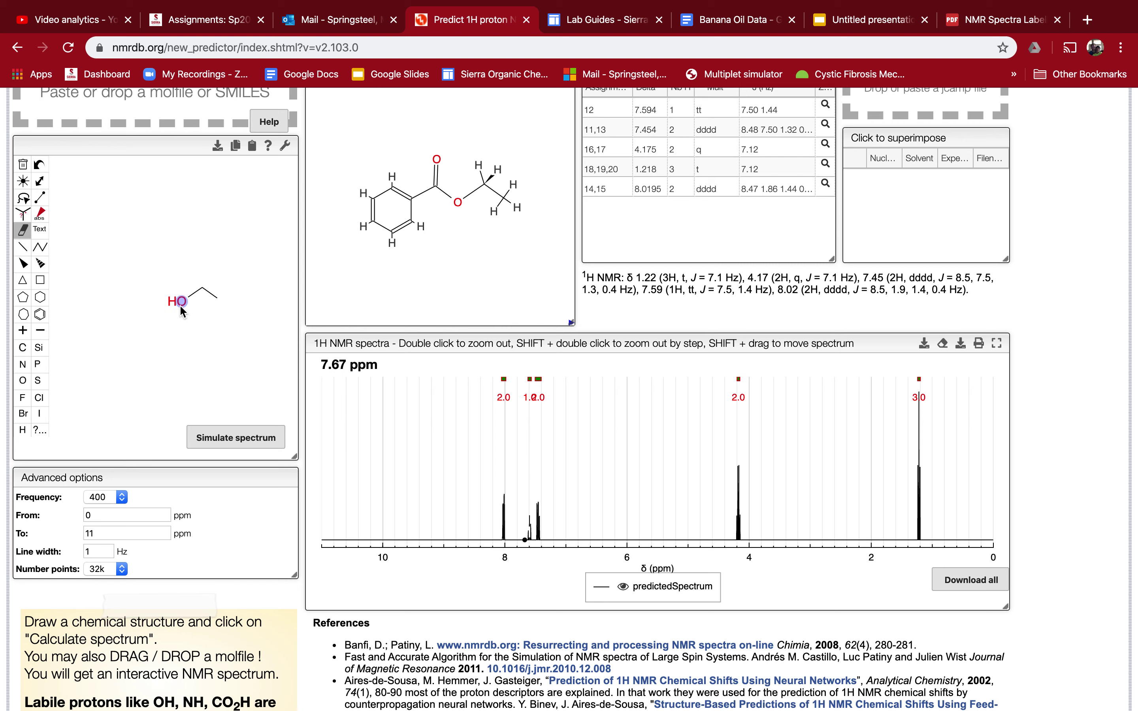
left_click(181, 307)
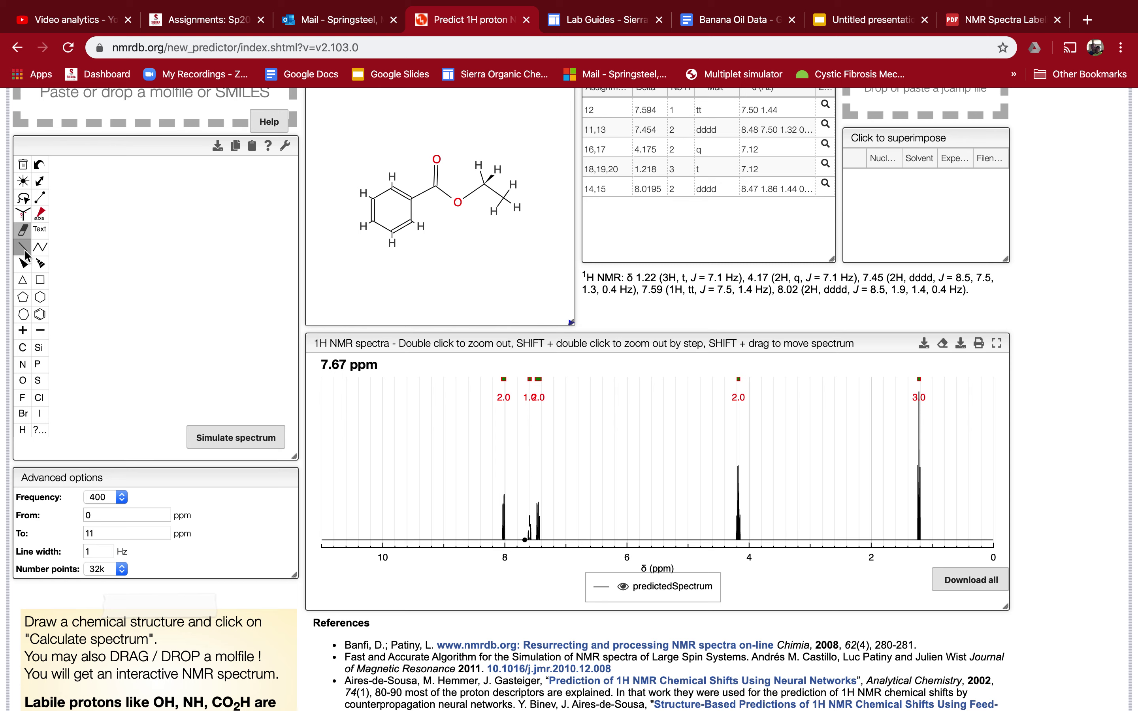
Draw a zigzag chain with a double-bond branch and a second branch, trimming the leftmost bond
left_click(39, 246)
left_click_drag(99, 260, 201, 269)
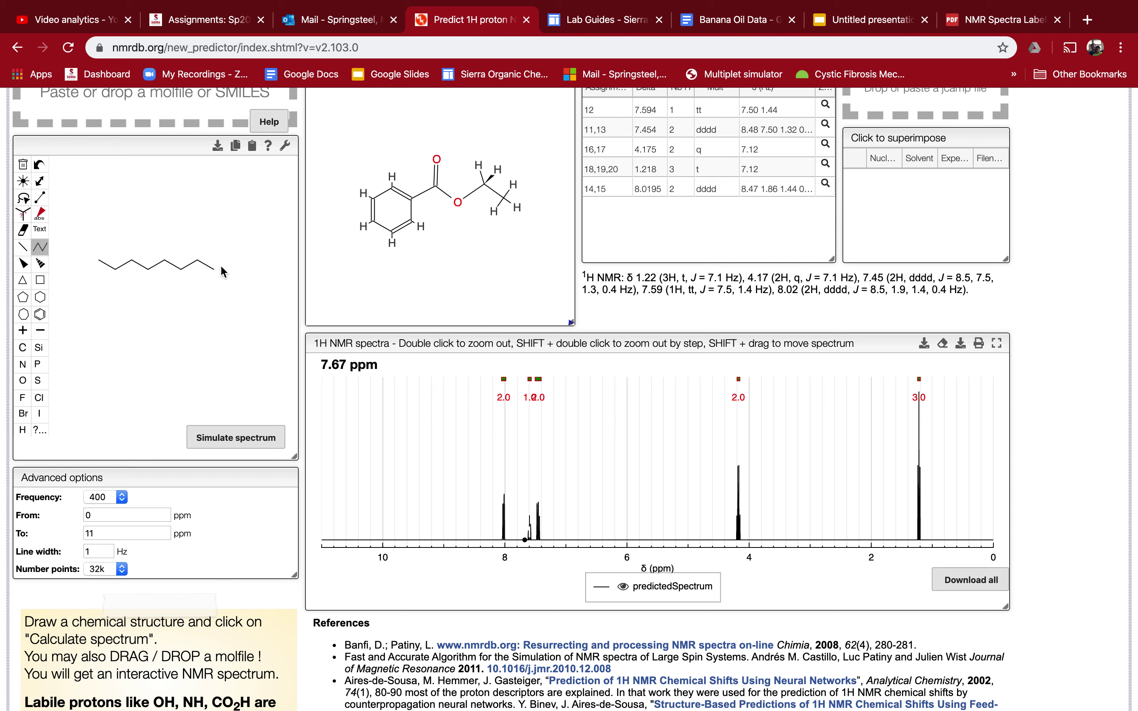
left_click(22, 246)
left_click_drag(132, 260, 133, 238)
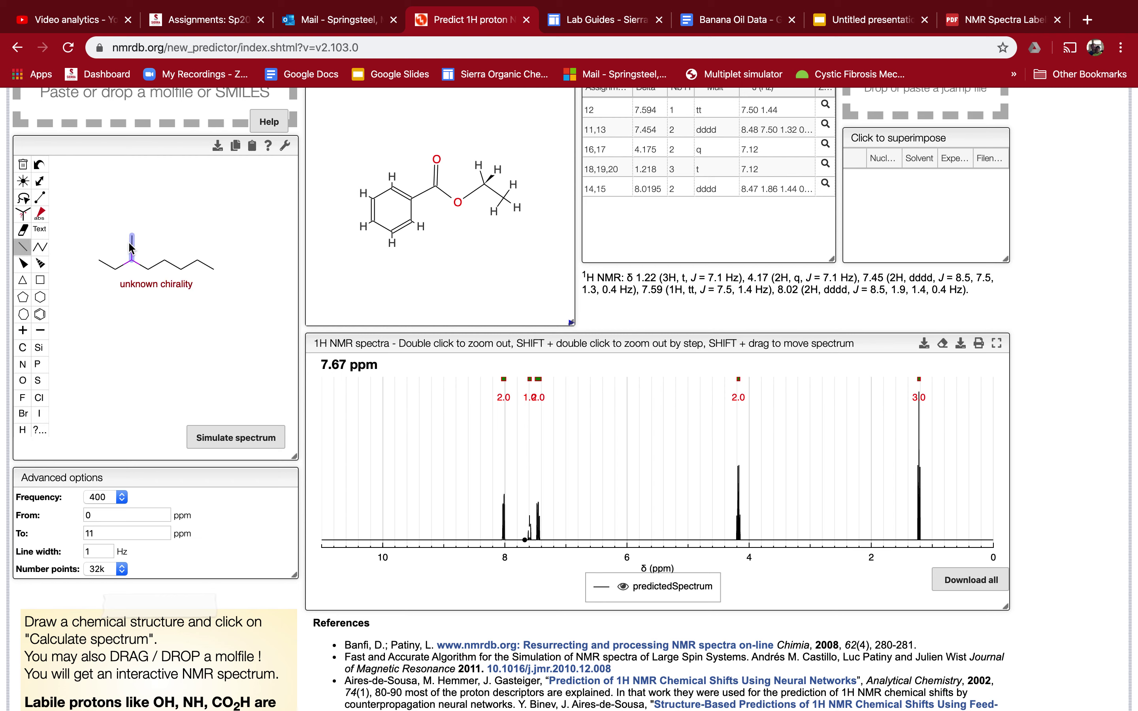
left_click(133, 247)
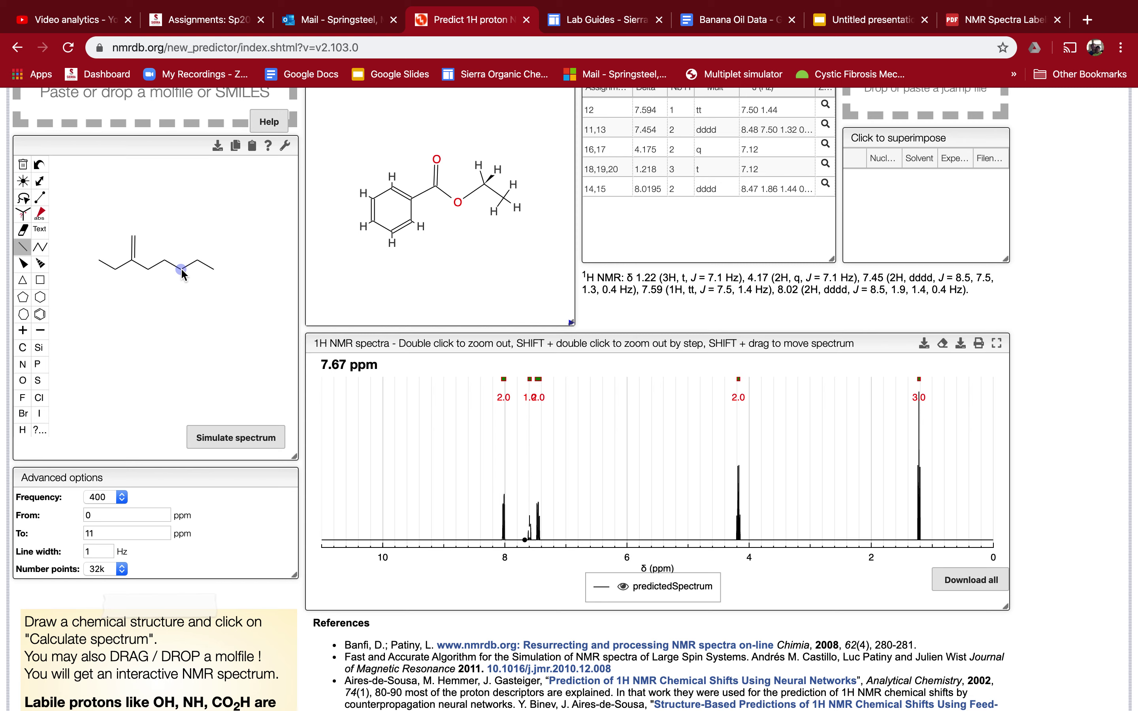
left_click_drag(197, 261, 198, 229)
left_click(23, 230)
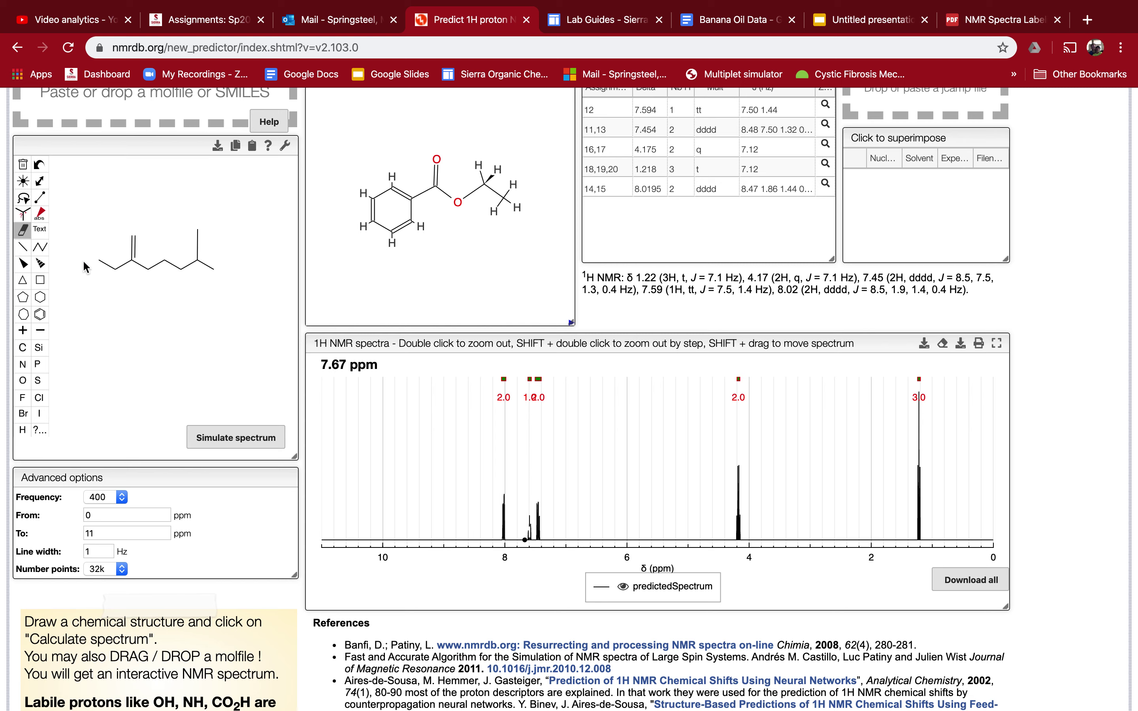
left_click(107, 264)
Make the double-bonded atom an oxygen and undo the stray extra bond
left_click(22, 380)
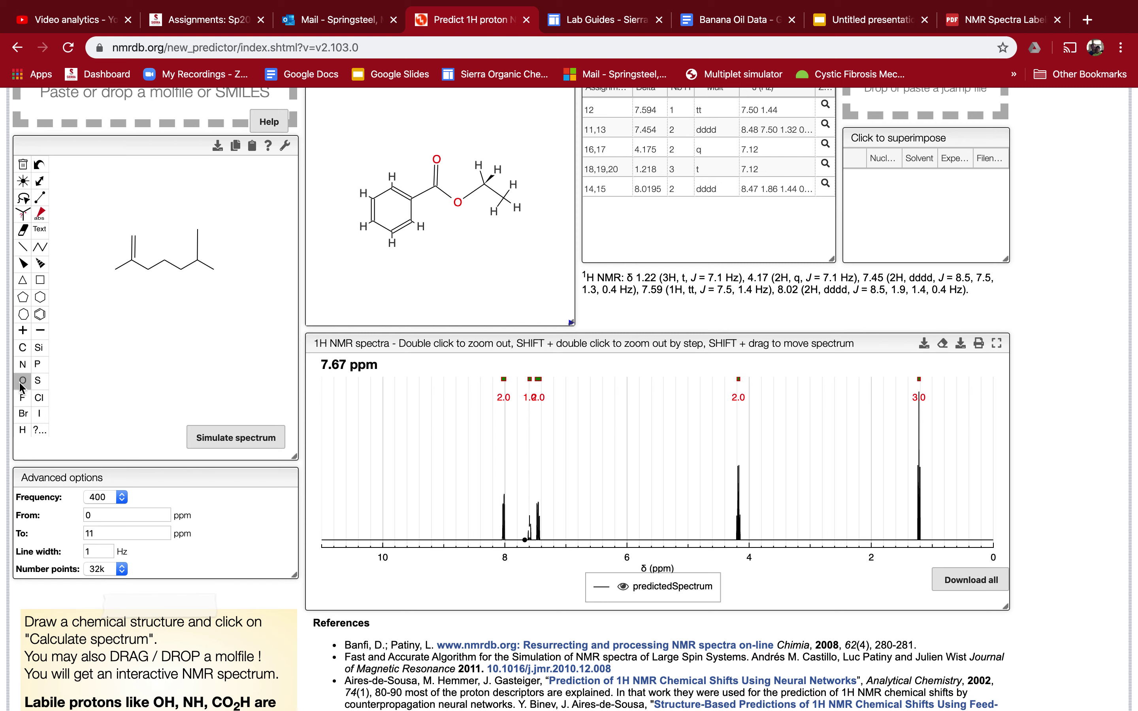
left_click(133, 235)
left_click(28, 246)
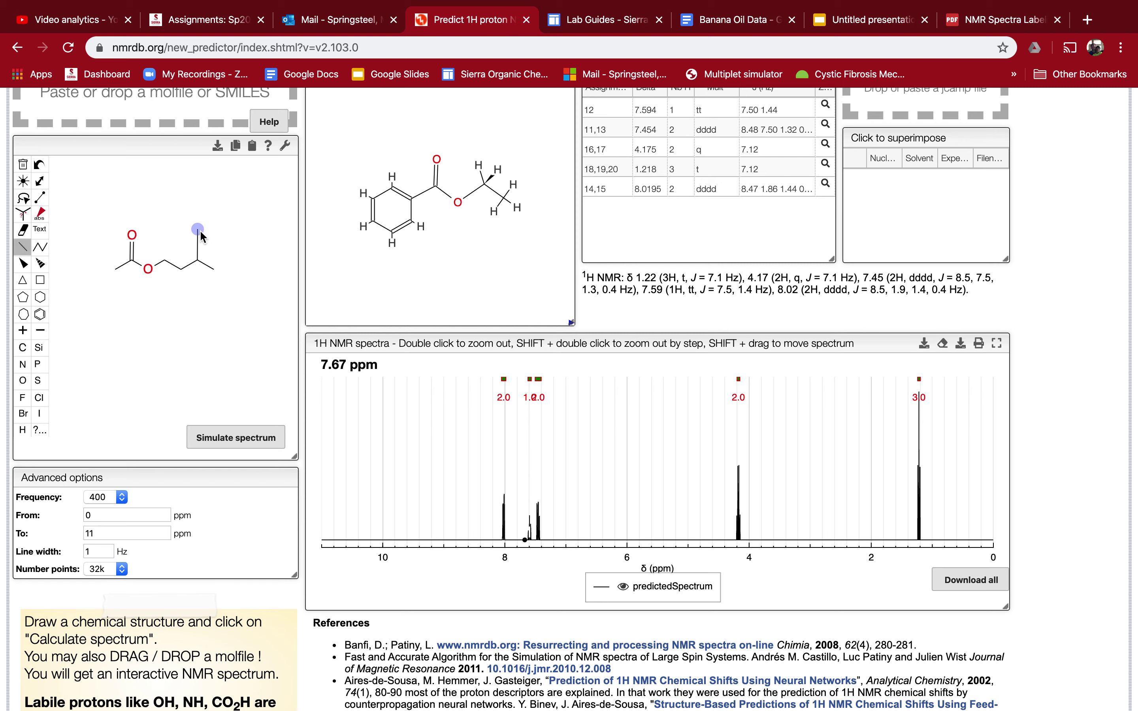
left_click_drag(199, 230, 227, 235)
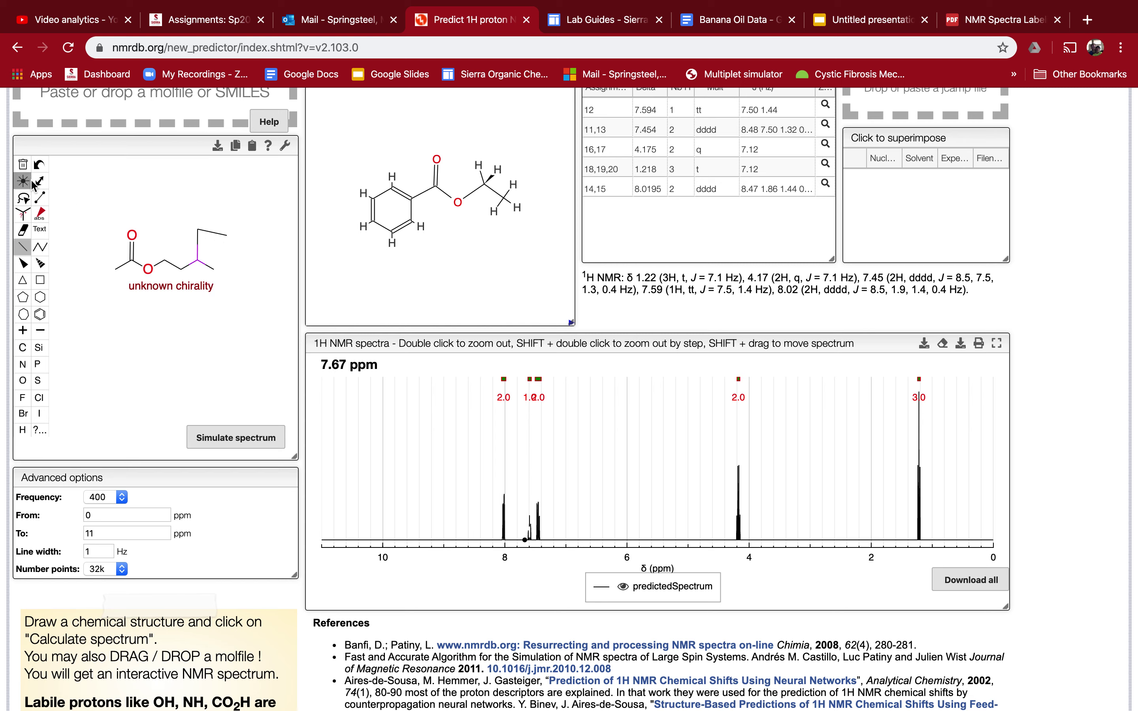
left_click(25, 167)
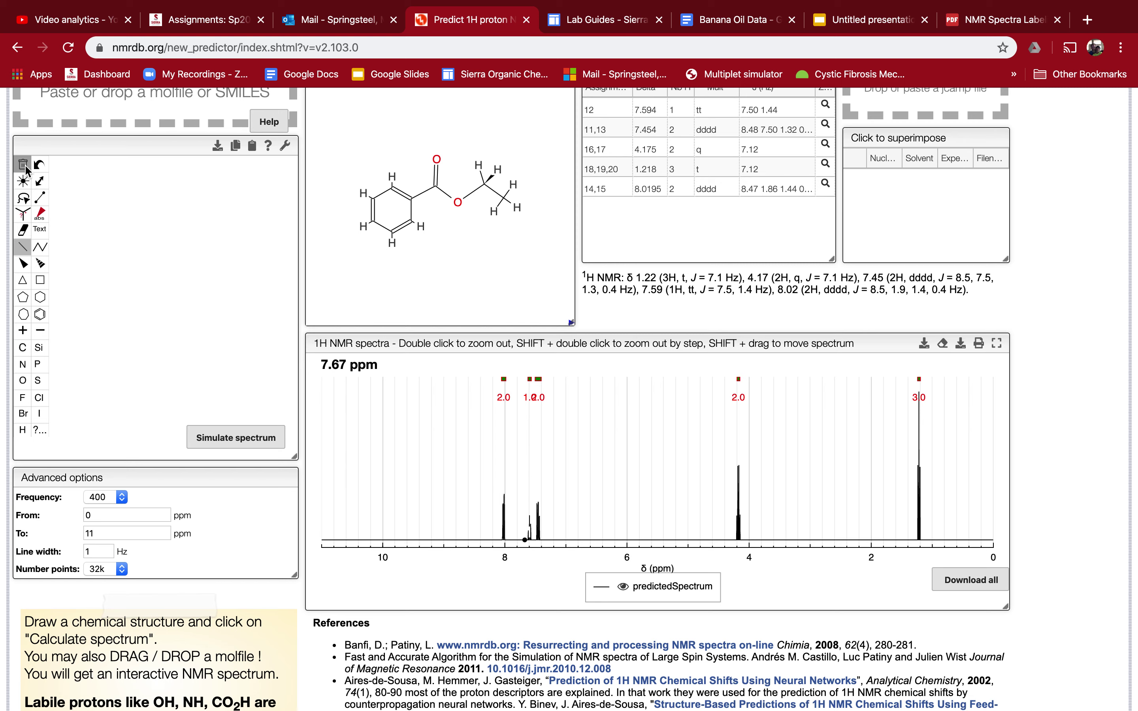
left_click(40, 165)
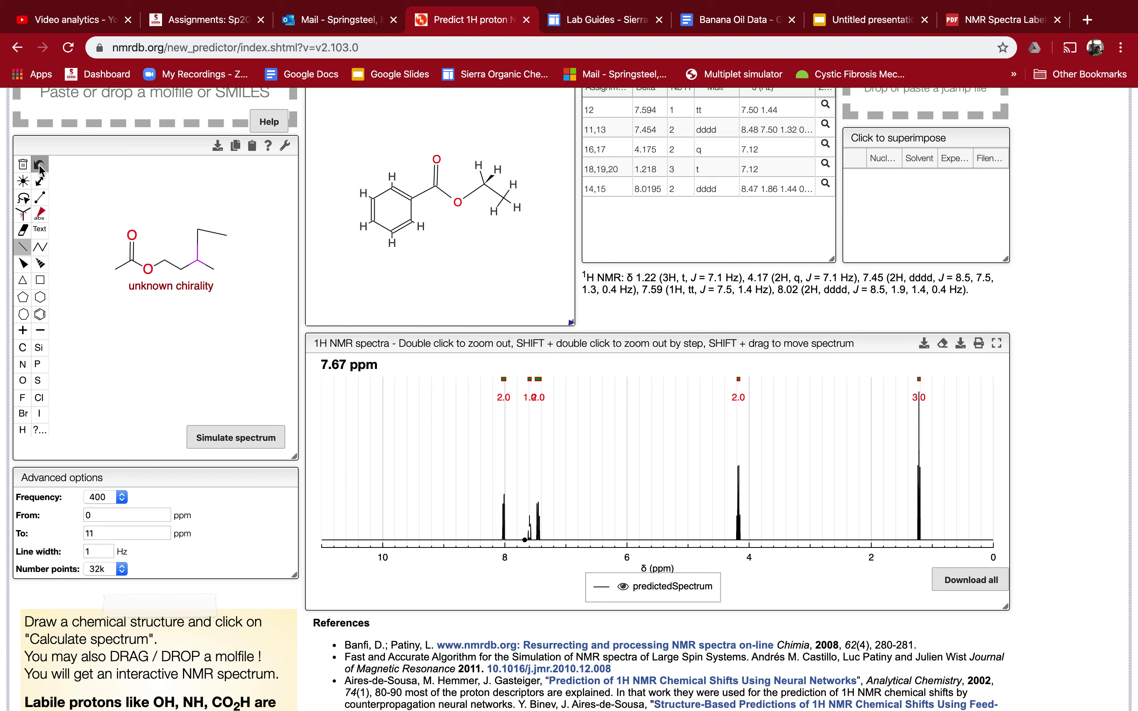
left_click(41, 170)
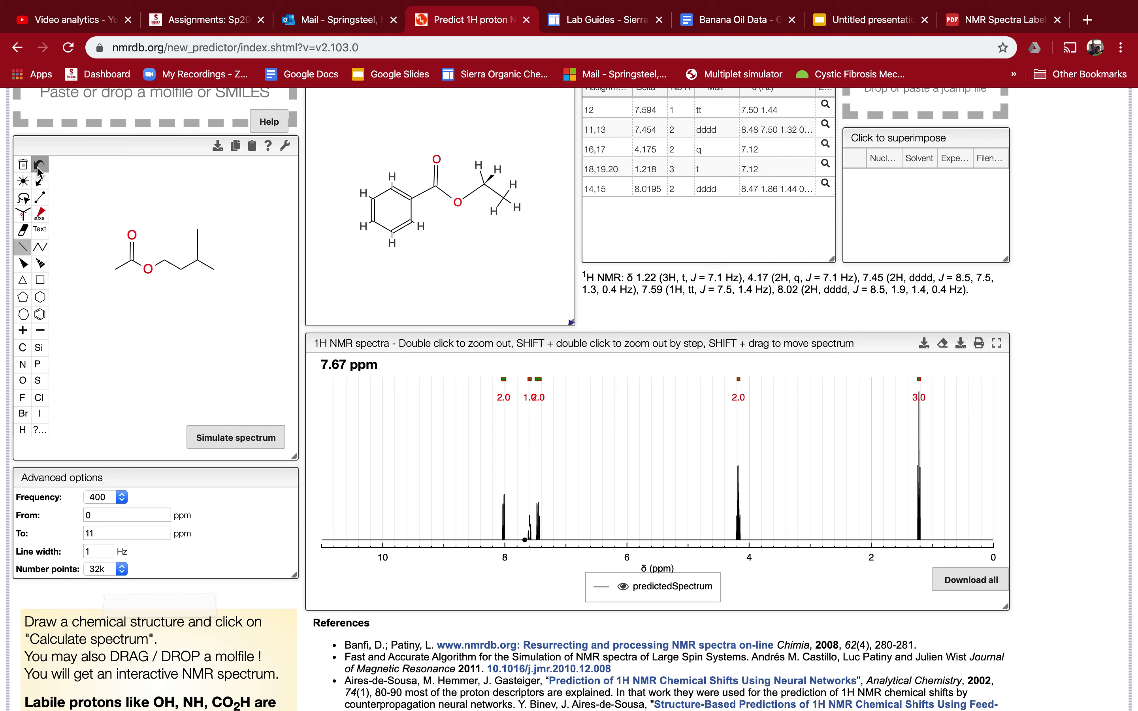
left_click(40, 170)
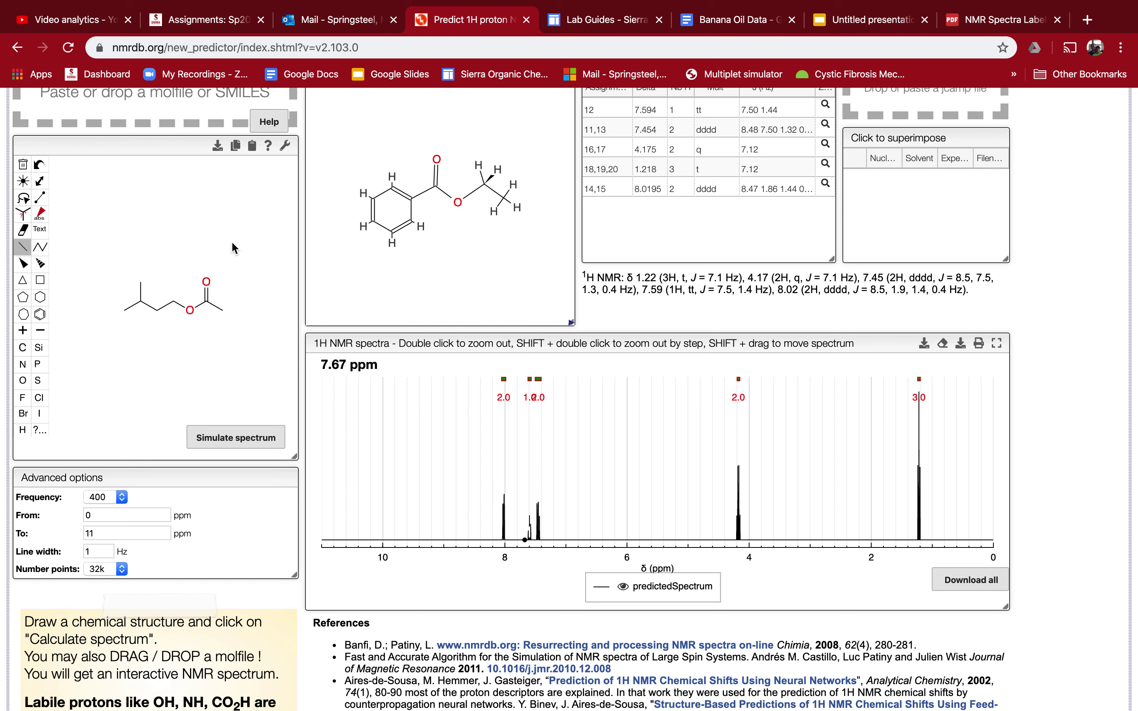
Zoom in on the nmrdb.org drawing and screenshot the isoamyl acetate structure
key("super+equal")
key("super+equal")
key("super+equal")
key("super+equal")
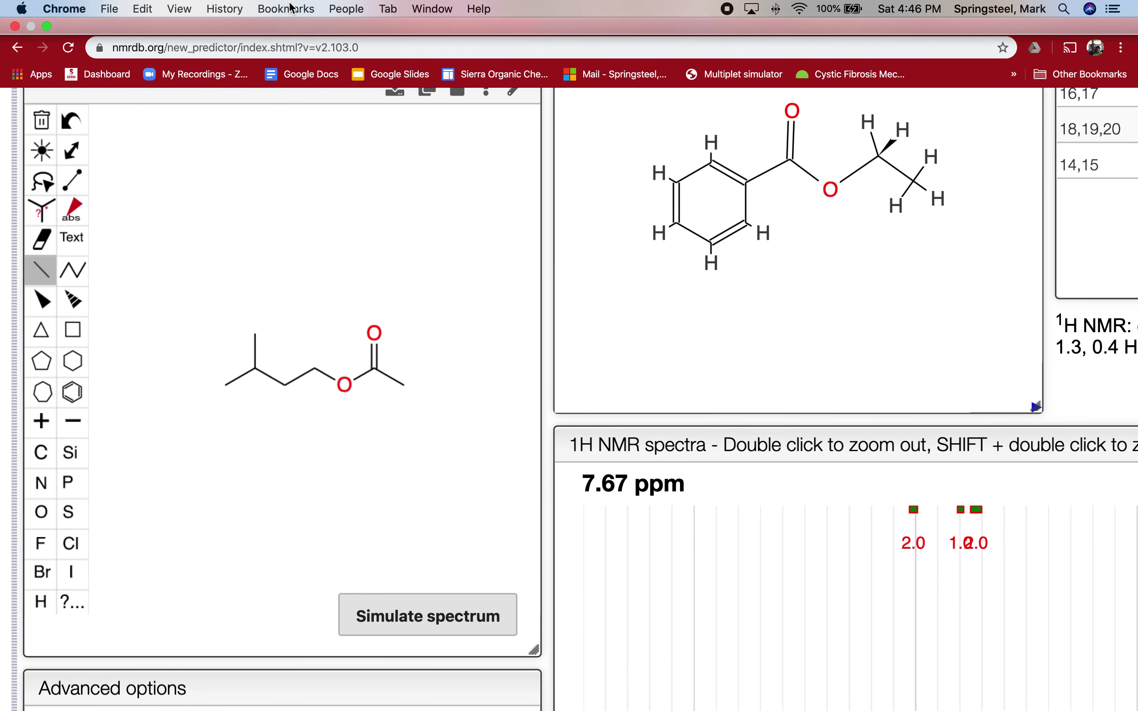
key("super+equal")
key("super+equal")
scroll(393, 276, "down", 1)
scroll(392, 275, "left", 4)
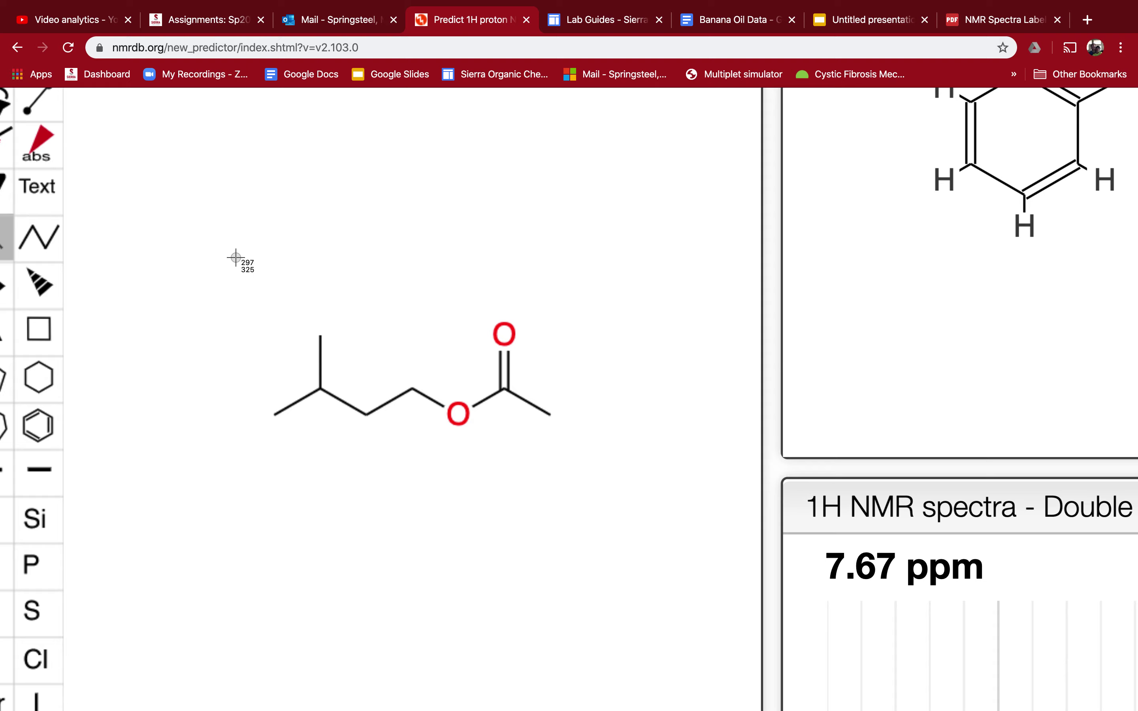
left_click_drag(254, 307, 582, 455)
Return to the Untitled presentation in Chrome
key("F4")
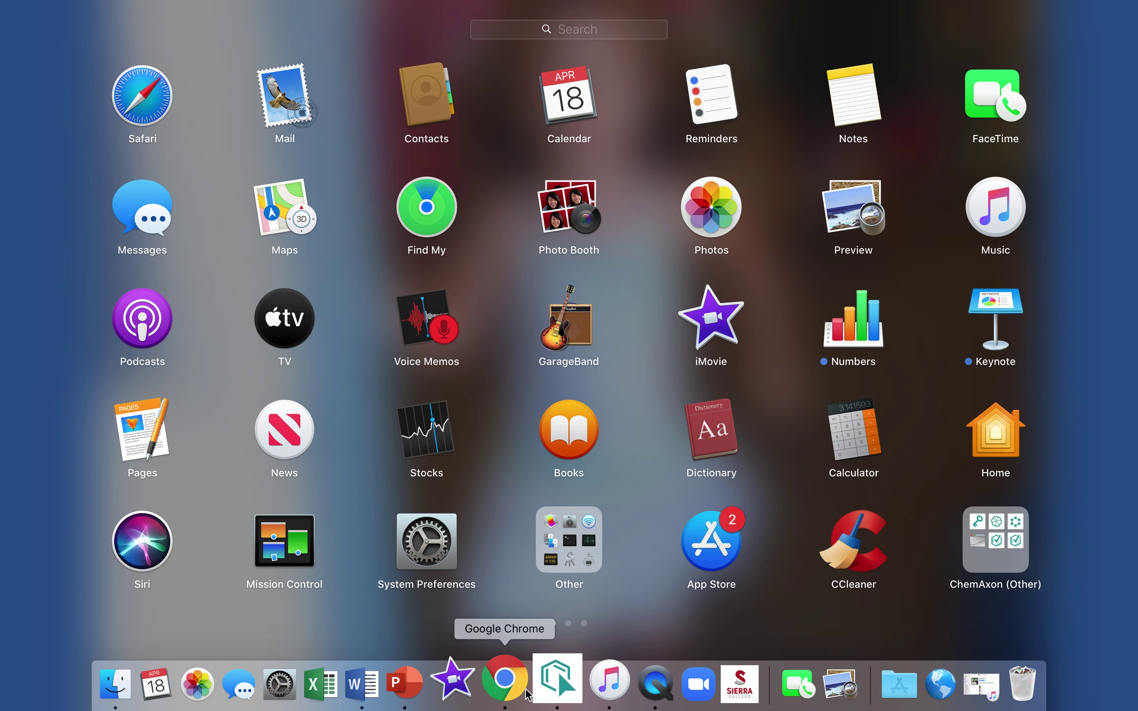
left_click(495, 690)
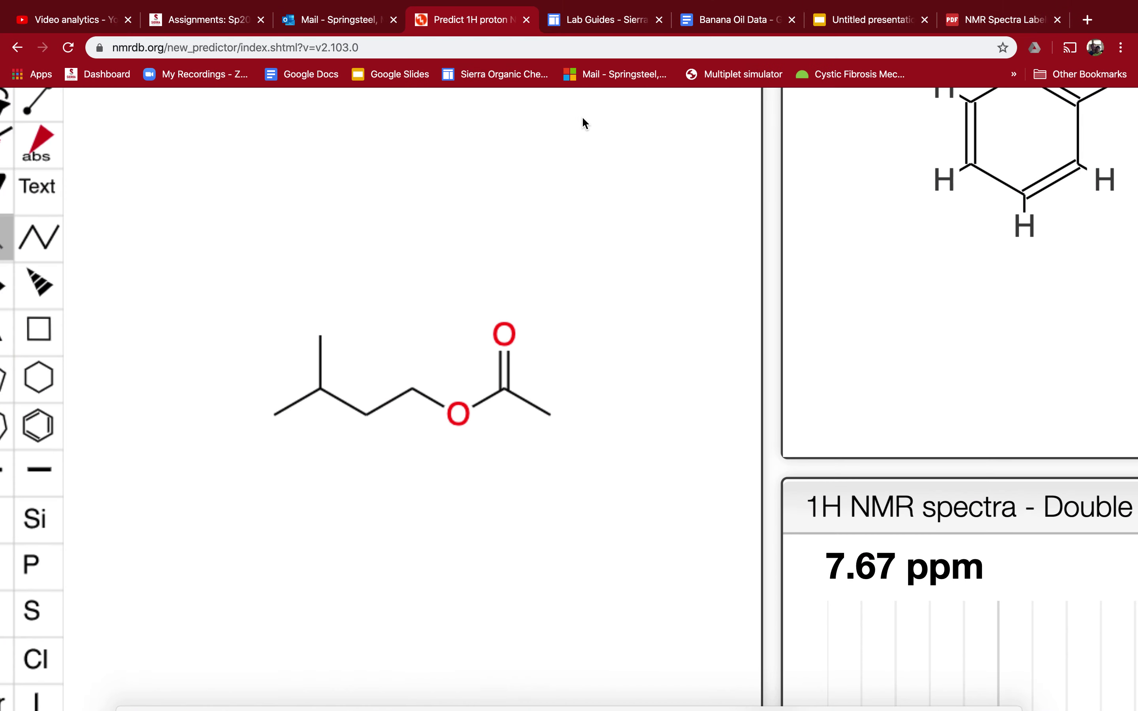
left_click(872, 25)
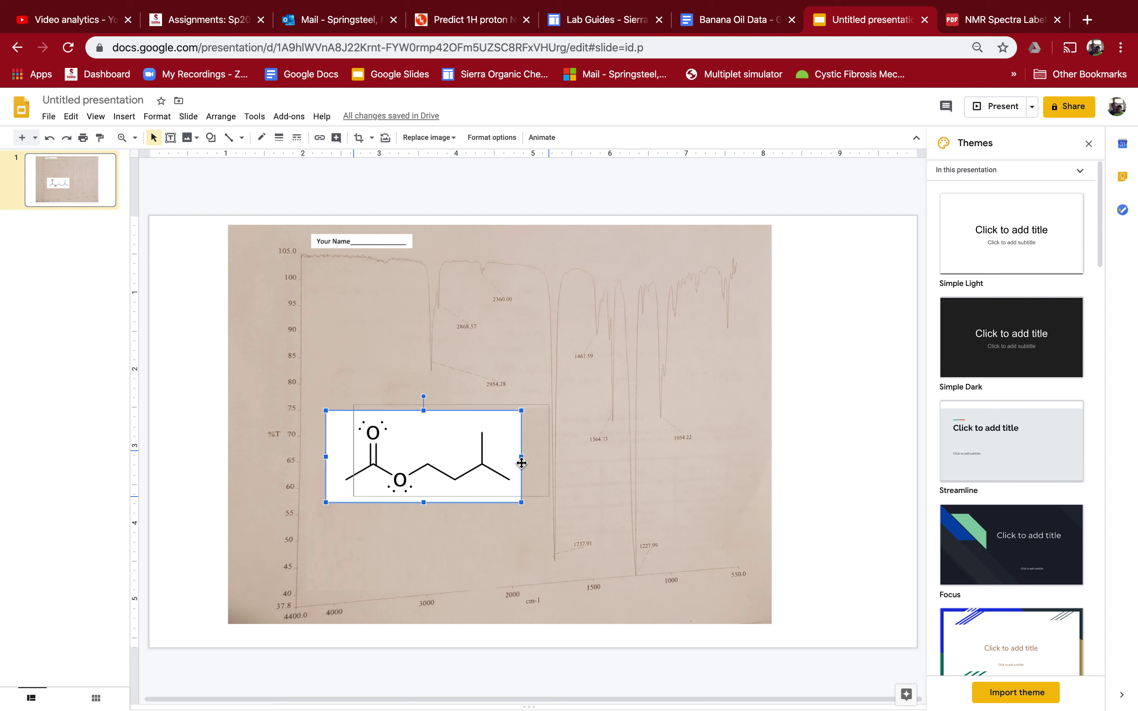
Paste the captured nmrdb.org structure, then delete it from the slide
left_click_drag(518, 462, 862, 452)
key("ctrl+v")
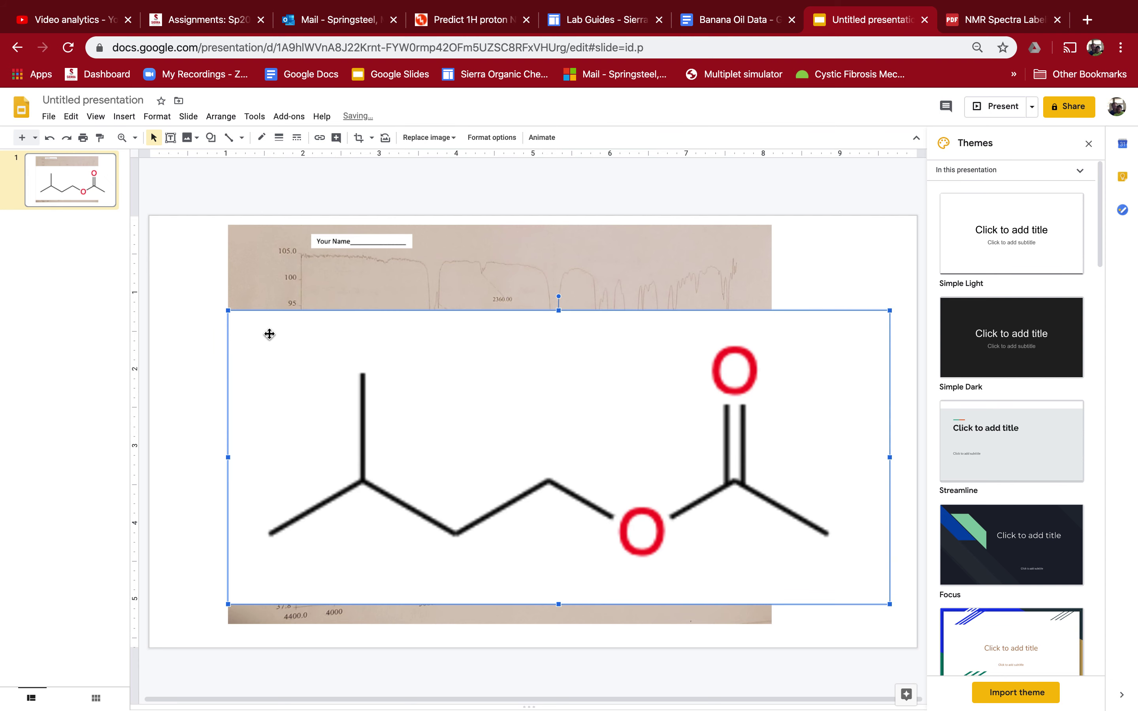
left_click_drag(236, 316, 346, 465)
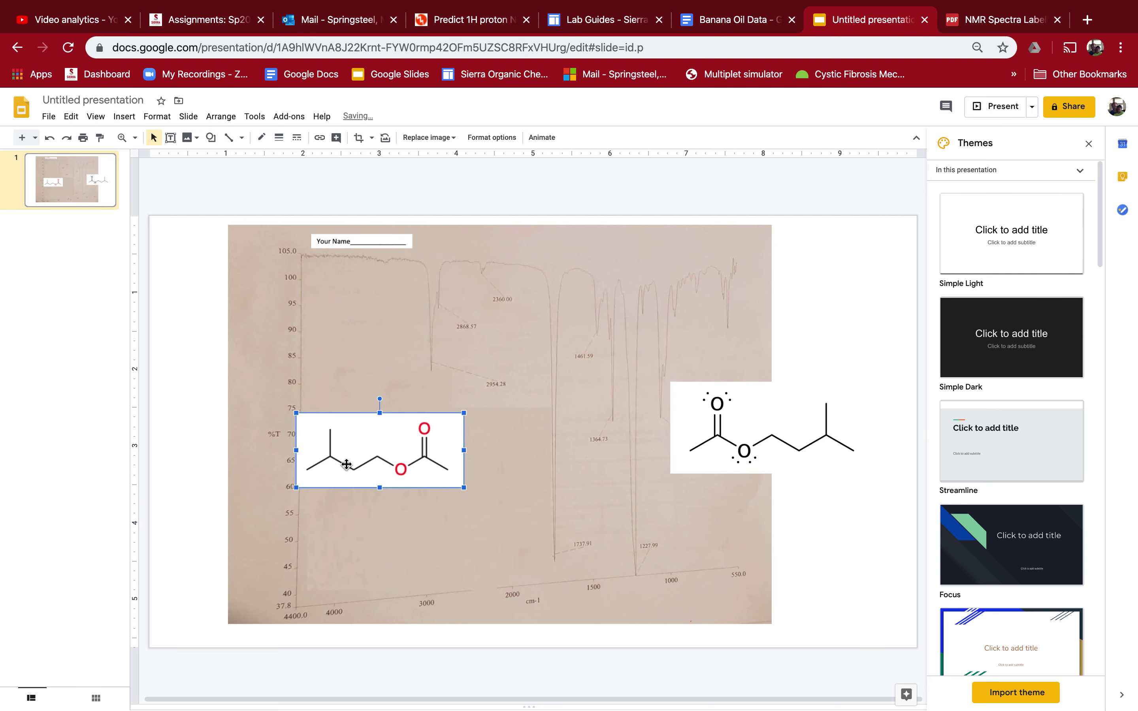
key("Delete")
Move the lone-pair isoamyl acetate drawing over the spectrum's left side and shrink it
left_click_drag(710, 445, 355, 466)
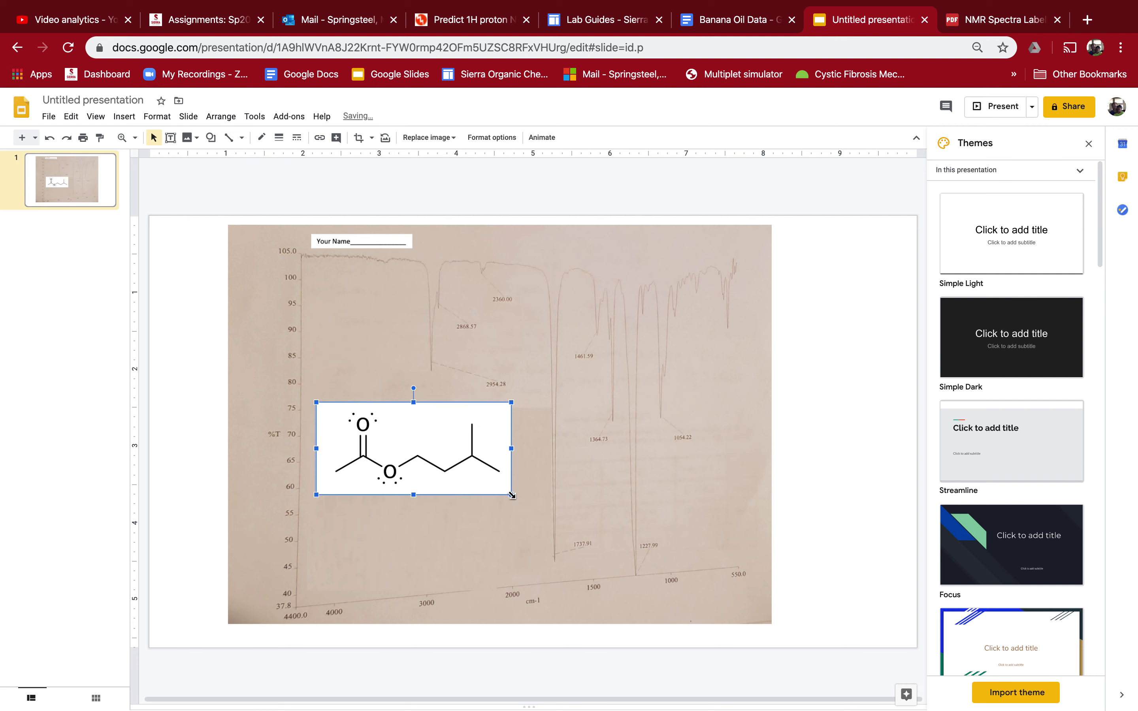
left_click_drag(511, 494, 471, 476)
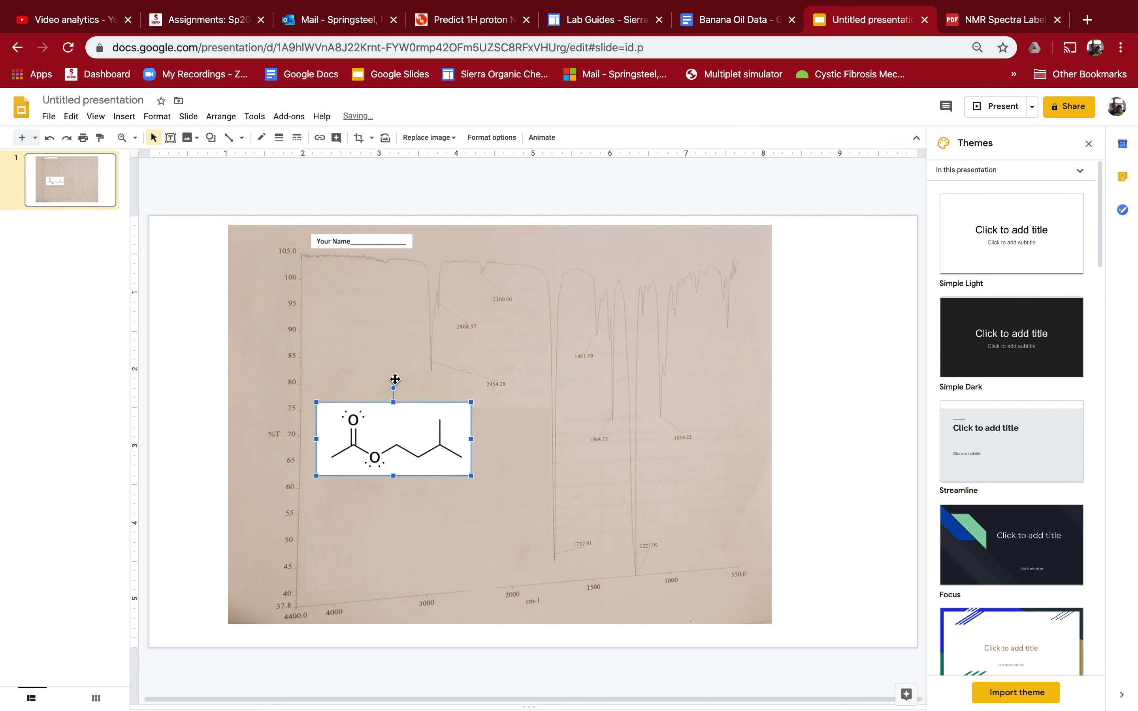
left_click(250, 337)
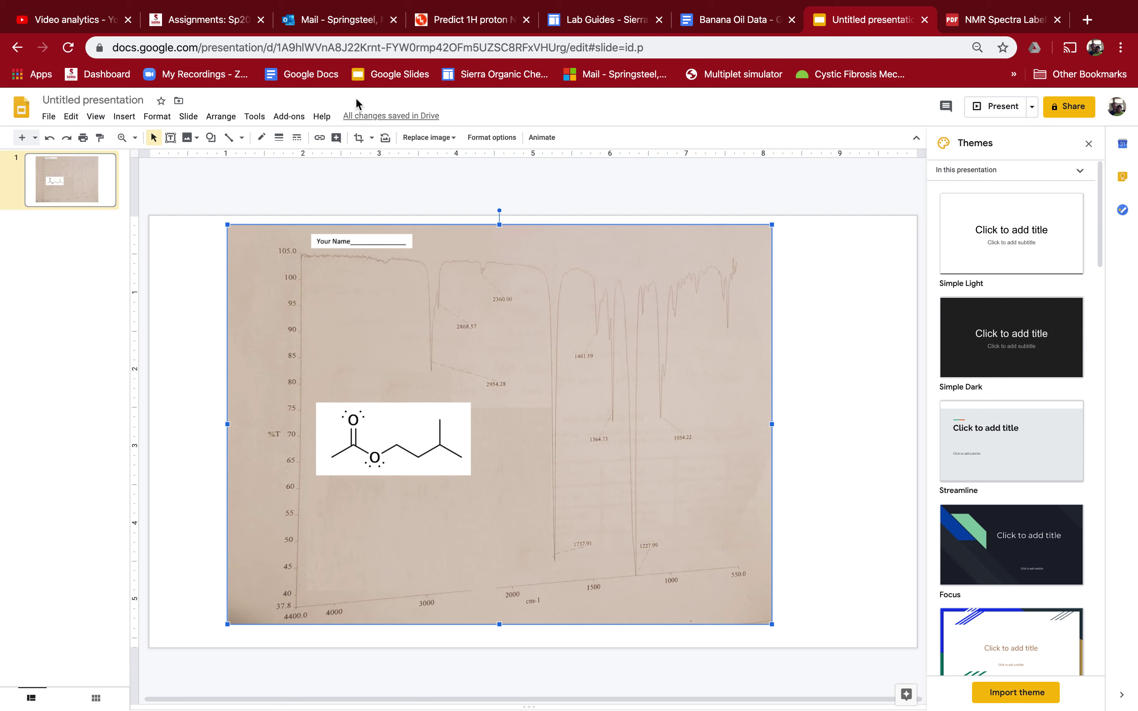
left_click(242, 138)
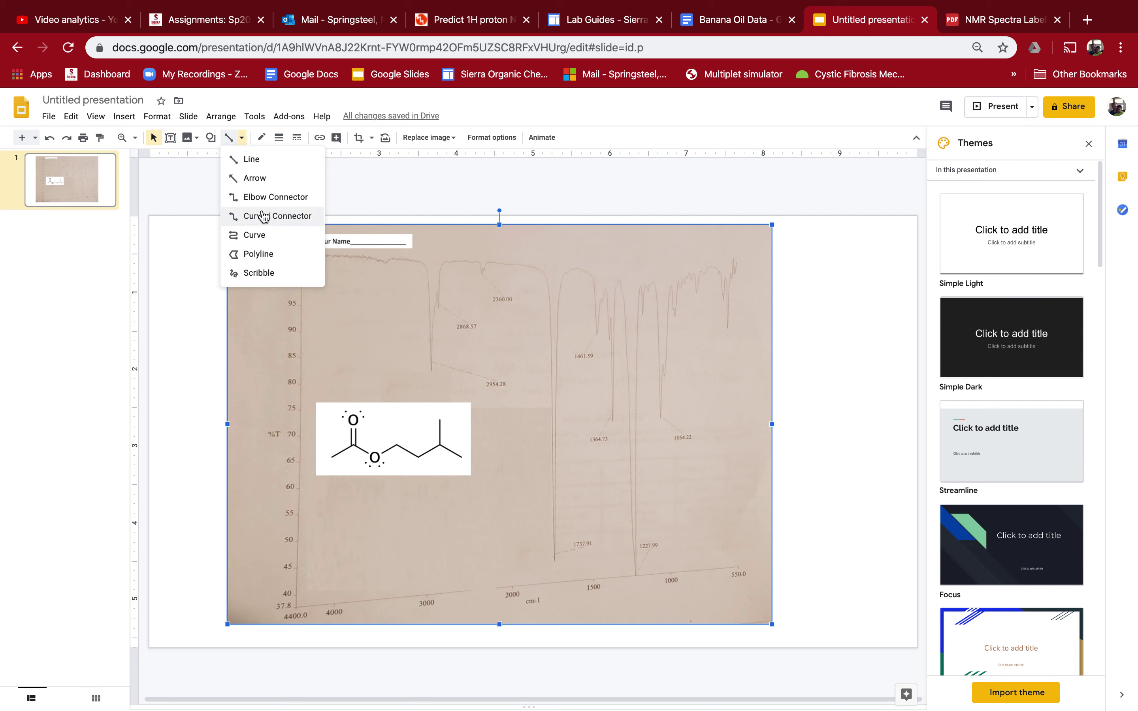
Draw a curve from the structure's carbonyl oxygen down and across to the 1737 peak
left_click(254, 236)
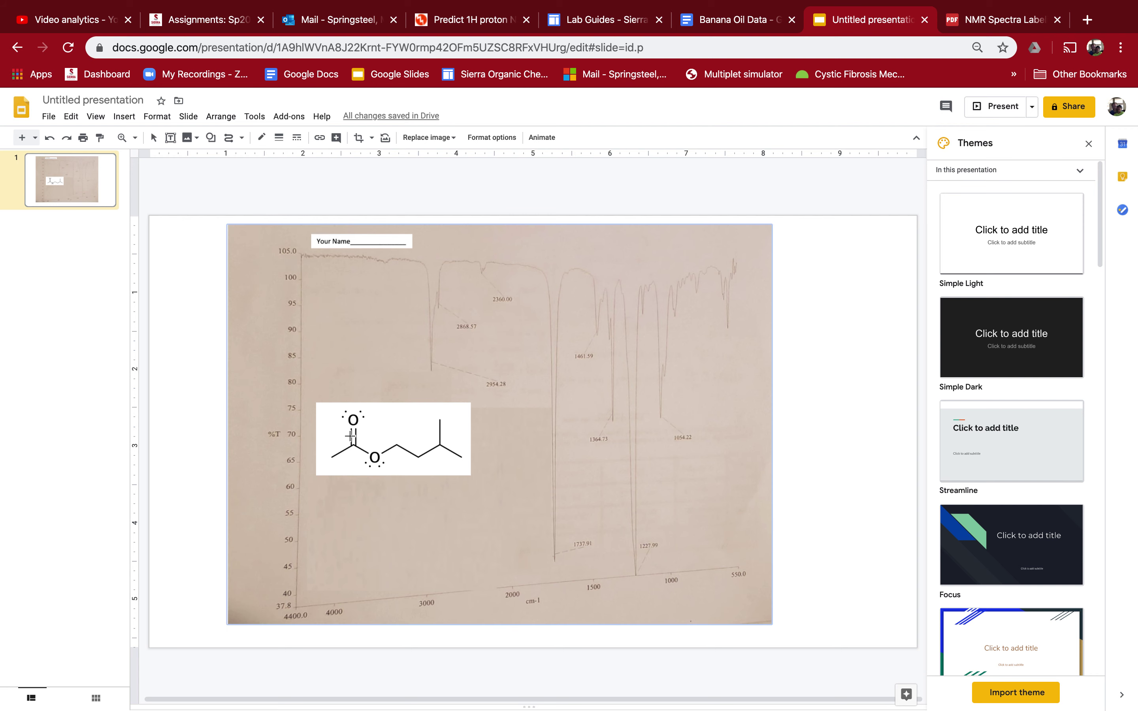
left_click(311, 437)
left_click(310, 504)
double_click(553, 513)
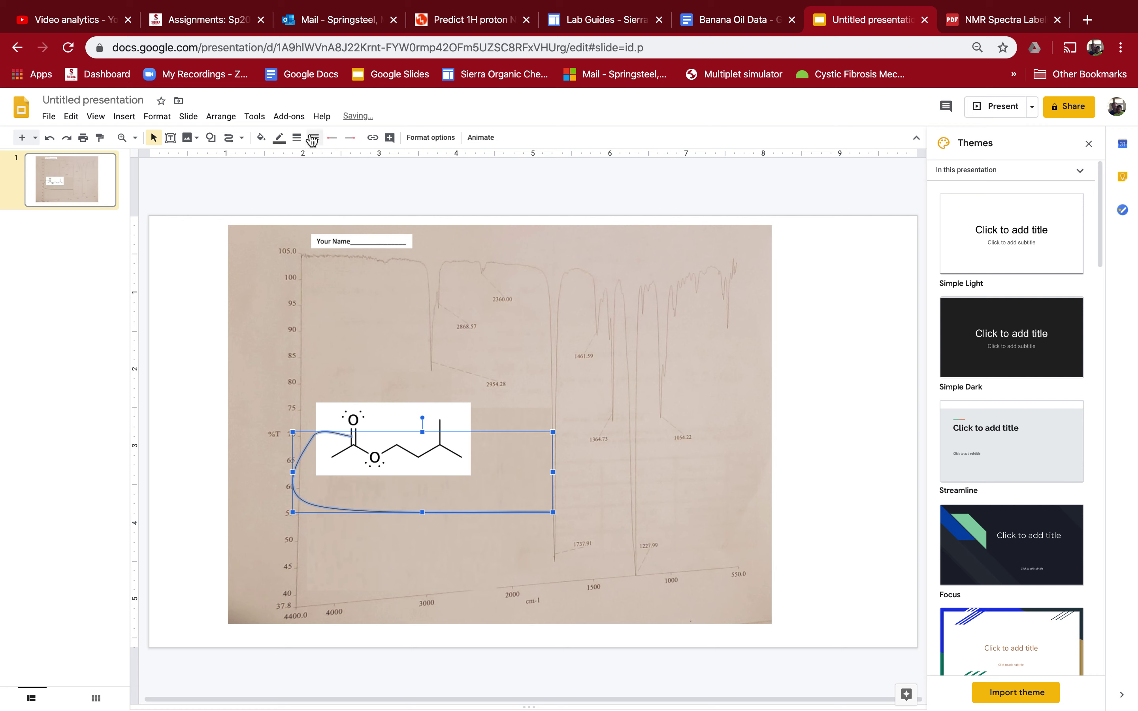
Give the curve an arrowhead at its end and a red line colour
left_click(352, 139)
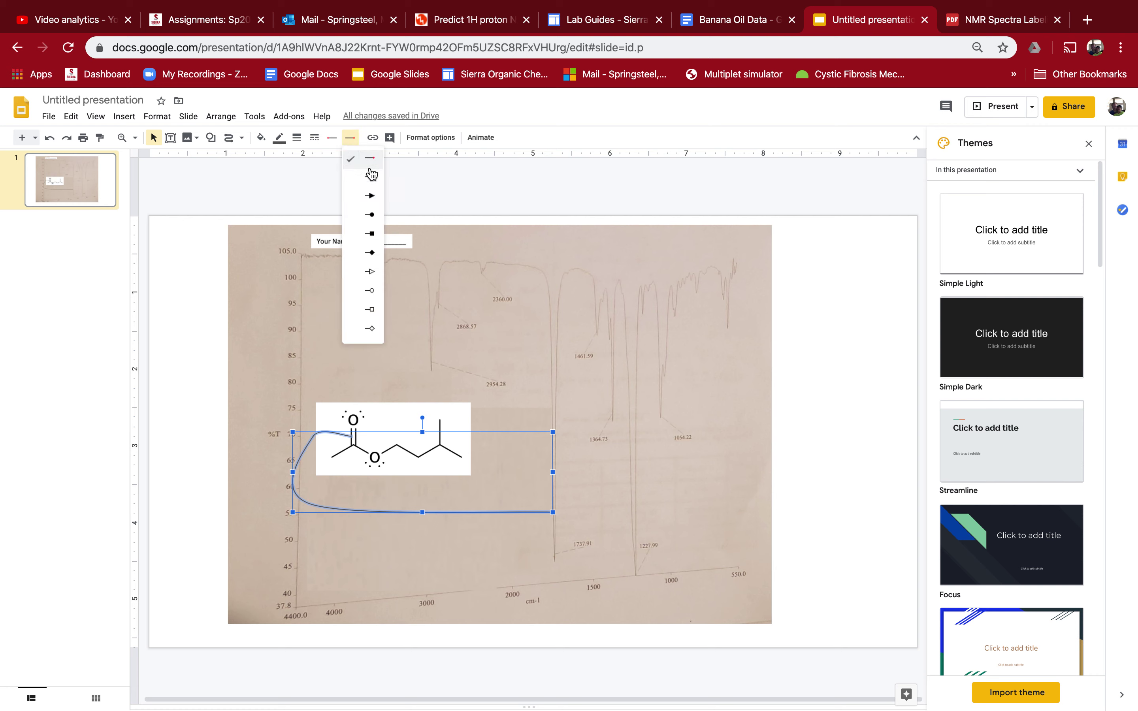
left_click(371, 176)
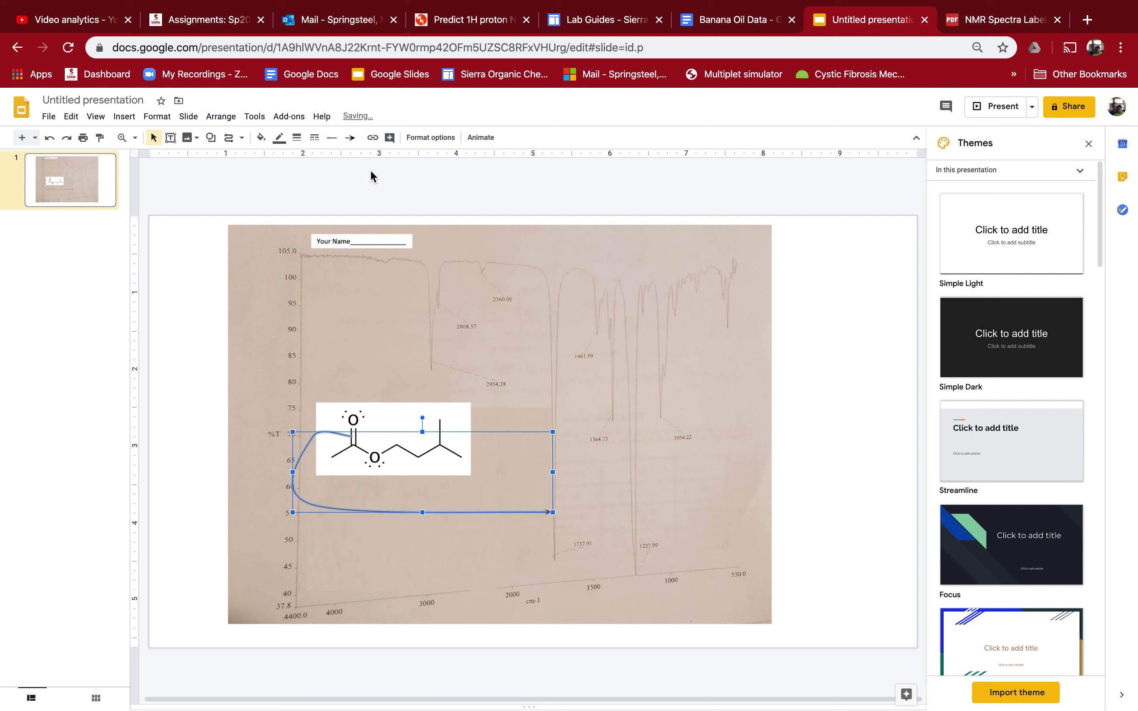
left_click(280, 138)
left_click(296, 190)
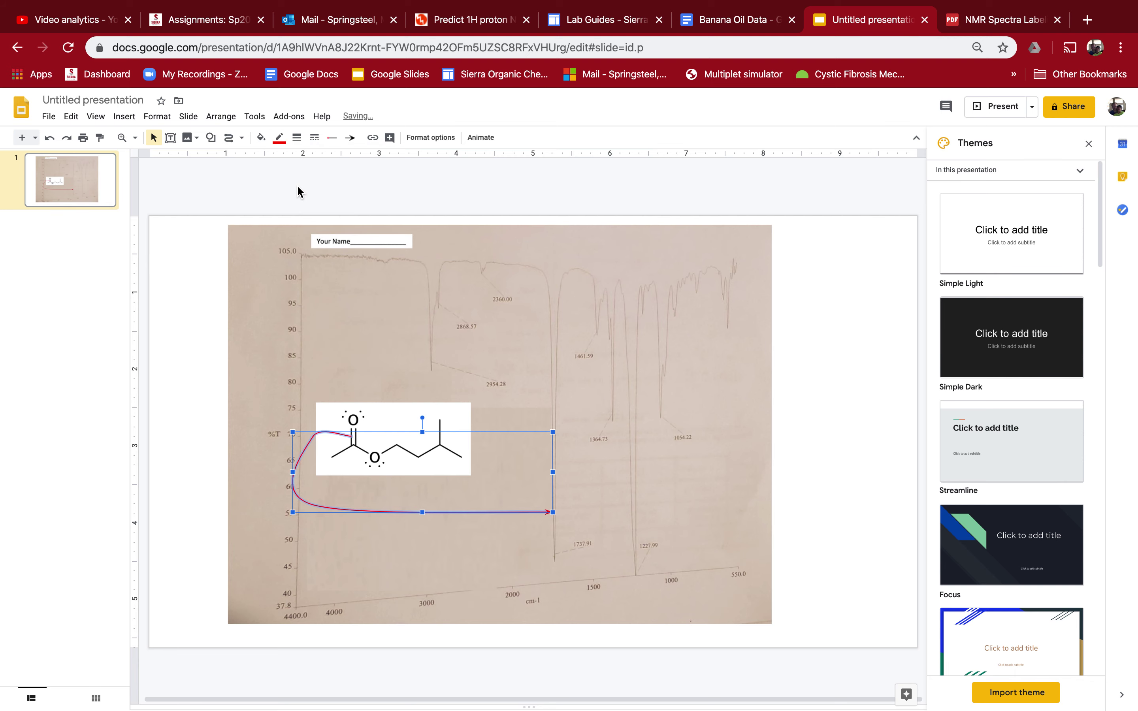
left_click(353, 266)
left_click(177, 300)
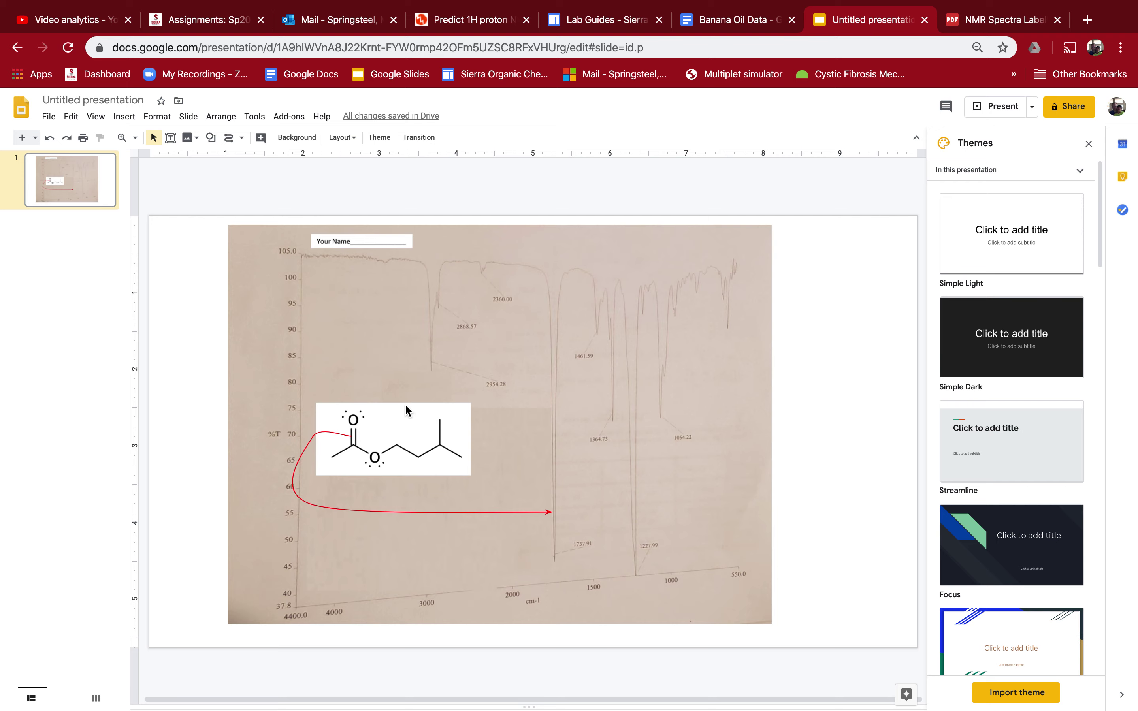
key("F4")
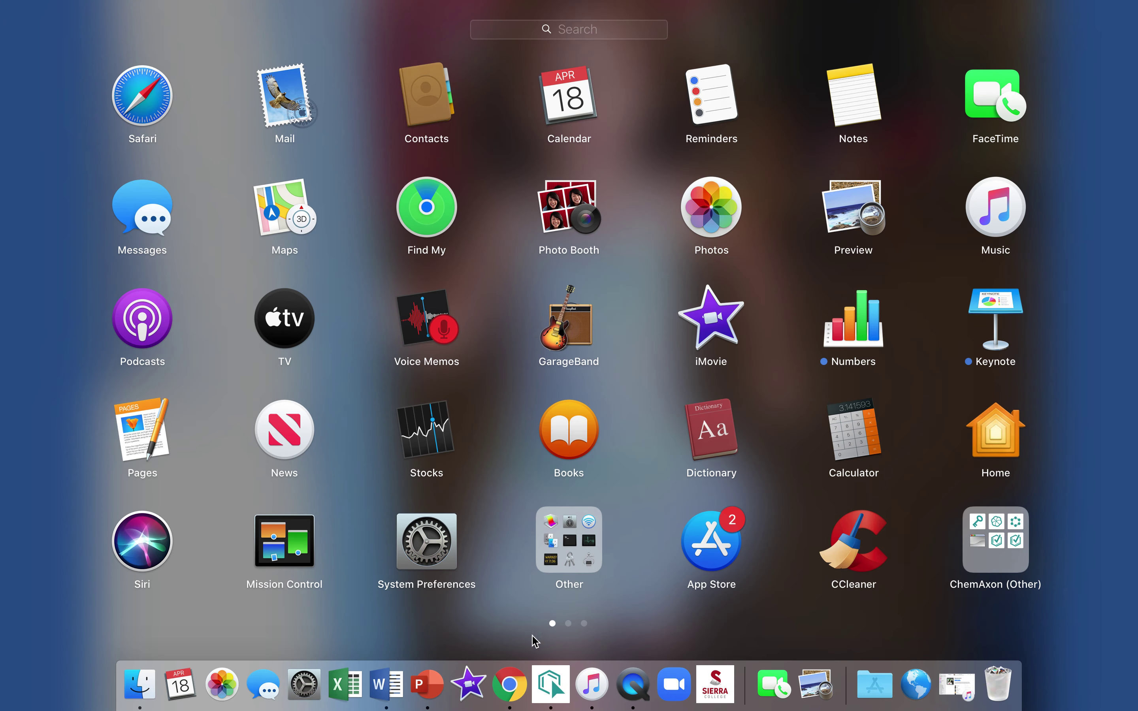
In MarvinSketch, add a single bond off the top methyl ending in an explicit H
left_click(549, 680)
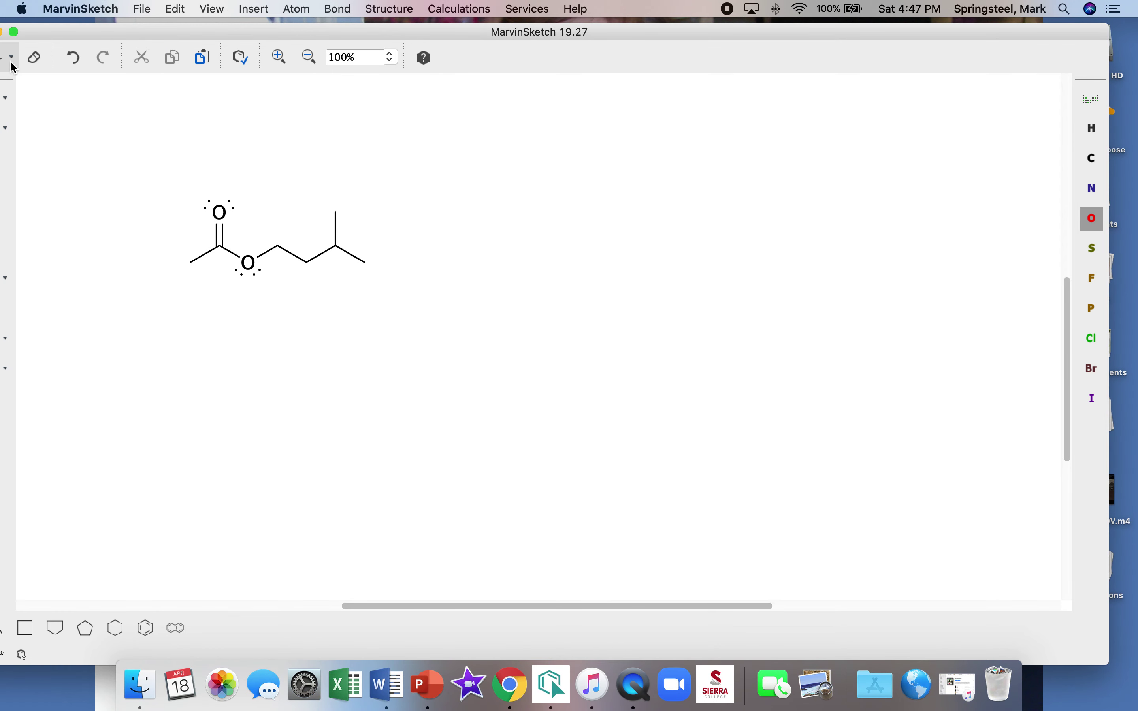
left_click_drag(67, 25, 111, 29)
left_click(39, 101)
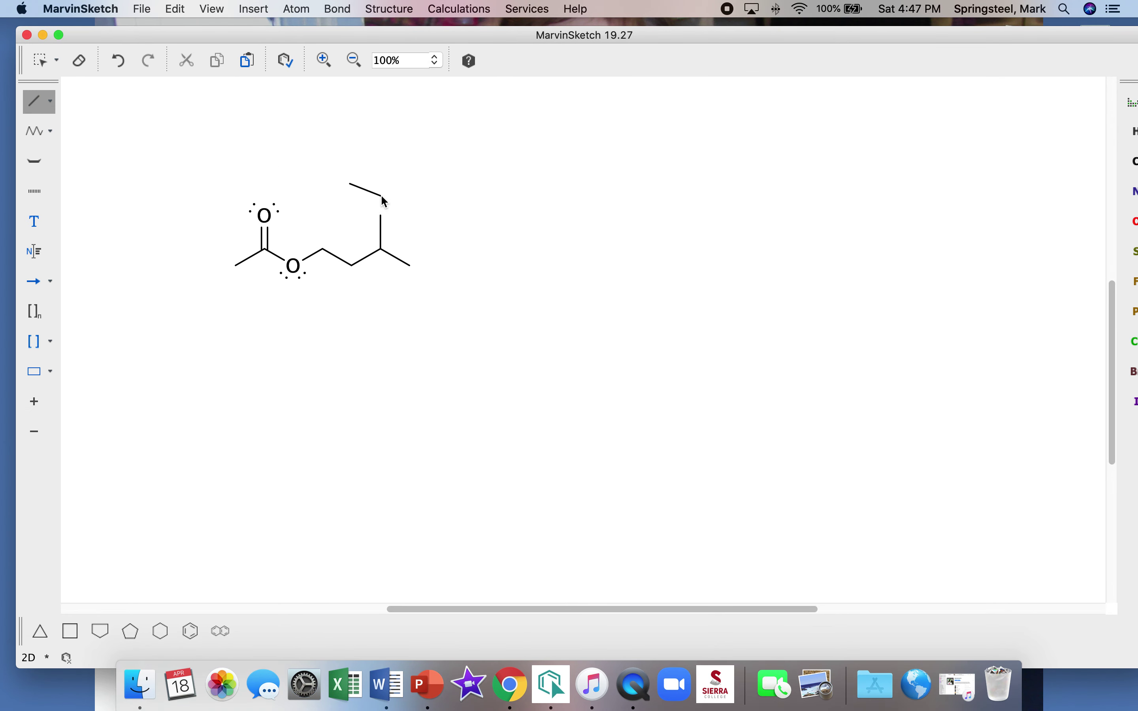
left_click(384, 221)
left_click(1130, 136)
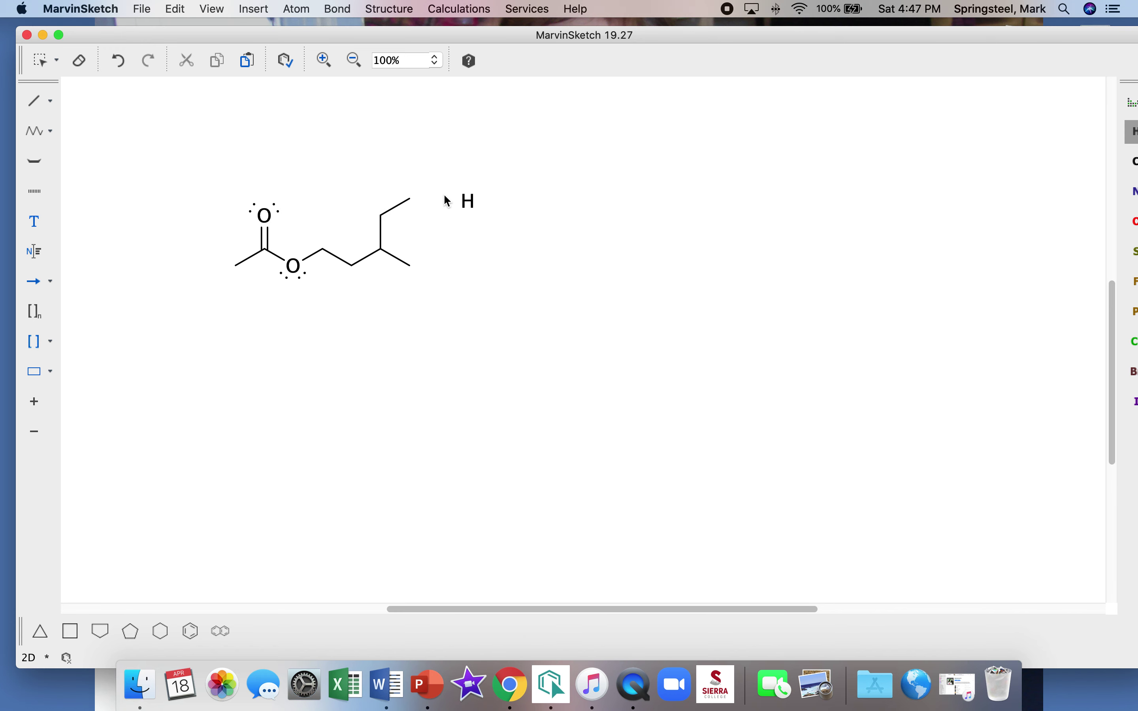
left_click(410, 198)
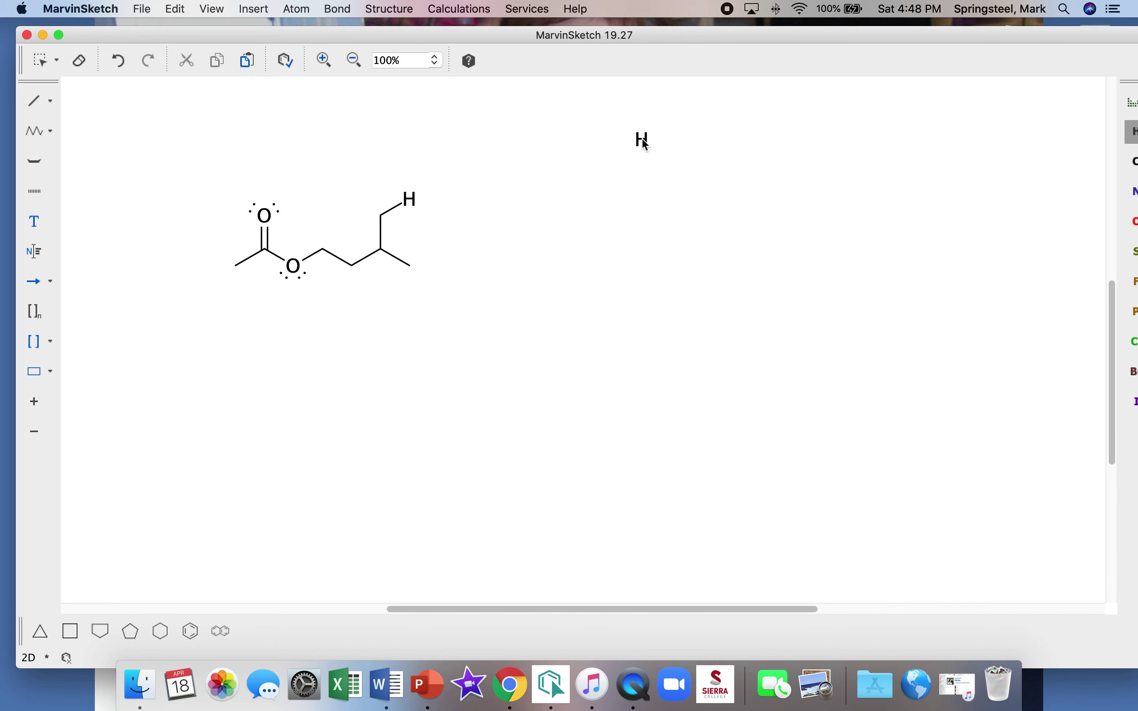
Capture the updated structure region as a screenshot image
key("super+shift+4")
left_click_drag(224, 187, 436, 279)
left_click(494, 679)
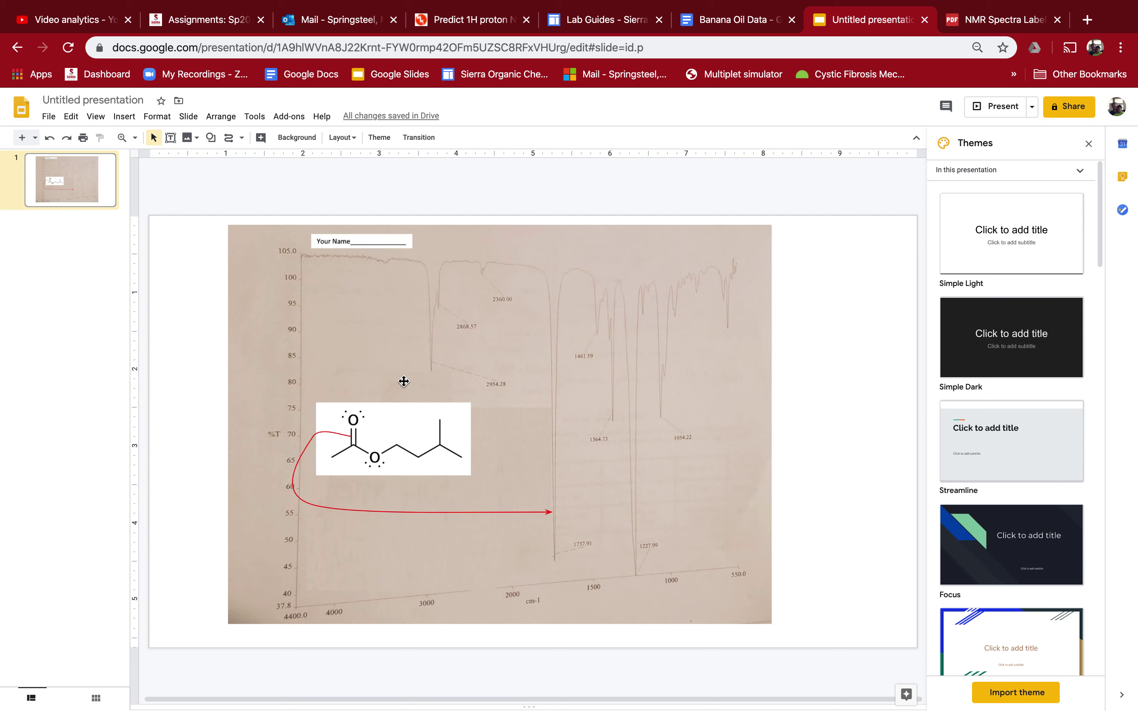
Paste the new structure capture, delete the old structure image, and shrink the new one beside the arrow
left_click(403, 432)
key("super+v")
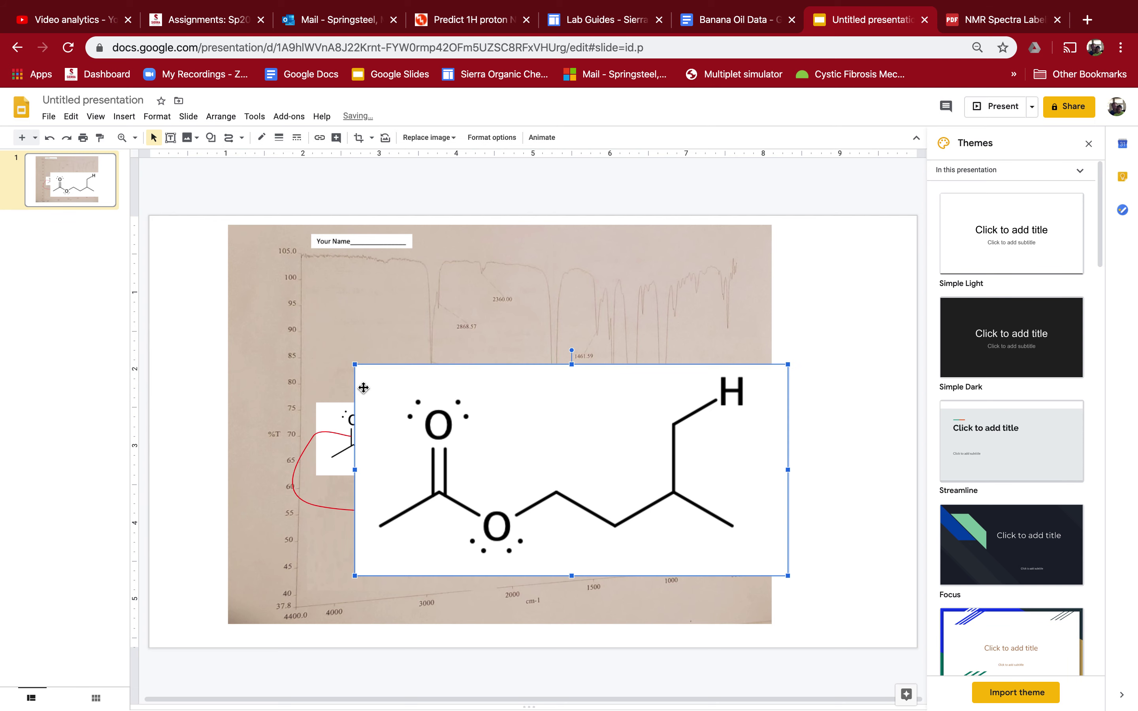
key("Delete")
left_click(368, 375)
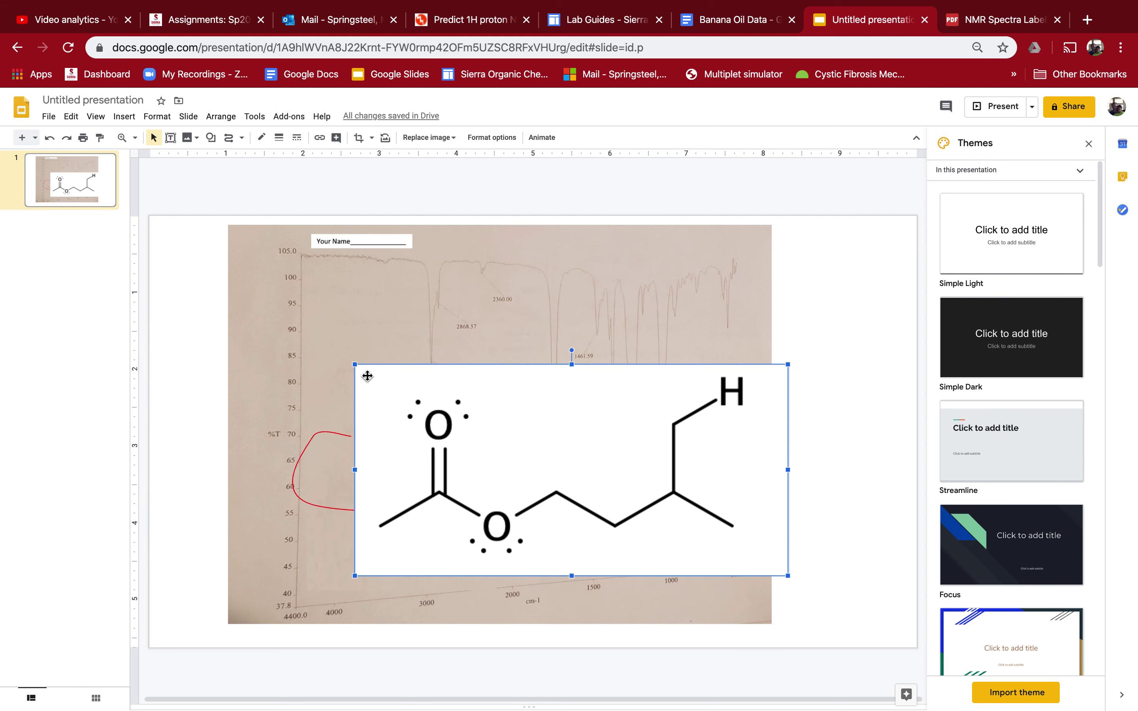
left_click_drag(355, 364, 353, 414)
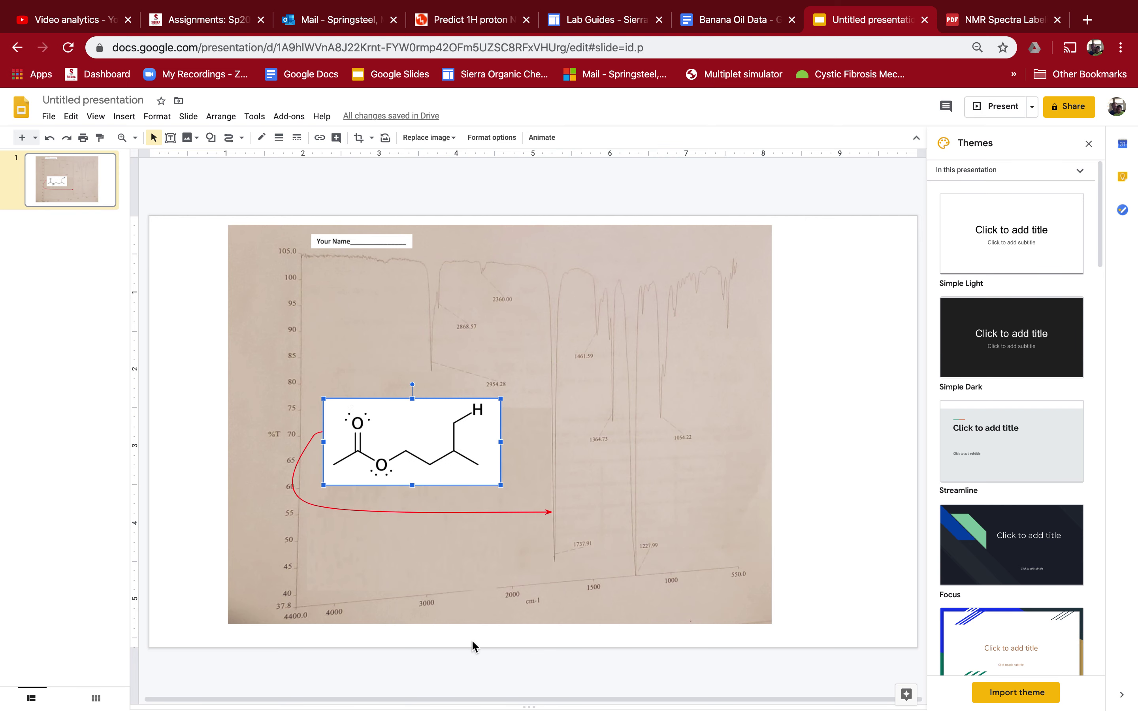
Draw a second red curved arrow from the structure's H up to the 2954 peak
left_click(456, 512)
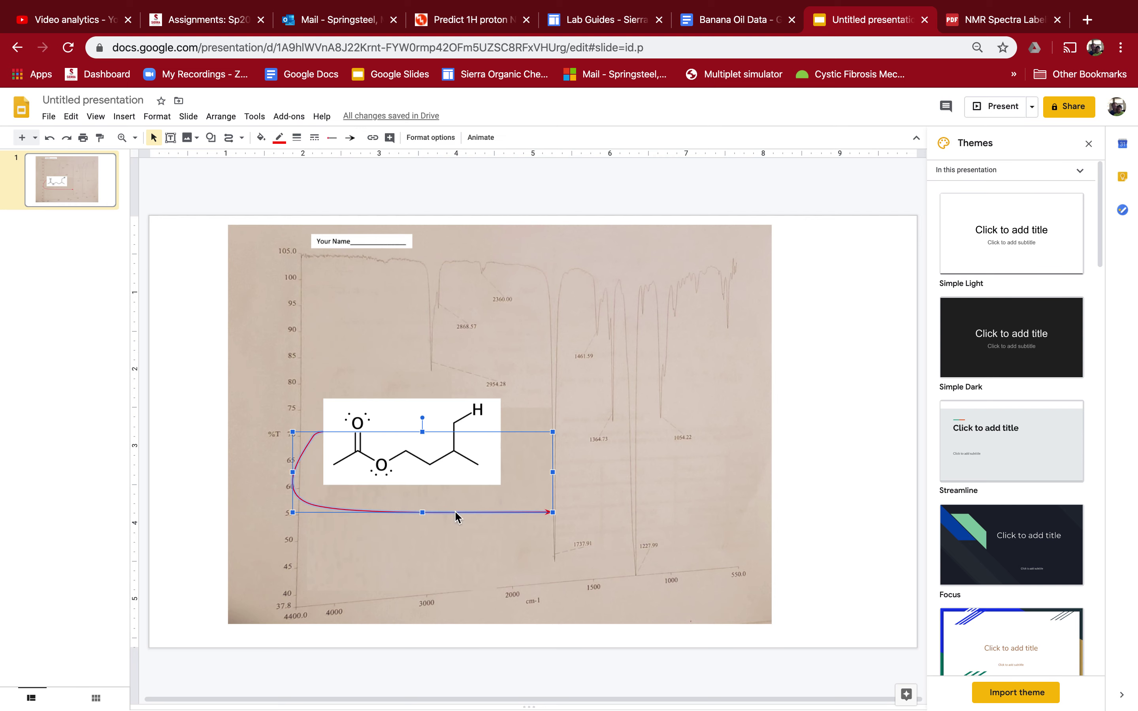
key("Delete")
key("ctrl+z")
left_click(229, 138)
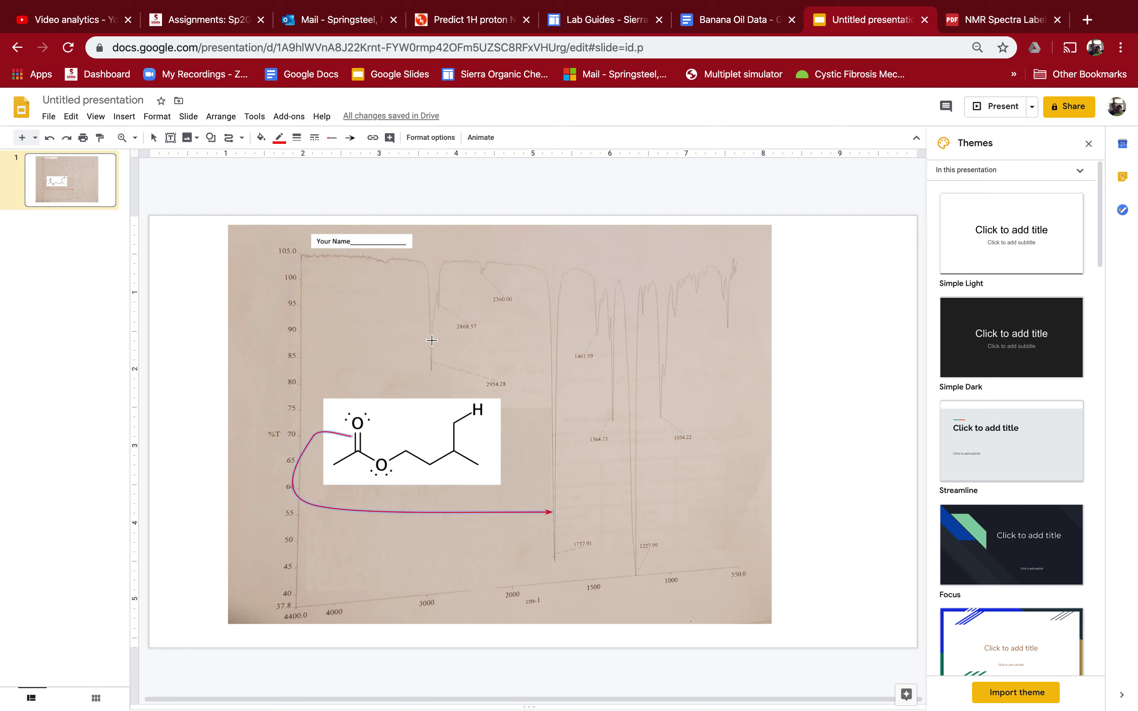
mouse_move(464, 416)
left_mouse_down()
mouse_move(424, 402)
mouse_move(426, 372)
left_mouse_up()
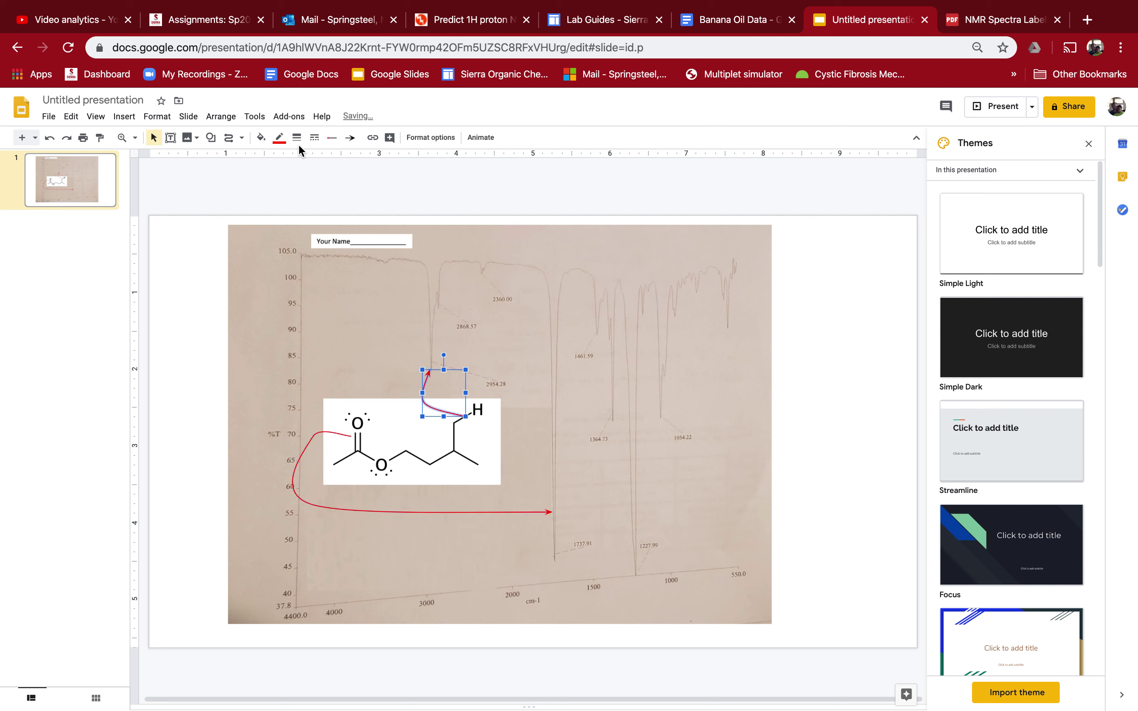
left_click(350, 138)
left_click(682, 313)
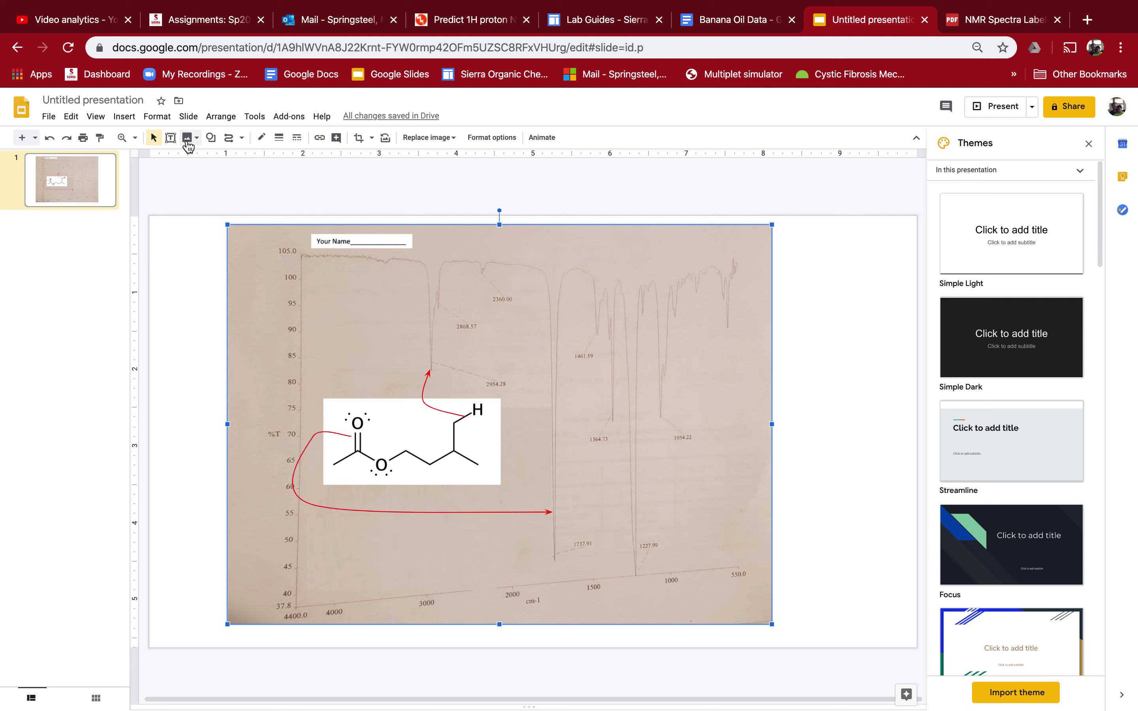
Add a text box with the student's name and place it on the Your Name line
left_click(170, 137)
left_click(179, 280)
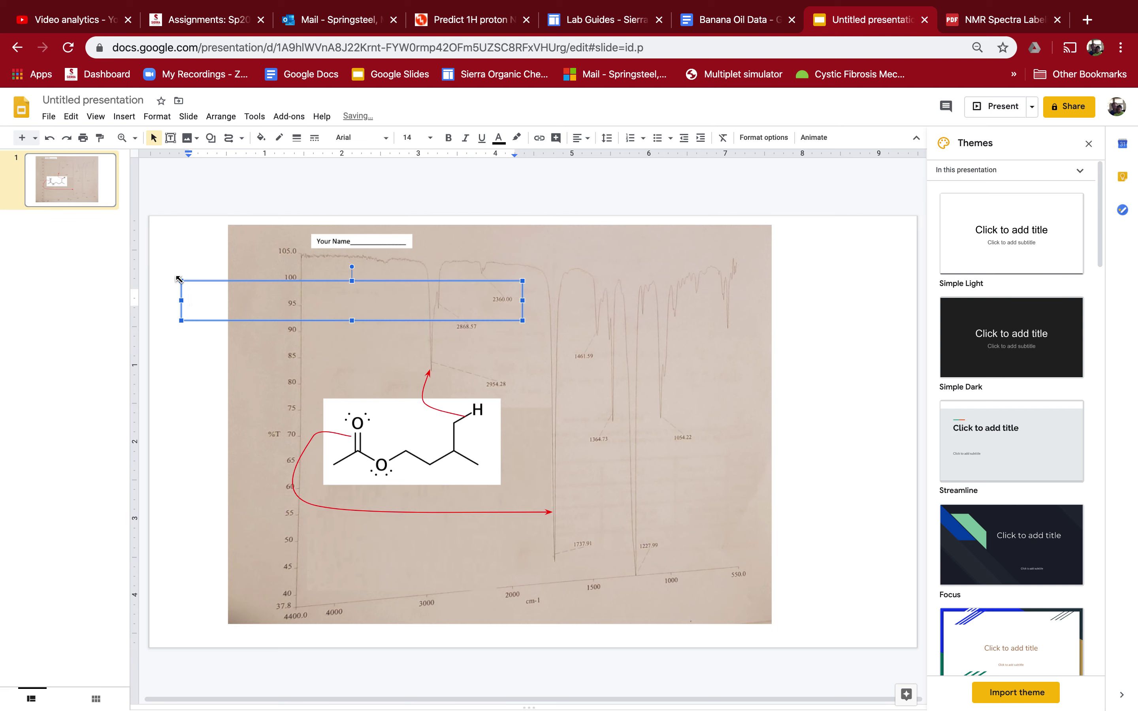
type("Mark")
left_click_drag(237, 287, 403, 225)
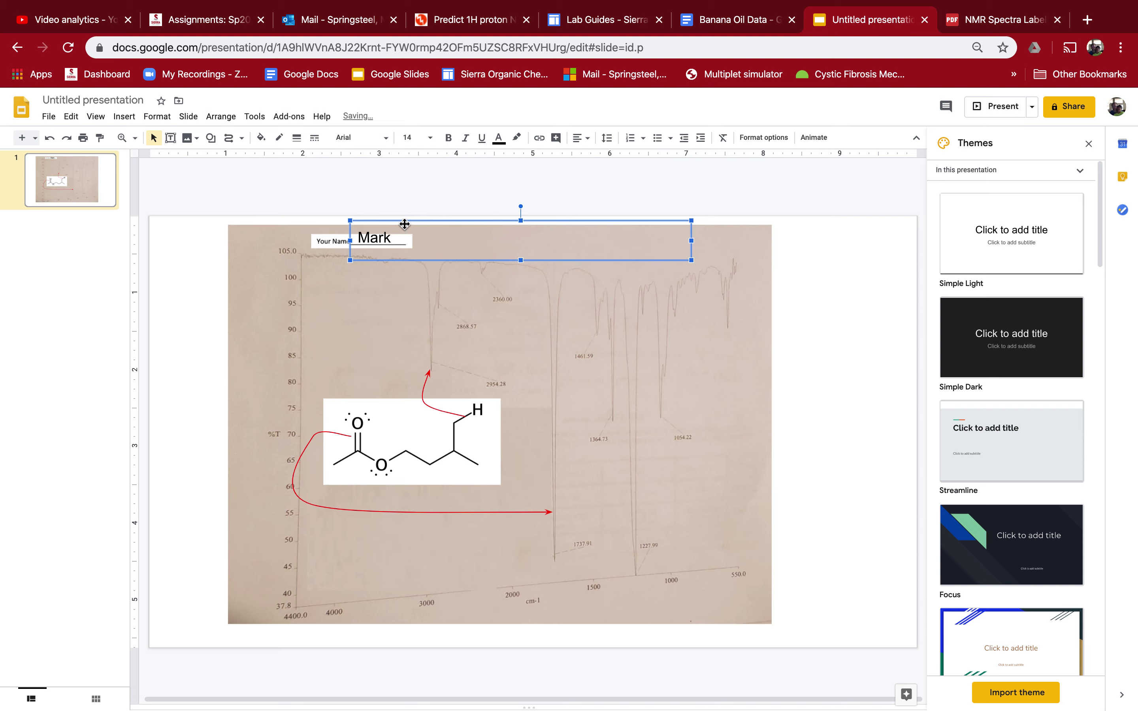
left_click(867, 410)
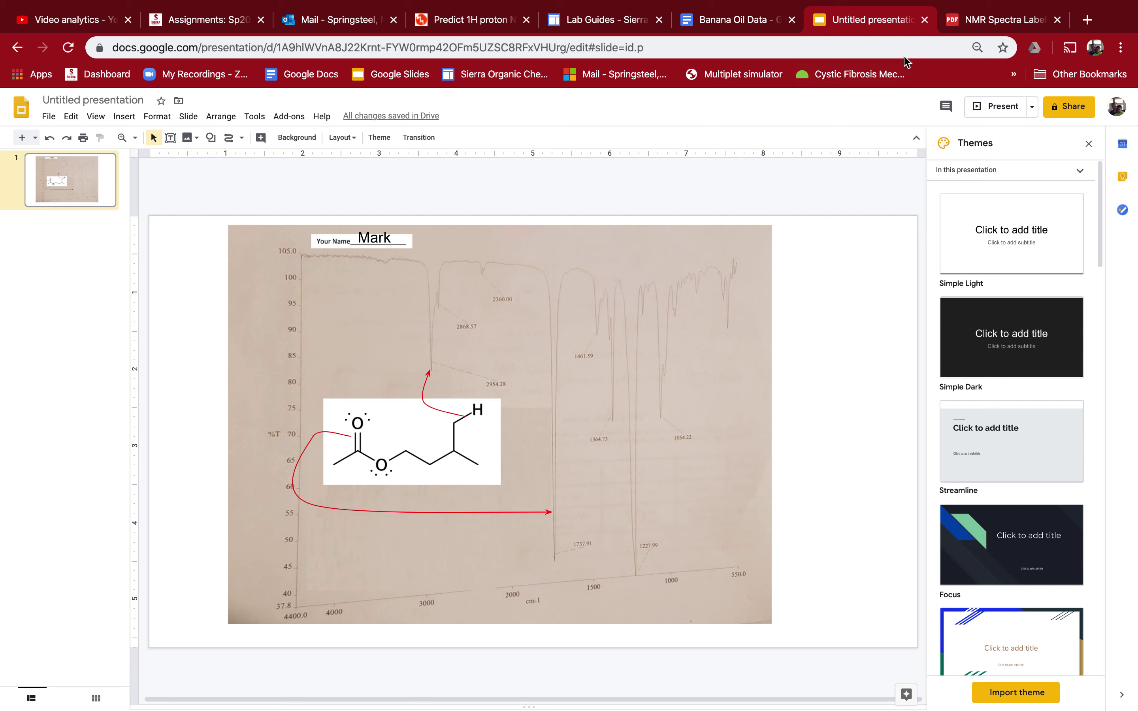
Search Google for 'snip' (snipping tool) in a new browser tab
left_click(1088, 20)
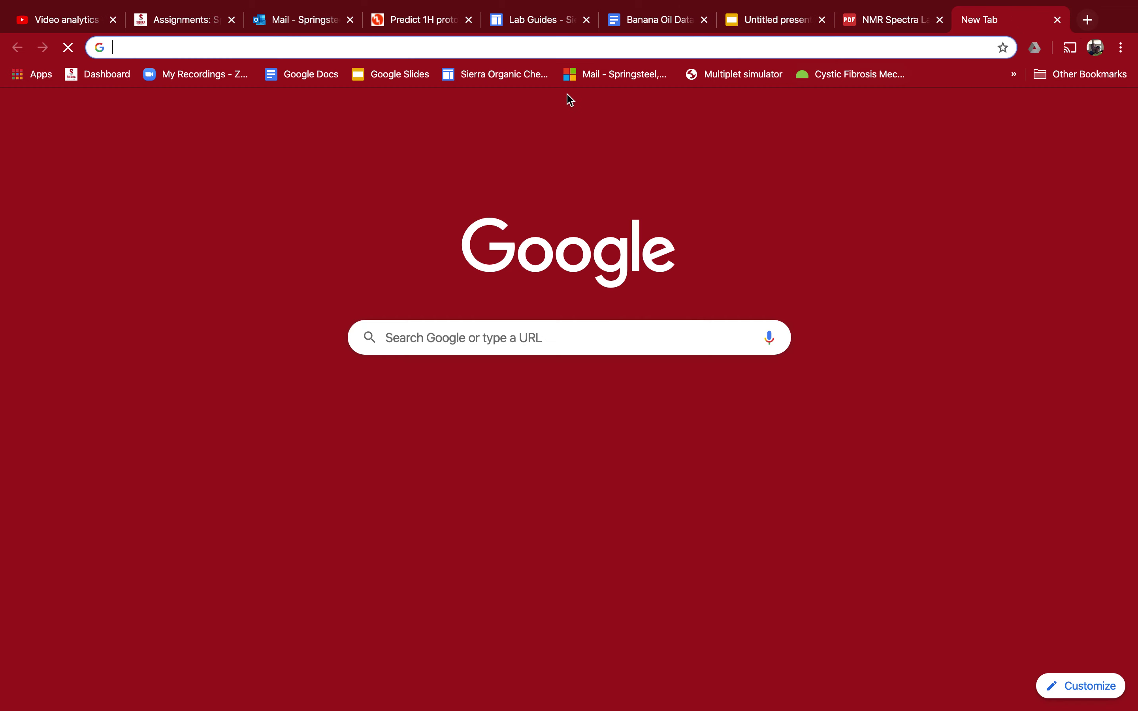
type("snipping tool")
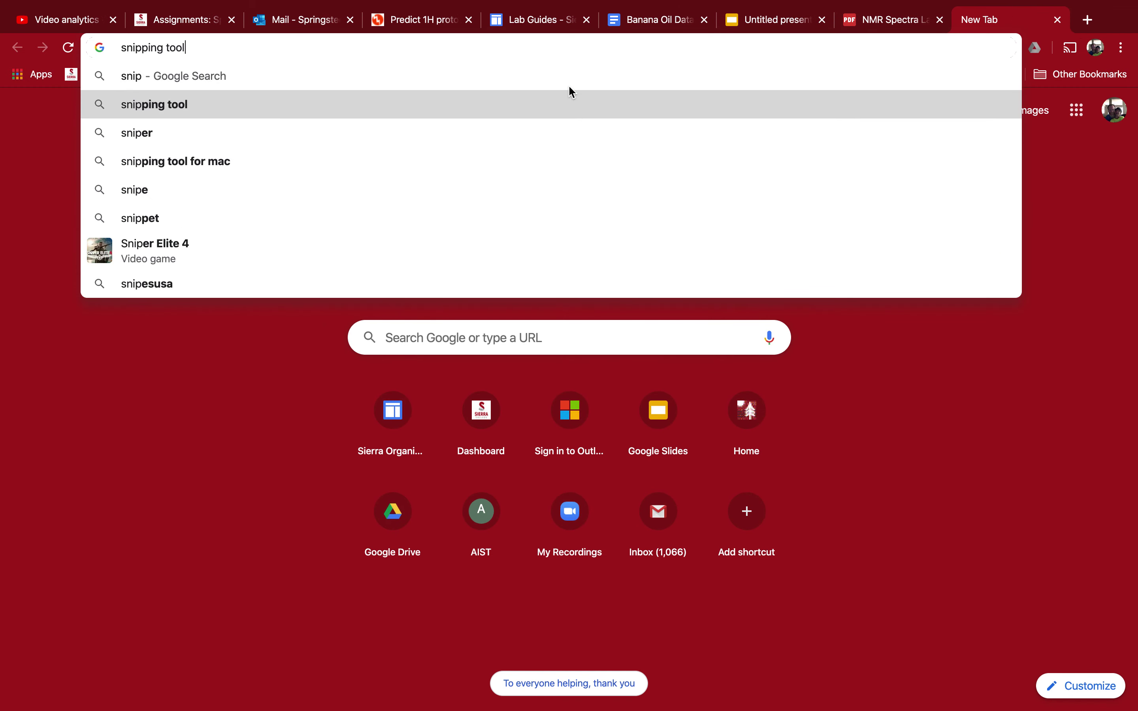
key("Return")
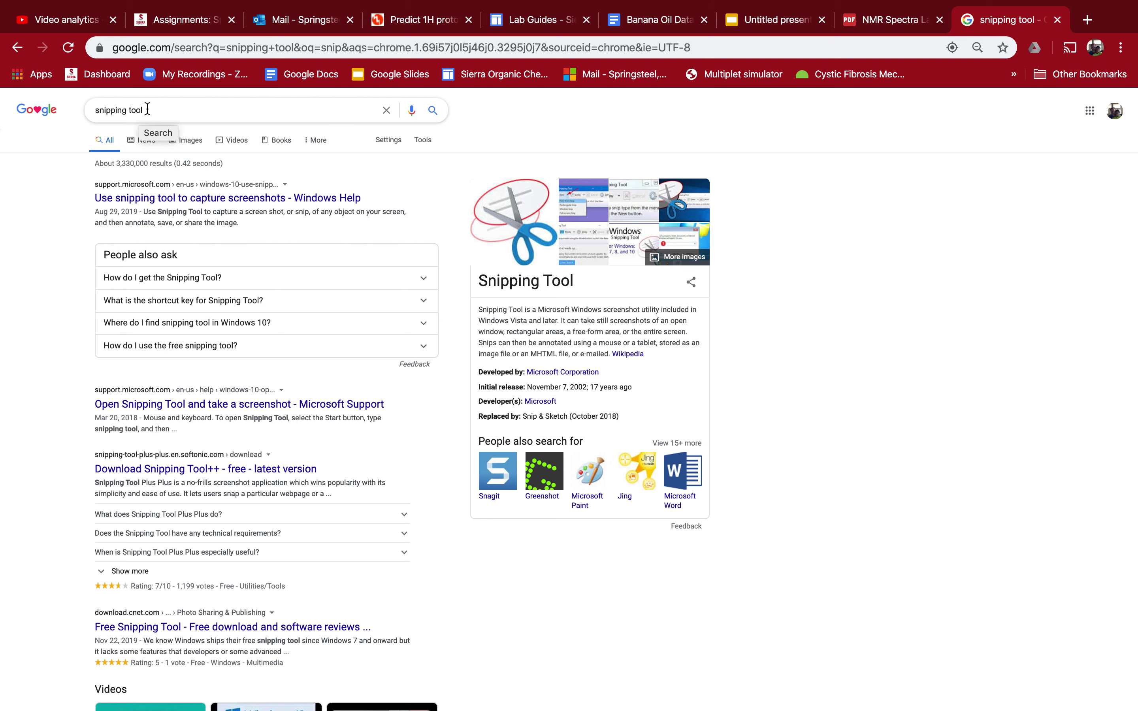
Switch back through the NMR predictor tab to the Banana Oil Data document
left_click(425, 22)
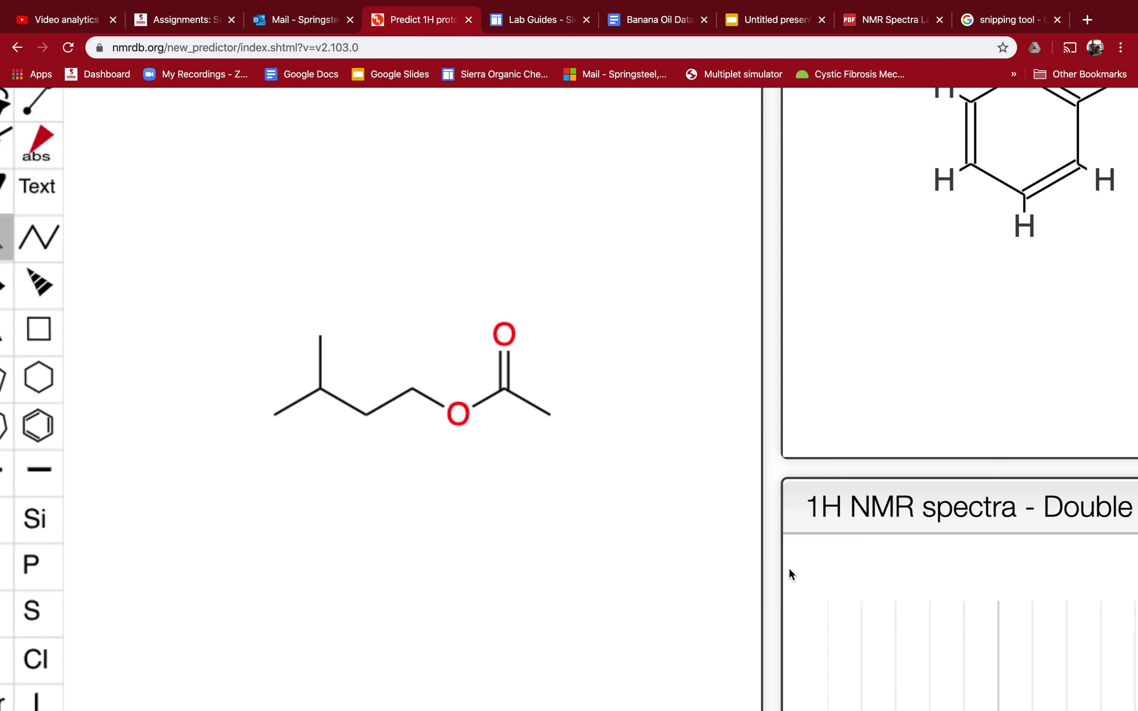
scroll(790, 574, "up", 10)
left_click(662, 20)
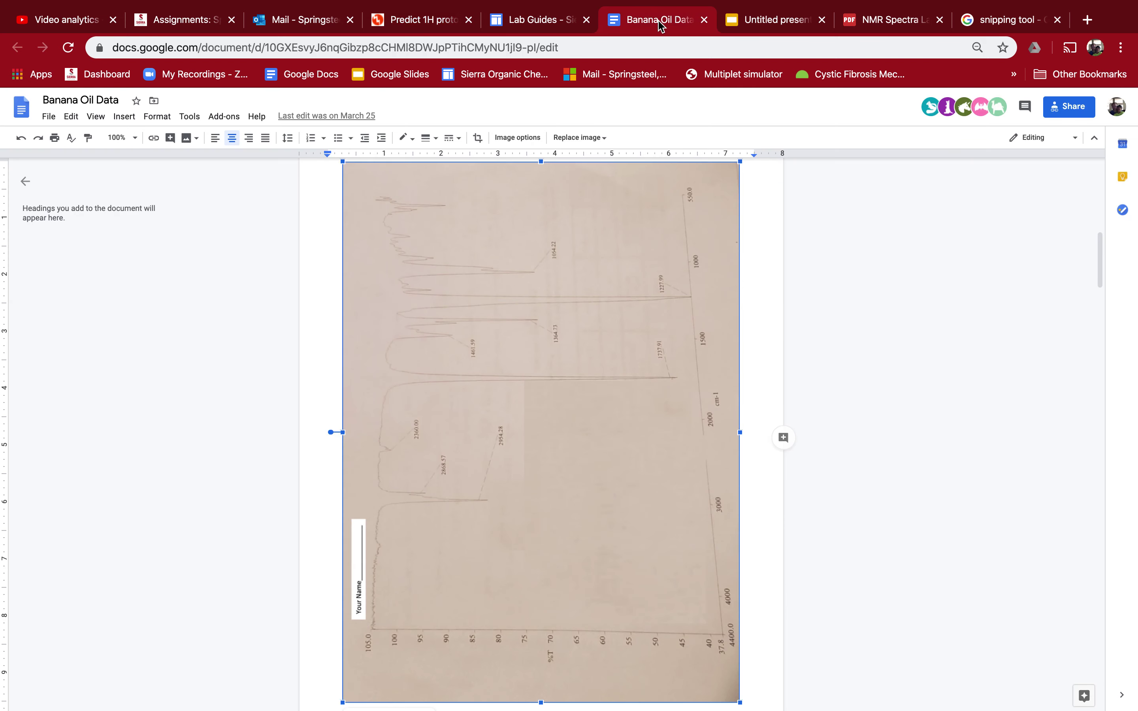
Crop a little off the molecule image's bottom and right edges, then capture the screen
left_click(762, 28)
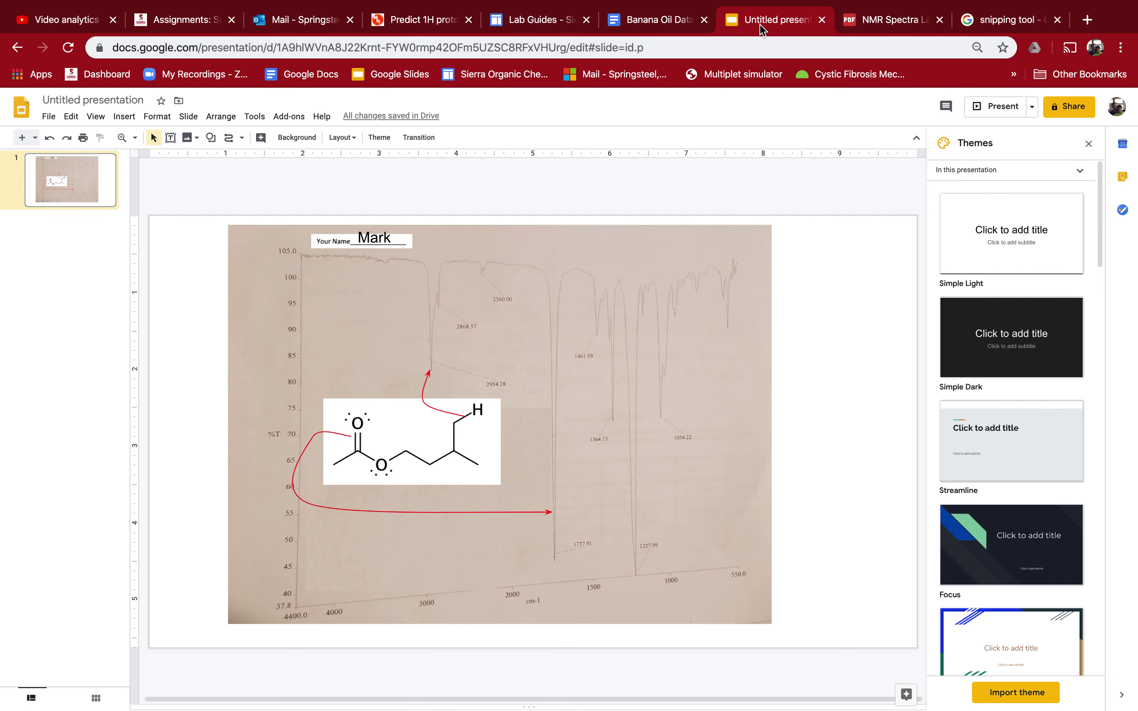
left_click(481, 427)
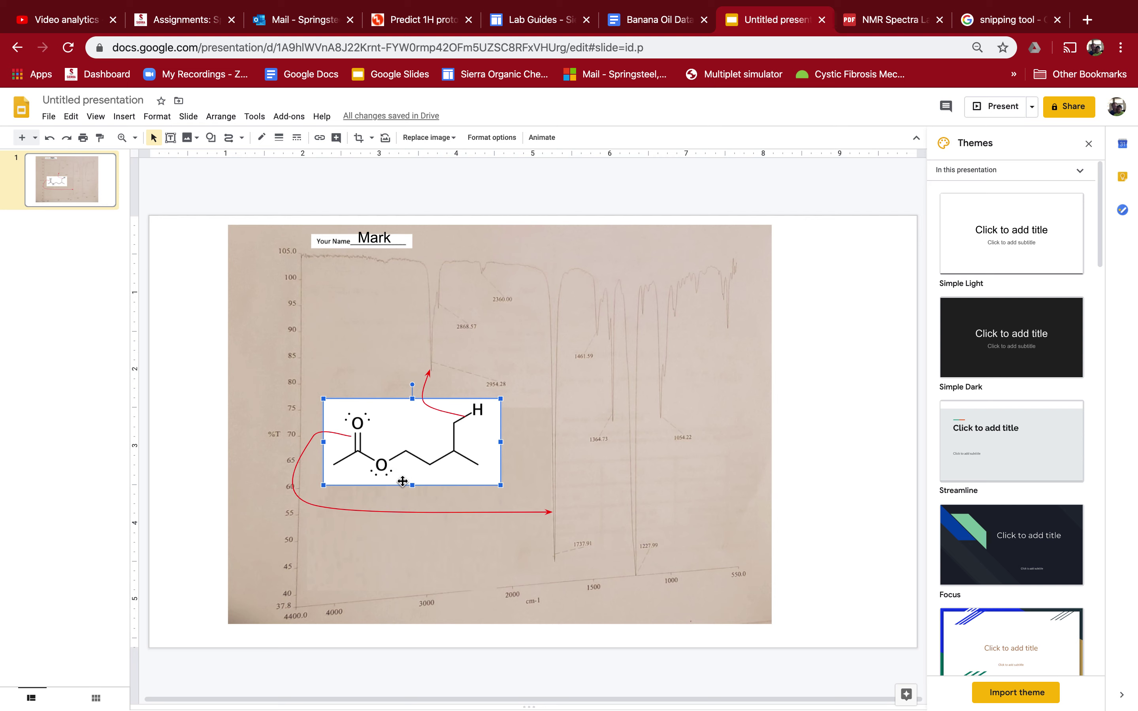
left_click(359, 138)
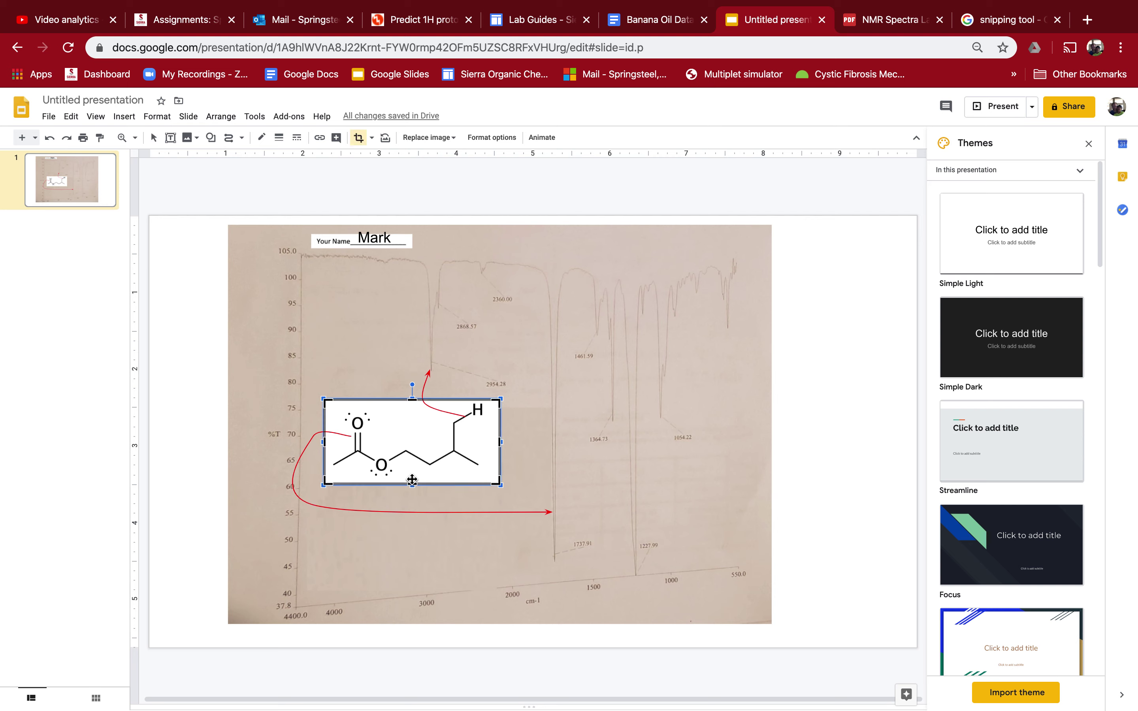
left_click_drag(412, 485, 412, 479)
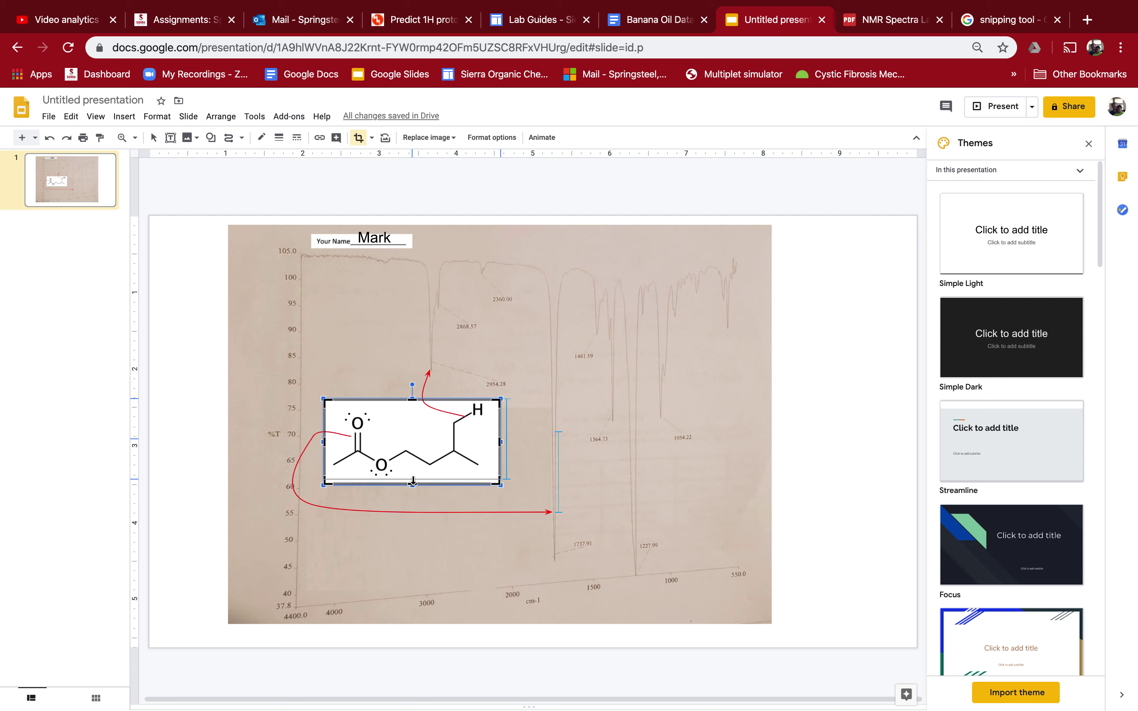
left_click_drag(500, 439, 487, 439)
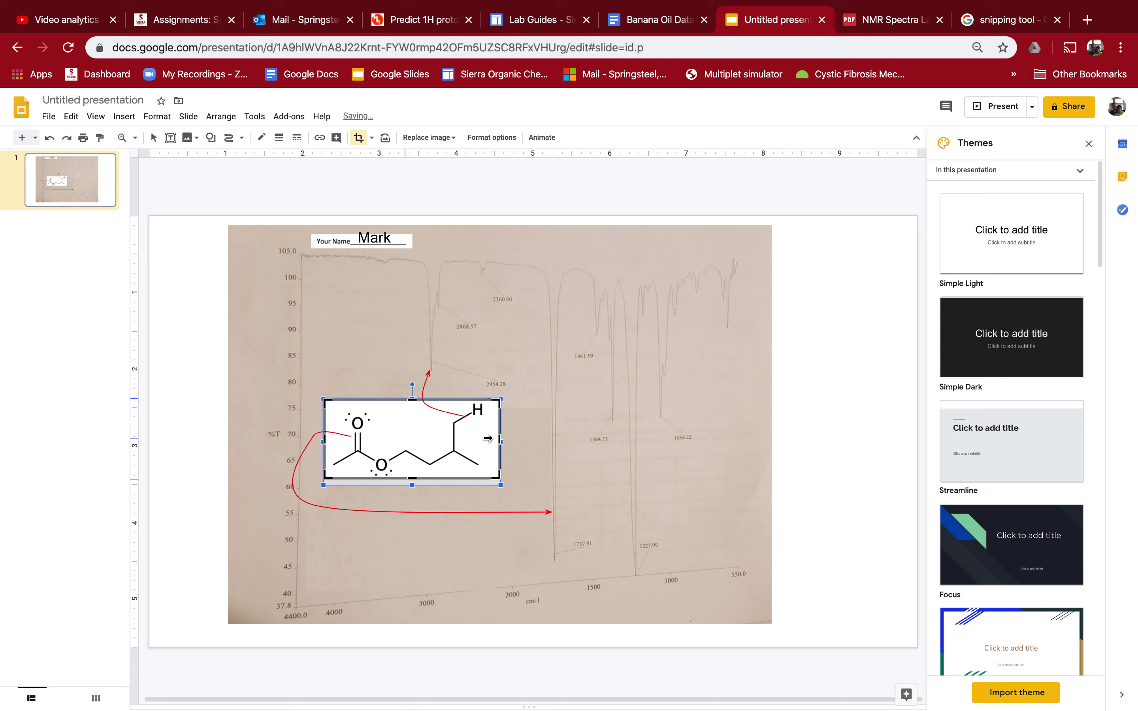
key("Return")
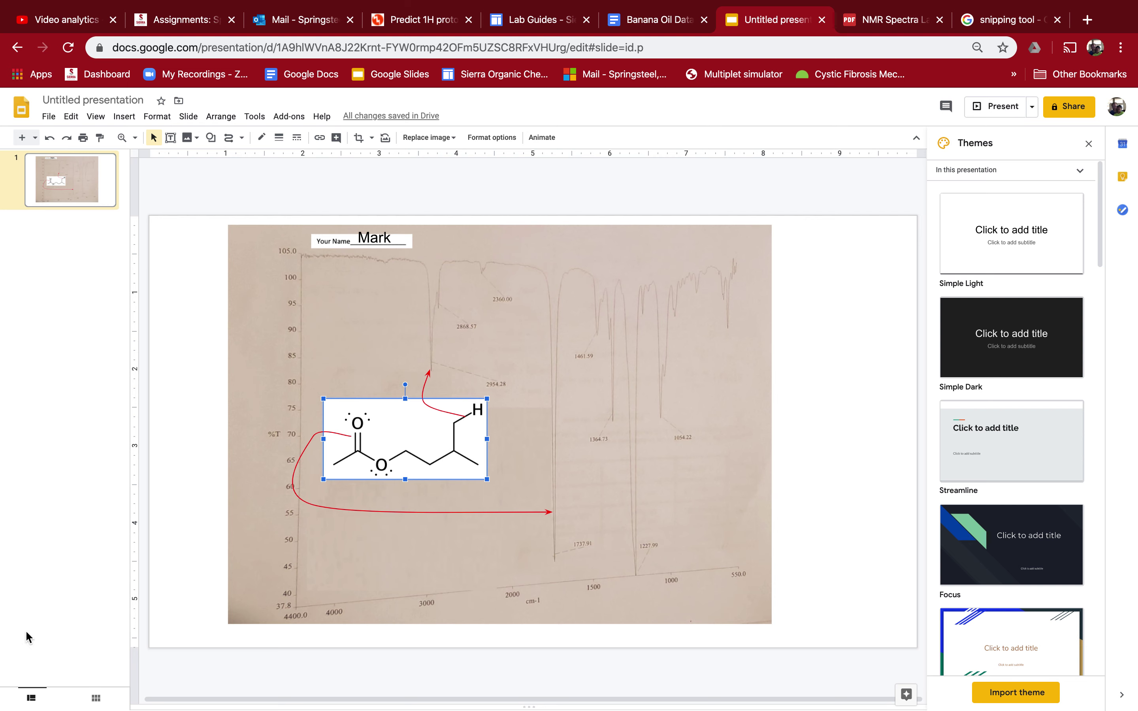
key("super+shift+4")
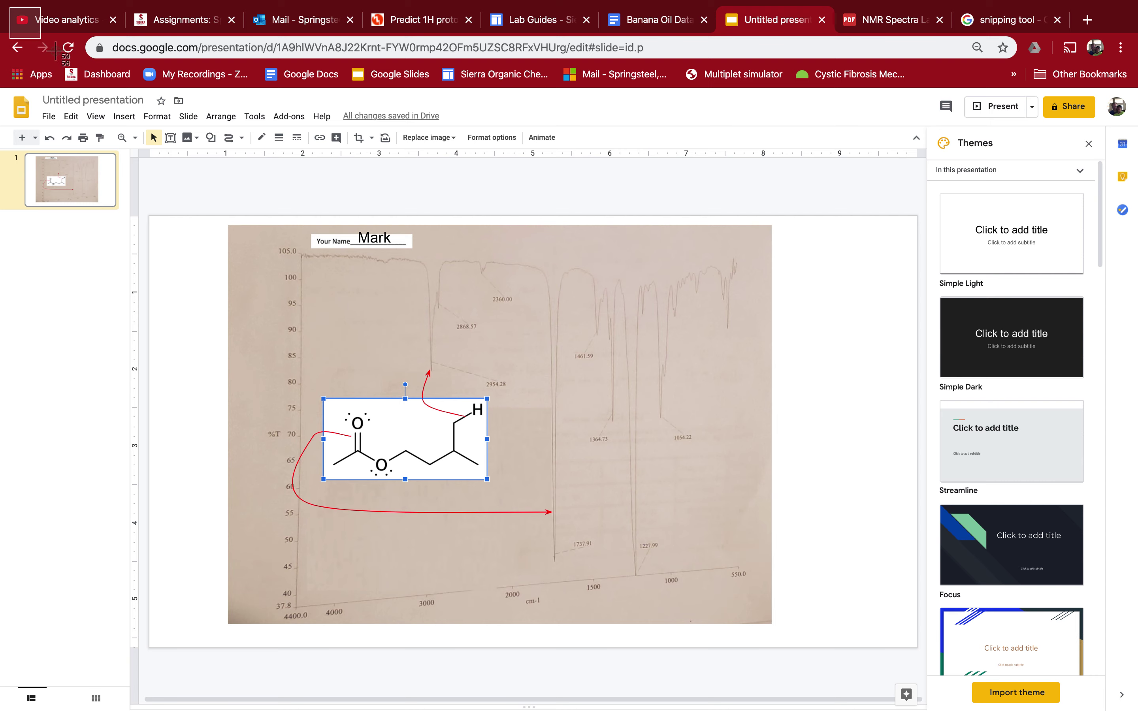
left_click_drag(9, 7, 1114, 708)
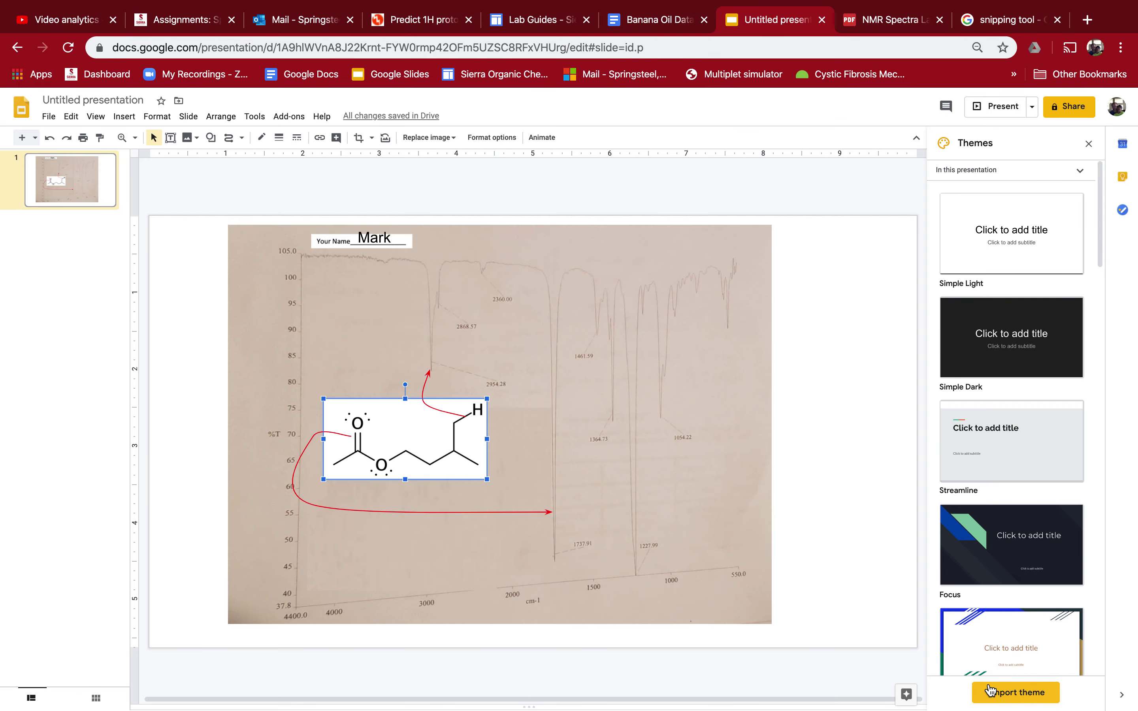
Paste the screen capture, reposition it, crop its left side, and close the Themes panel
key("super+v")
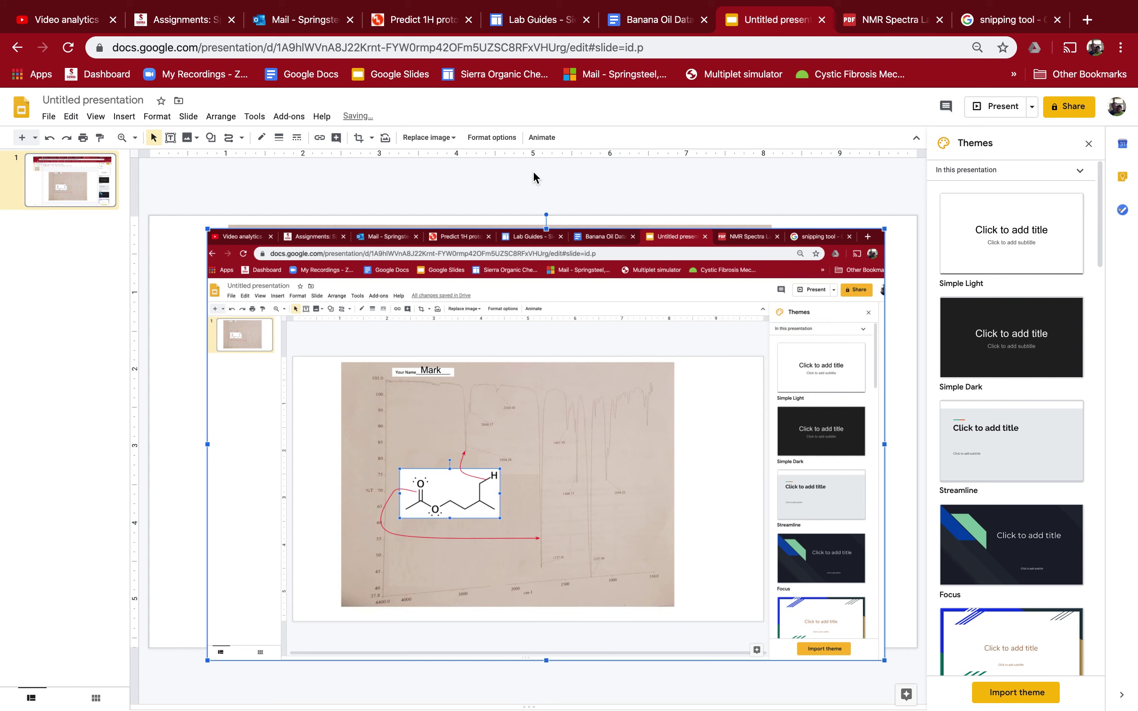
left_click_drag(451, 488, 596, 414)
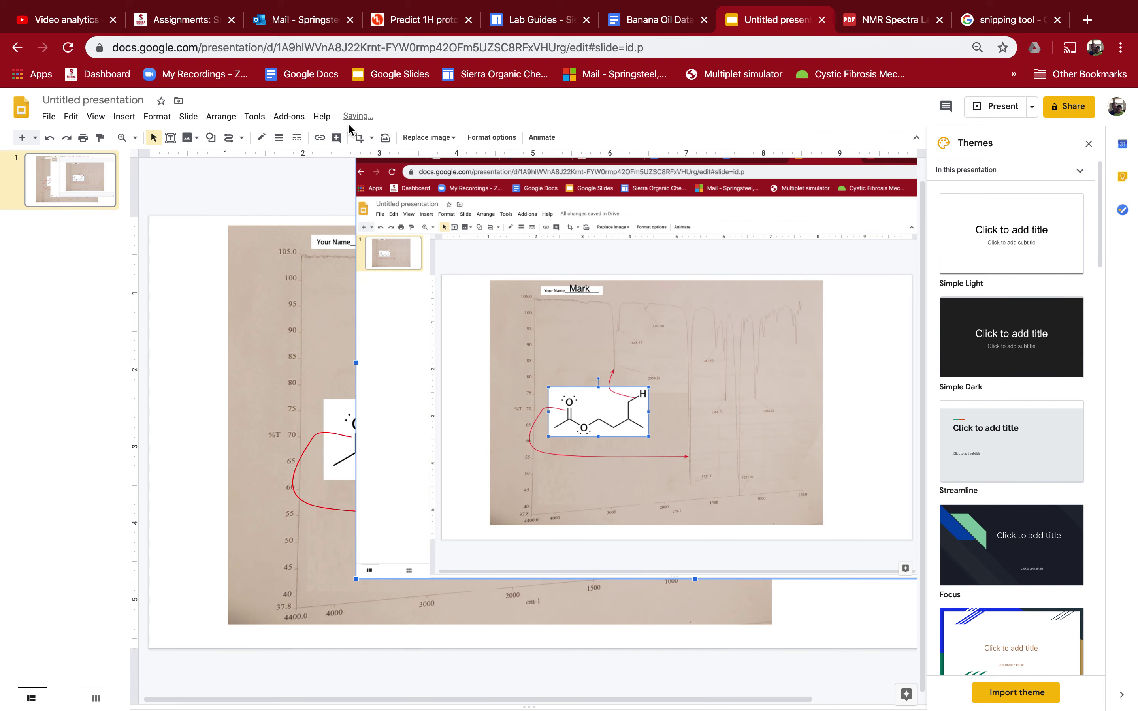
left_click_drag(529, 302, 425, 348)
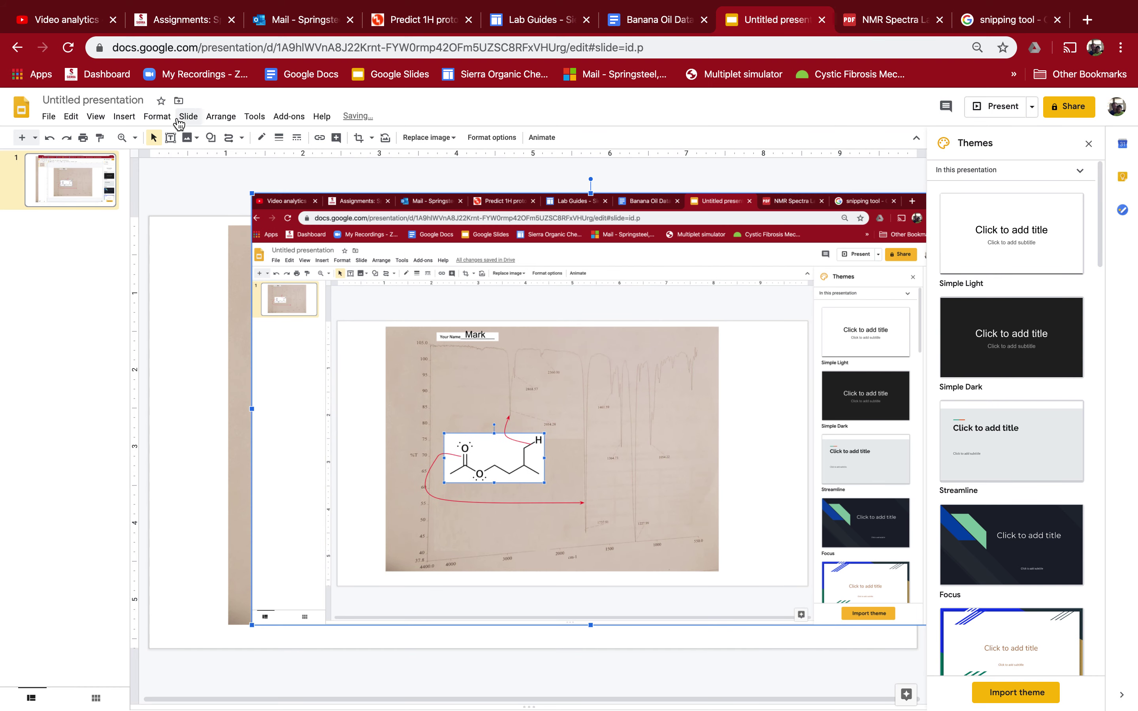
left_click(359, 141)
left_click_drag(253, 409, 443, 415)
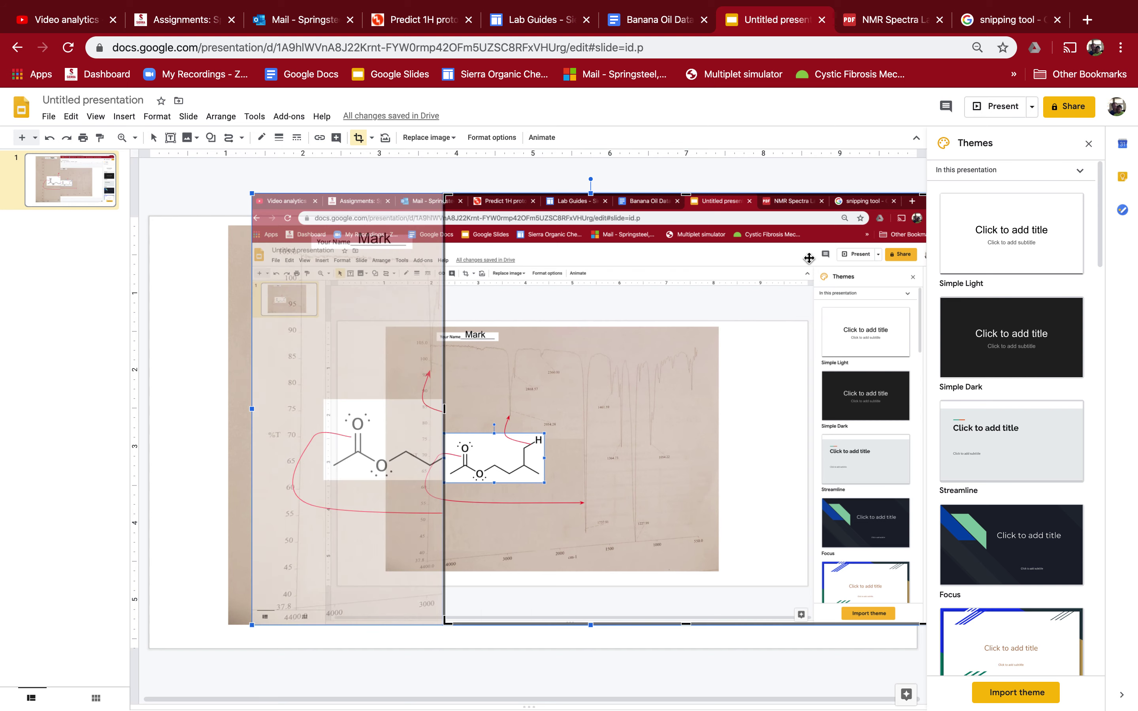
left_click(1089, 144)
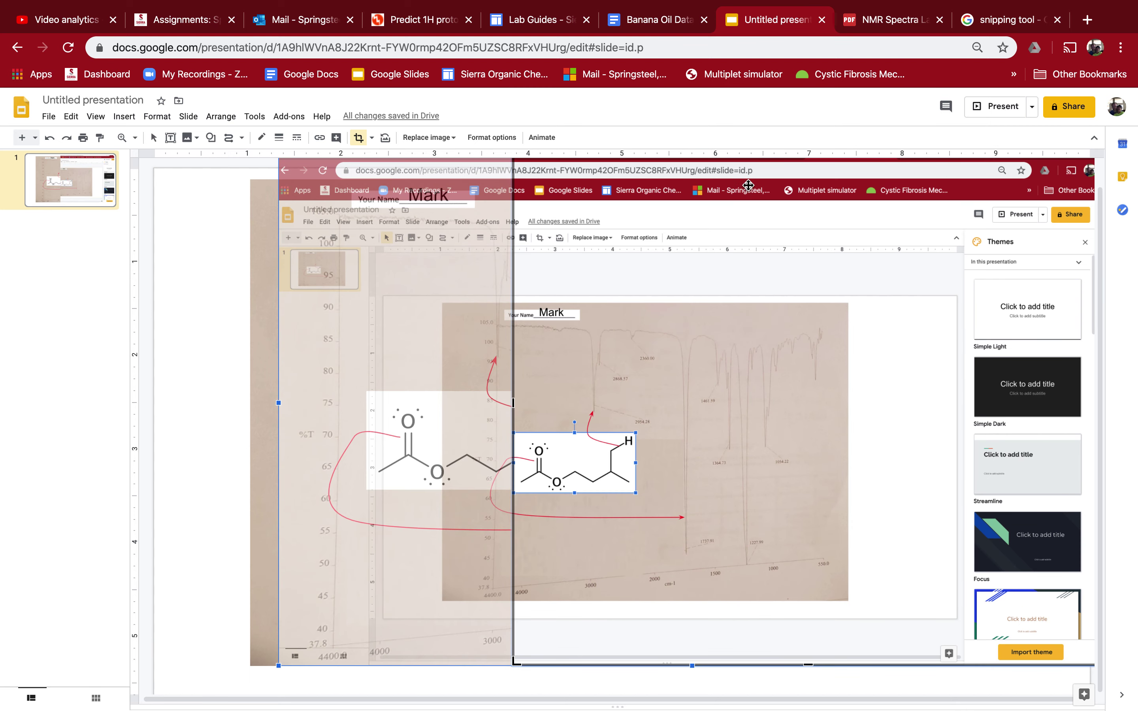
Shrink the pasted screenshot from its corner and move it up and to the left
left_click(188, 279)
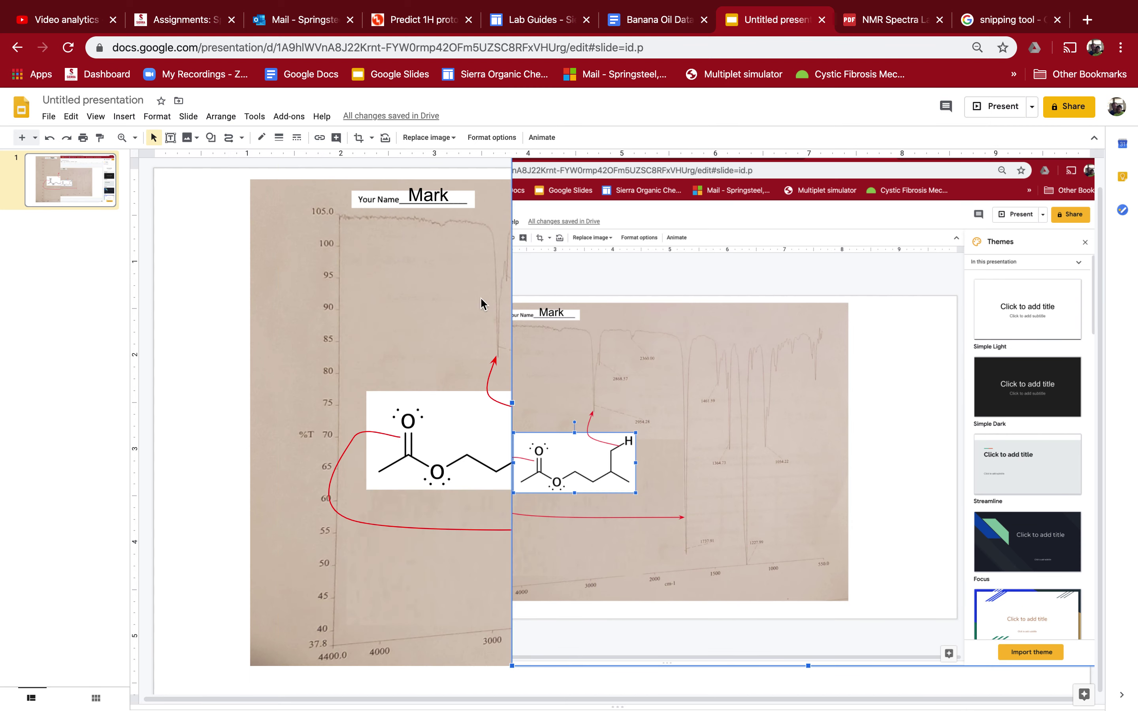
left_click_drag(366, 326, 365, 326)
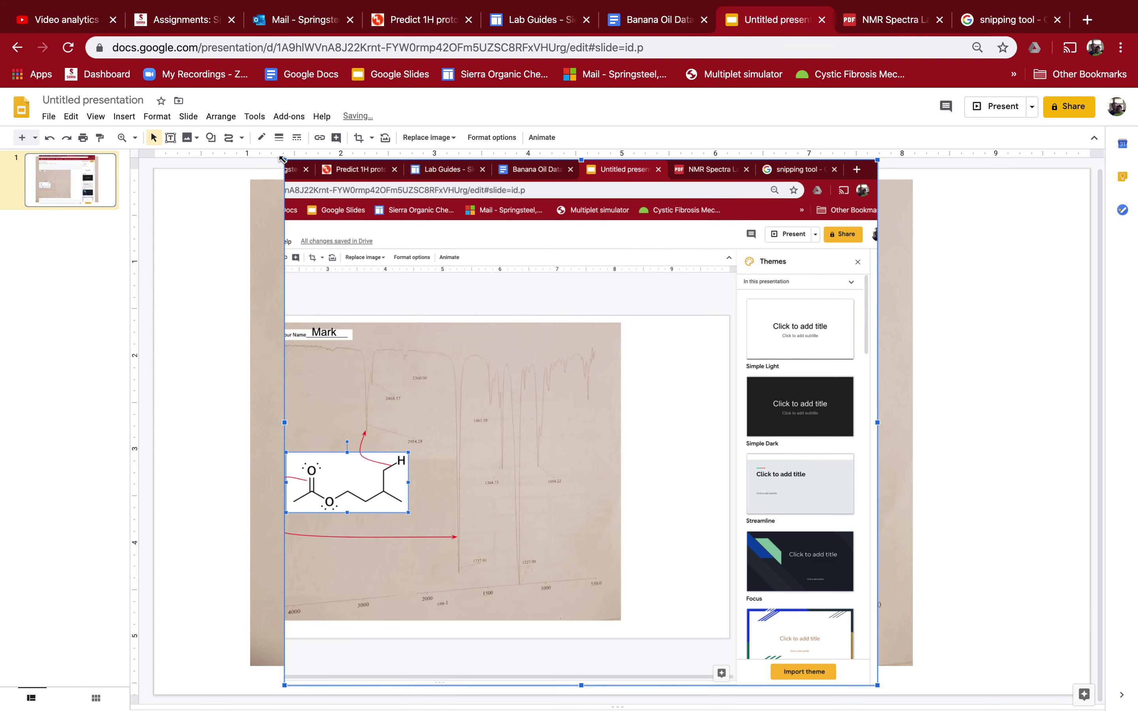
left_click_drag(284, 165, 457, 313)
left_click_drag(597, 438, 520, 348)
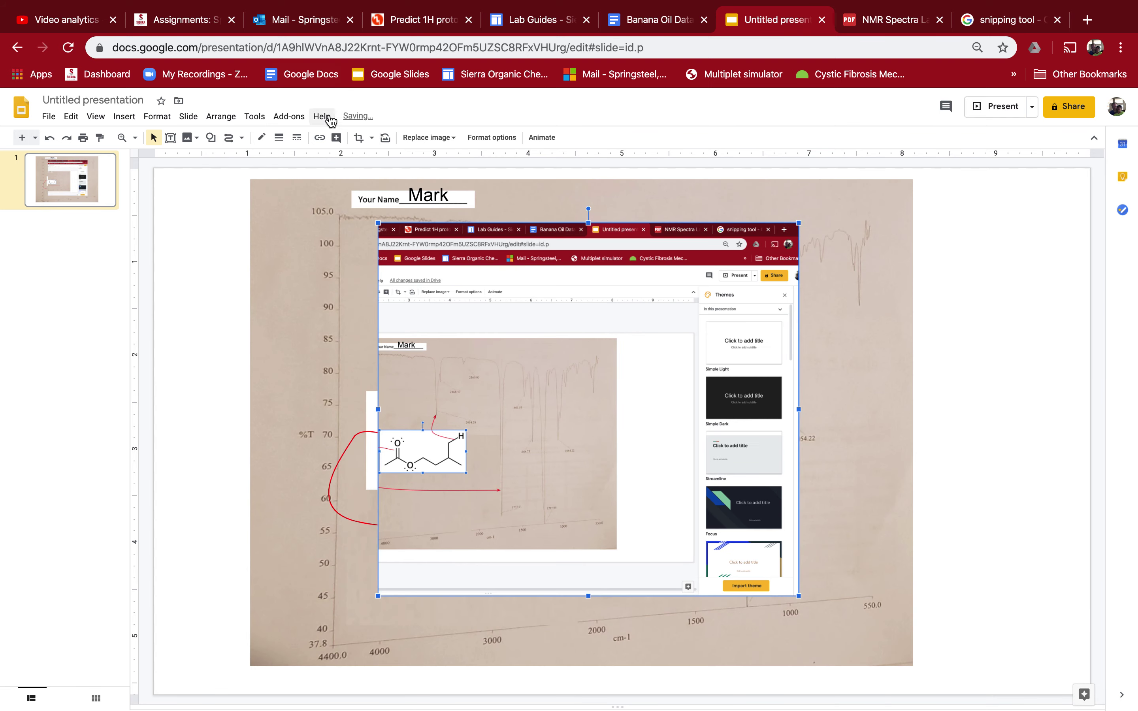
Crop the screenshot down to the small molecule, then delete it
left_click(359, 137)
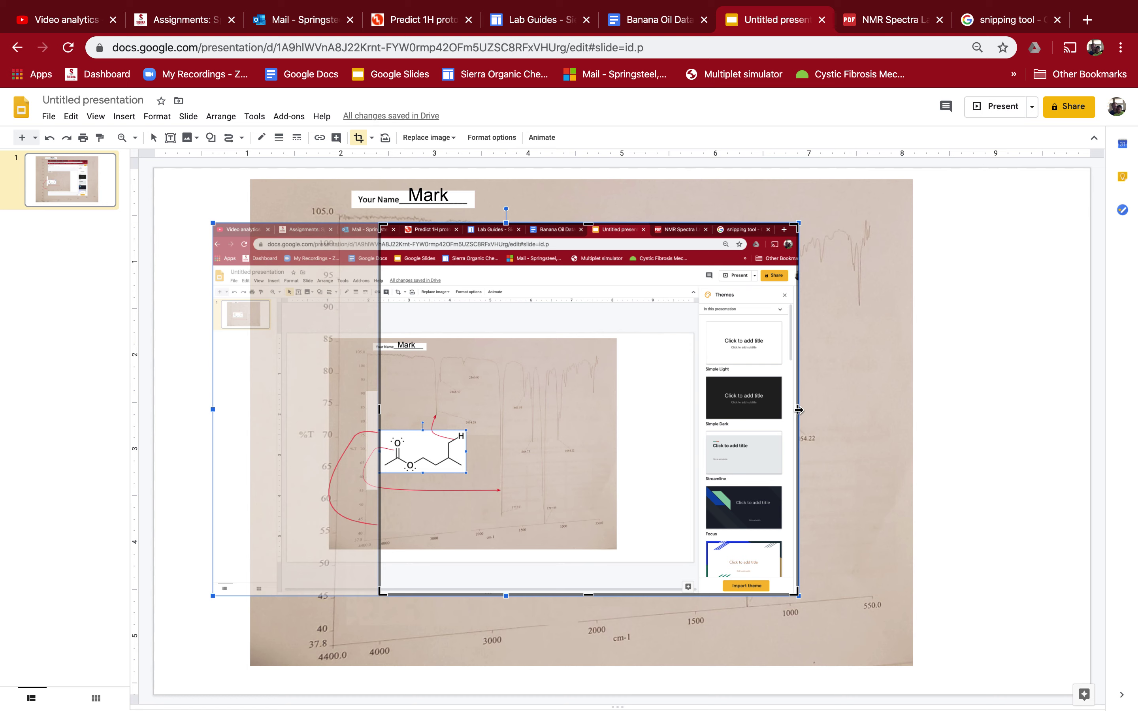
left_click_drag(774, 411, 470, 406)
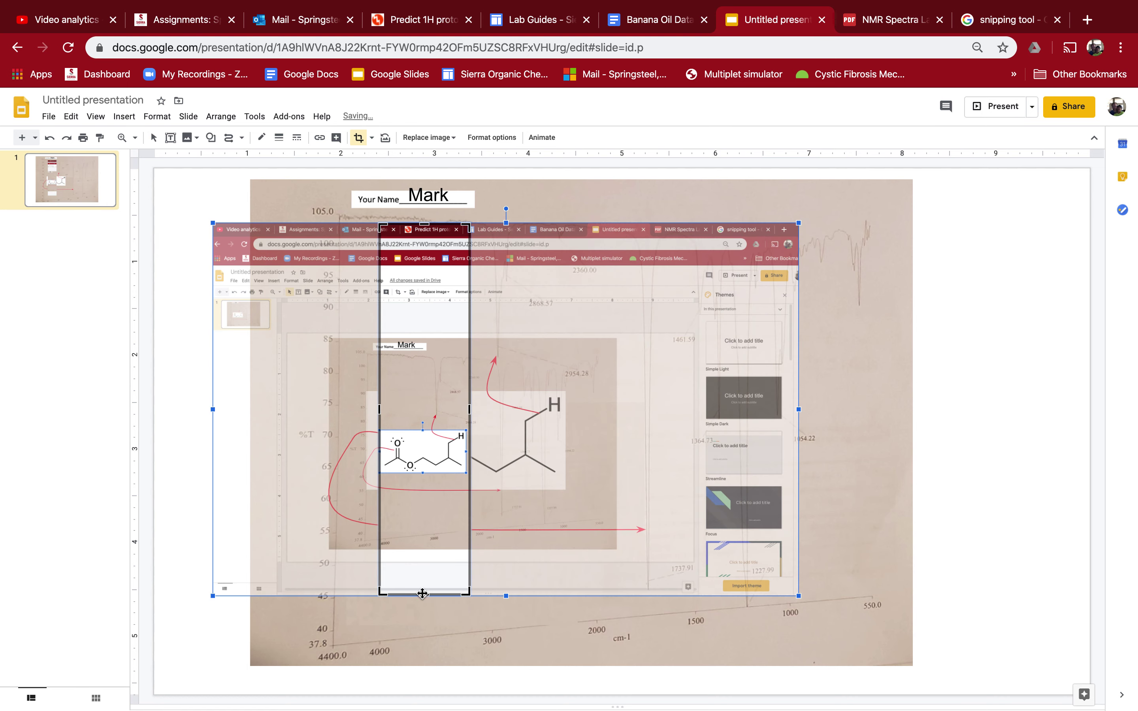
left_click_drag(423, 593, 429, 471)
left_click_drag(425, 594, 424, 472)
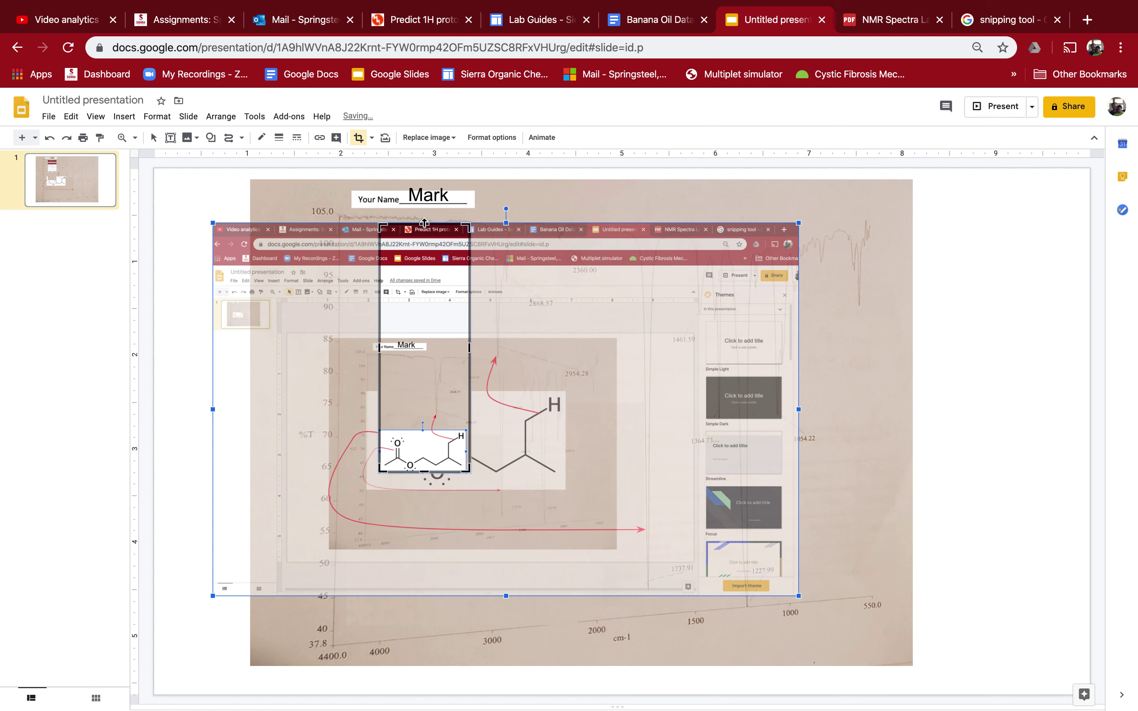
left_click_drag(423, 232, 763, 410)
key("Return")
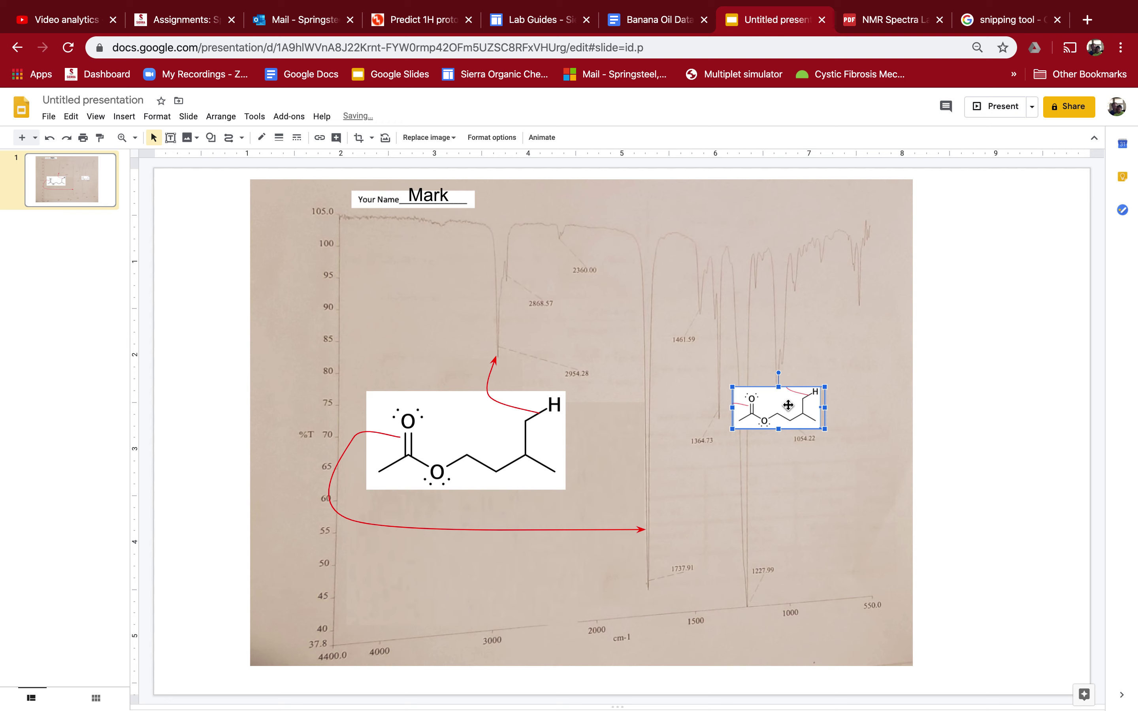
key("Delete")
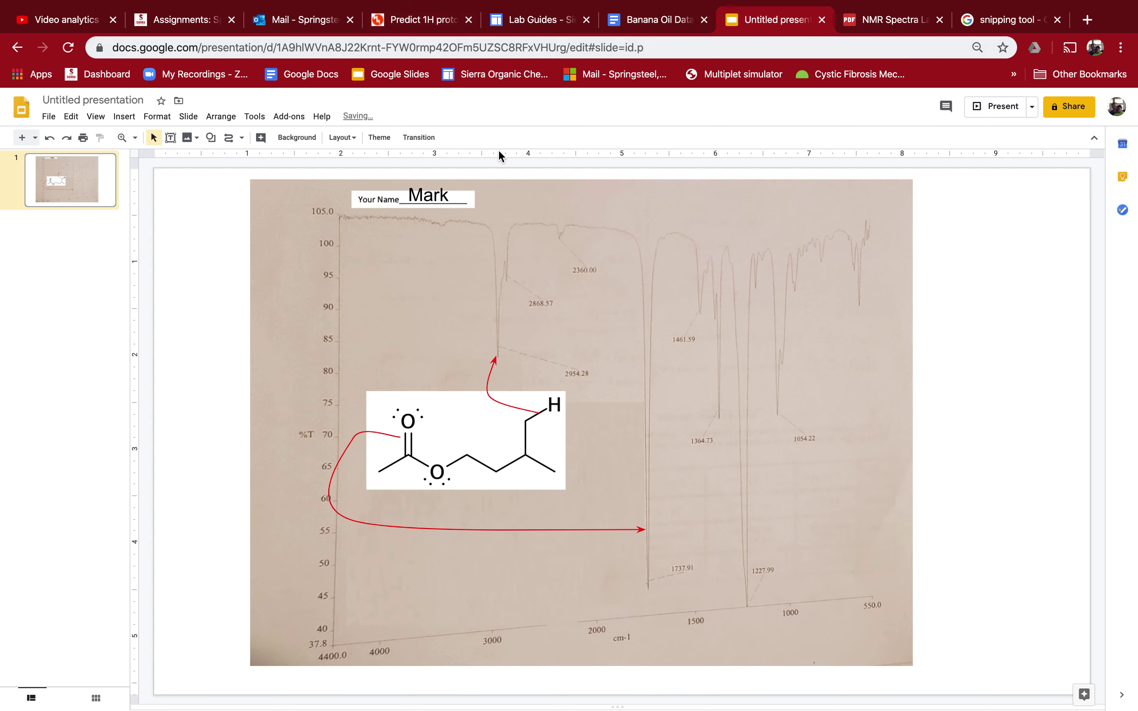